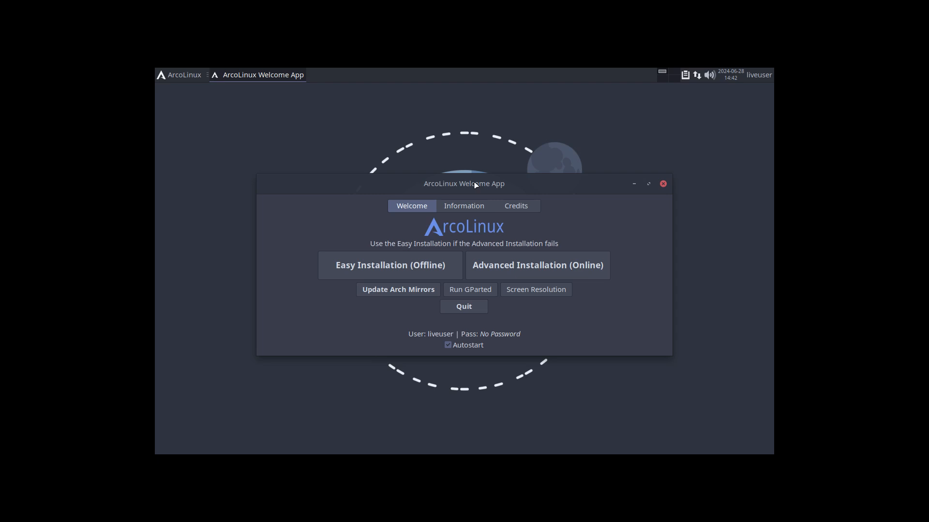
# - Start the online install with Grub as bootloader, leaving Kernel, Drivers and Login unchanged
pyautogui.click(534, 270)
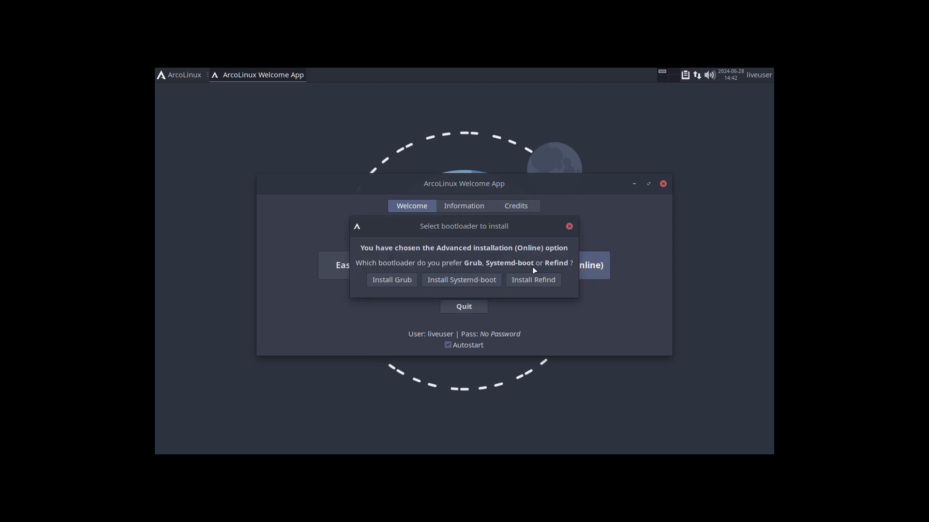
pyautogui.click(401, 279)
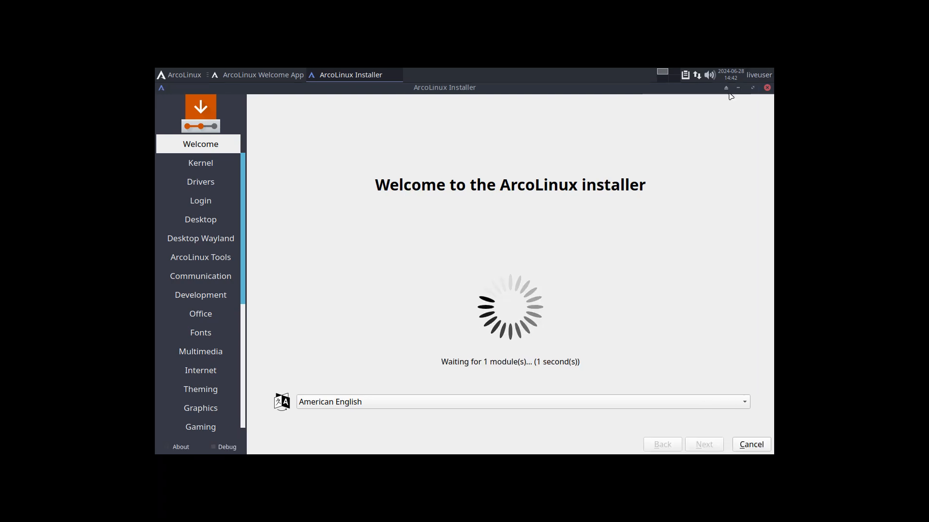
pyautogui.click(707, 446)
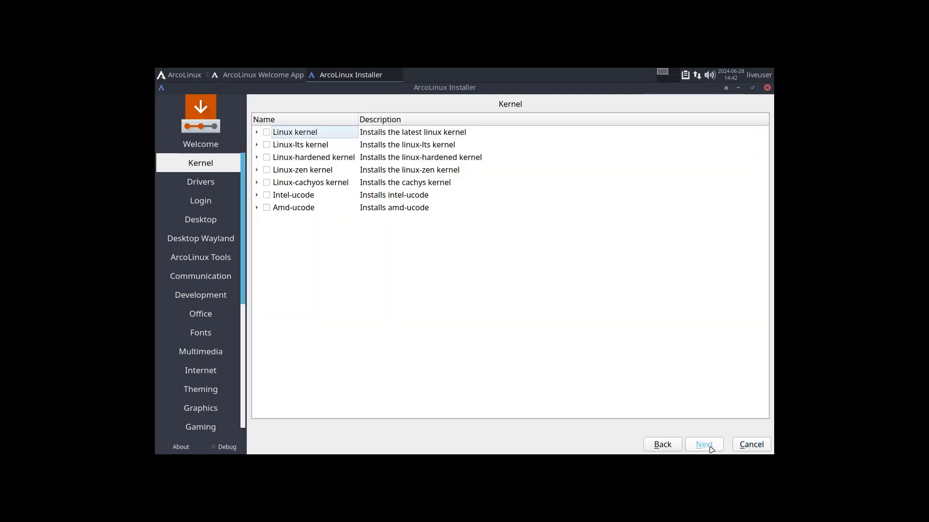
pyautogui.click(710, 449)
pyautogui.click(710, 448)
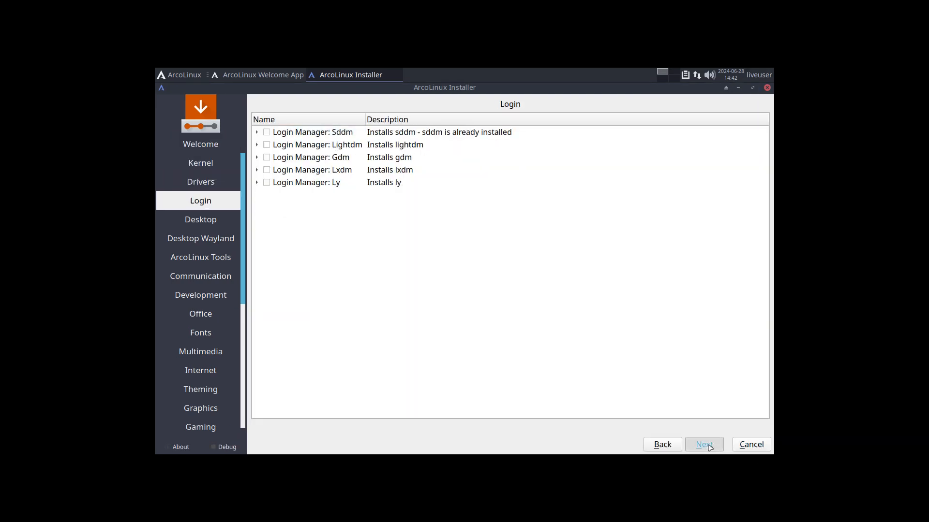
pyautogui.click(710, 448)
pyautogui.scroll(-3, 356, 358)
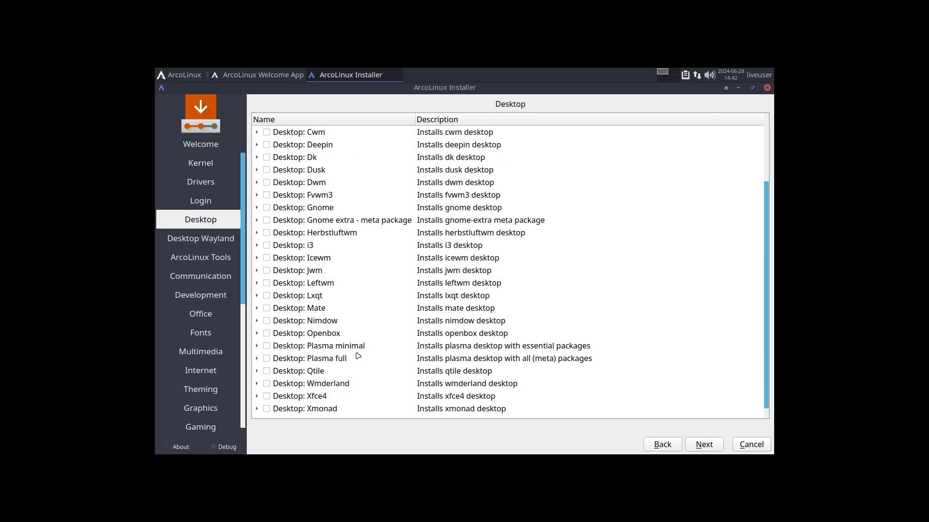
# - Tick Desktop: Plasma minimal and expand it to reveal its pre-ticked packages
pyautogui.click(318, 337)
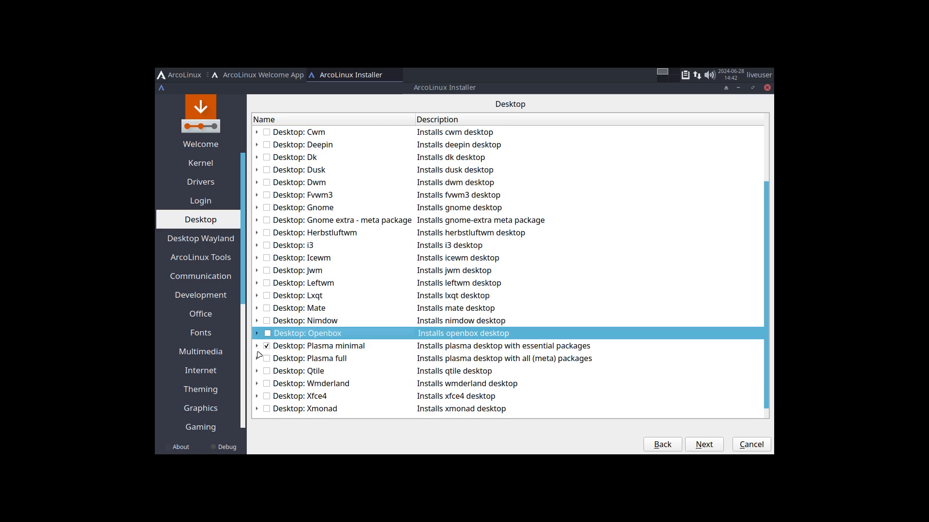
pyautogui.click(258, 347)
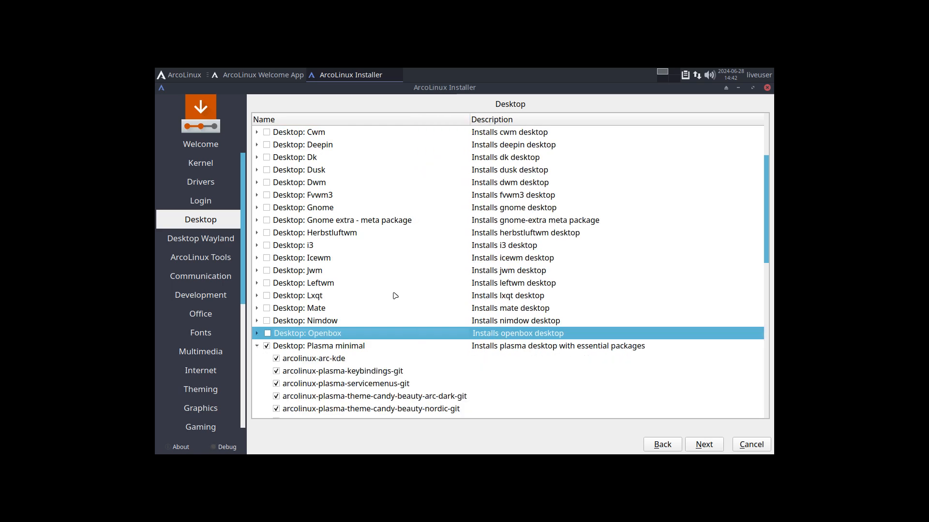
pyautogui.scroll(-3, 394, 296)
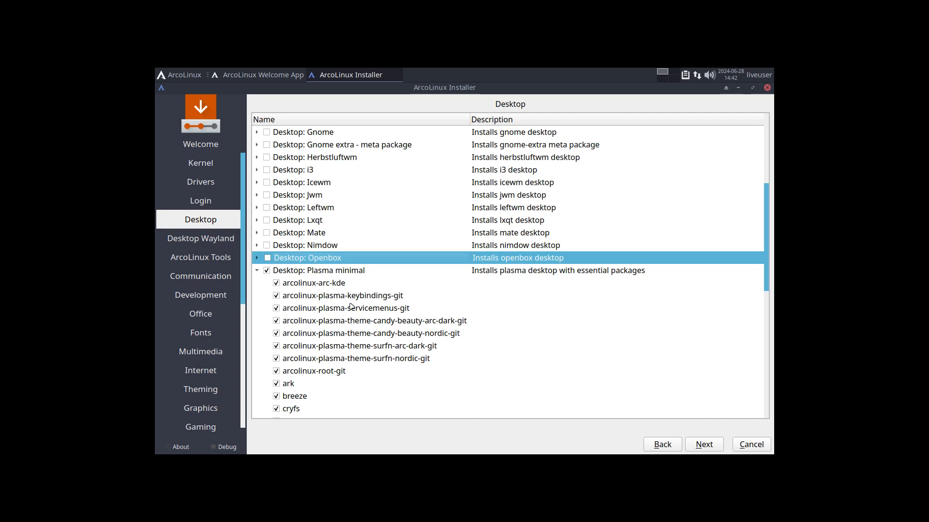
pyautogui.click(356, 272)
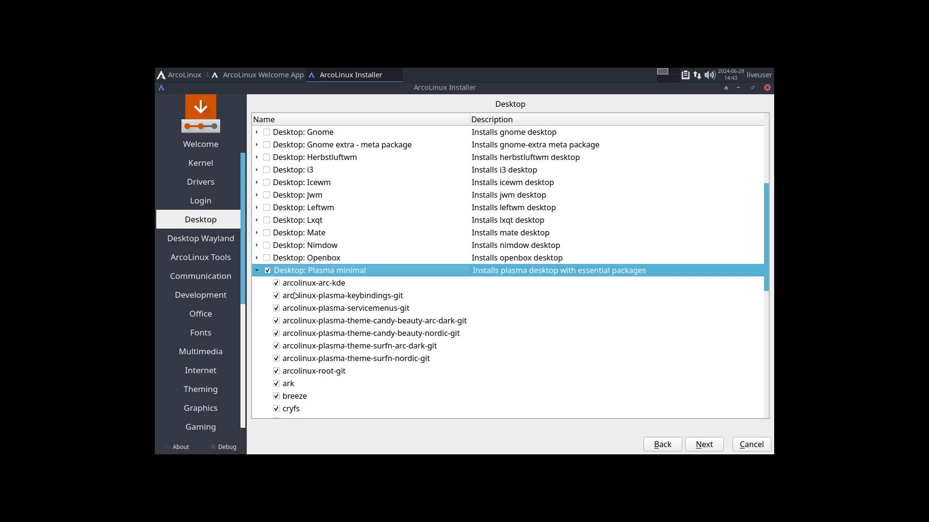
pyautogui.click(257, 272)
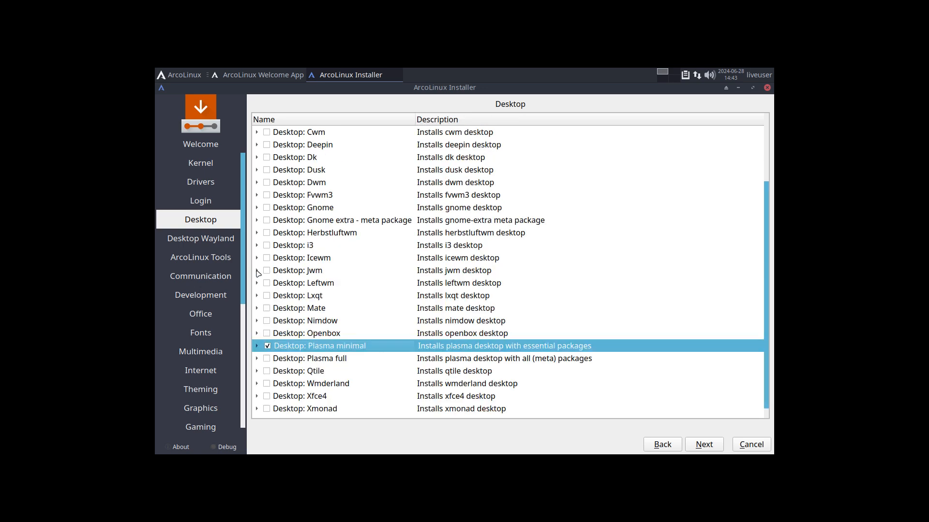
pyautogui.click(257, 346)
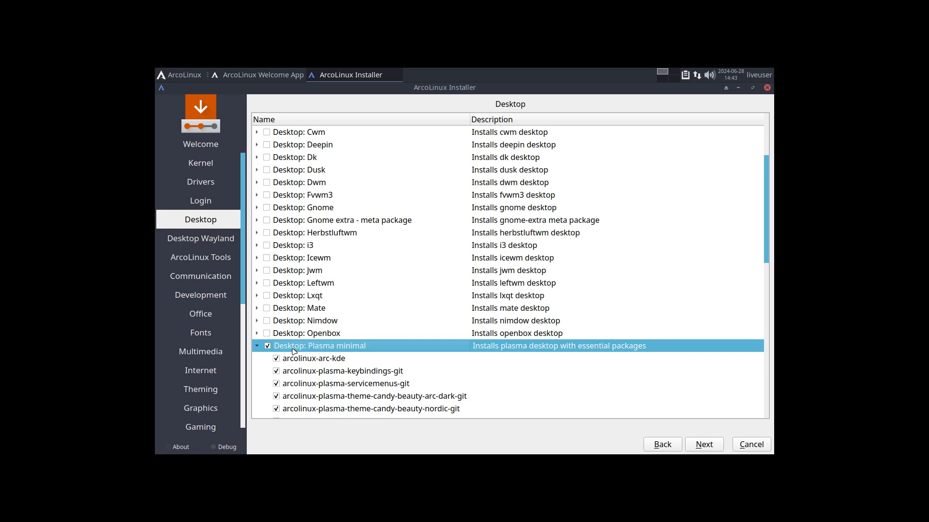
pyautogui.click(198, 77)
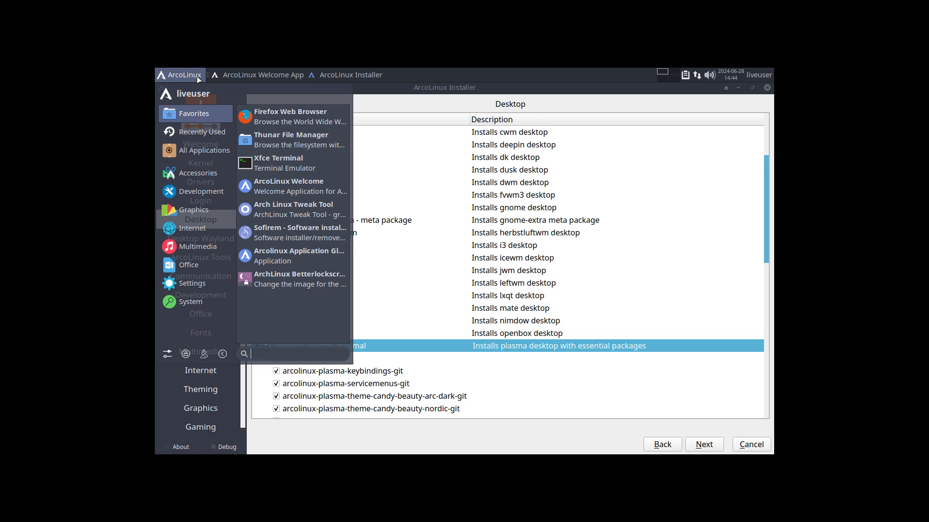
pyautogui.click(371, 351)
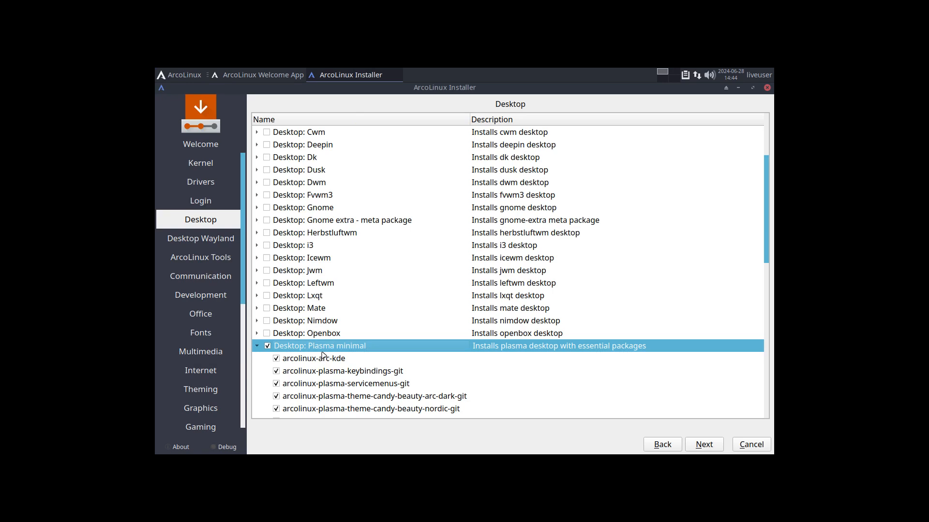
pyautogui.scroll(-1, 326, 362)
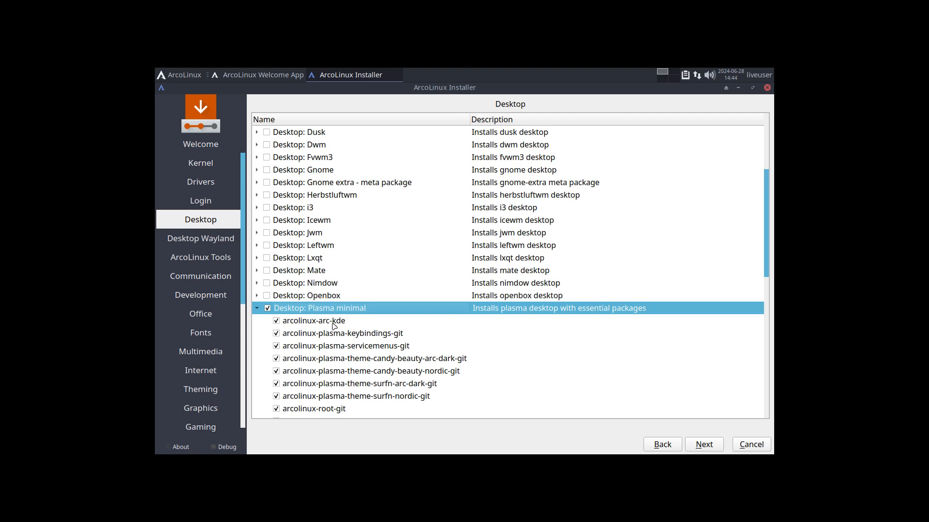
pyautogui.scroll(-1, 332, 326)
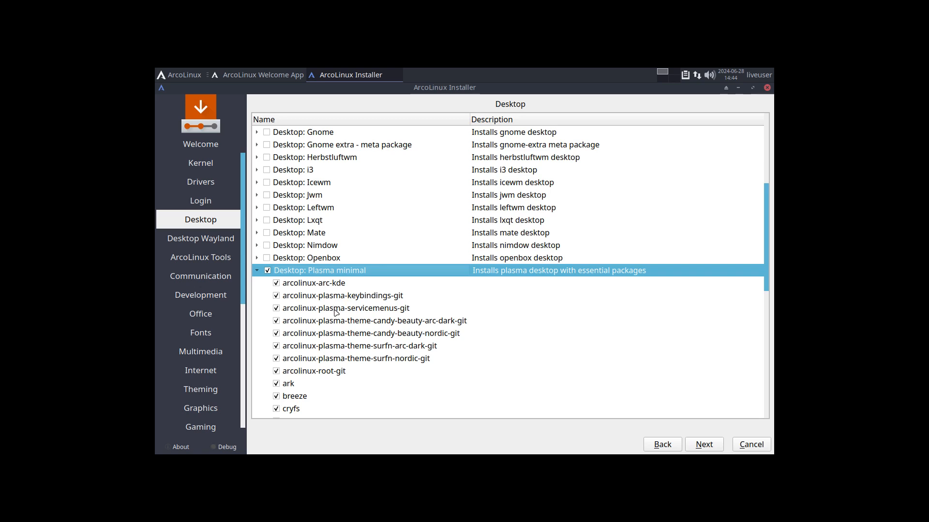
pyautogui.click(373, 323)
pyautogui.click(373, 335)
pyautogui.click(374, 347)
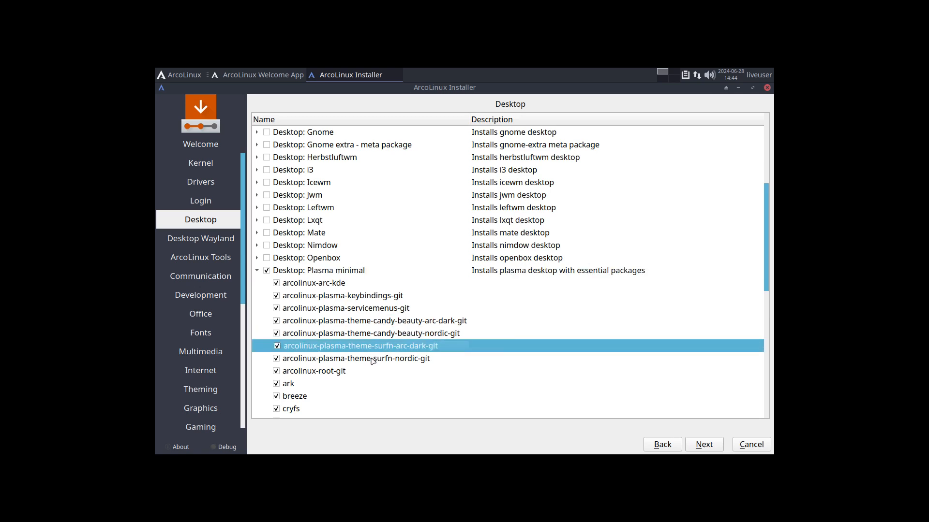
pyautogui.click(372, 359)
pyautogui.click(363, 310)
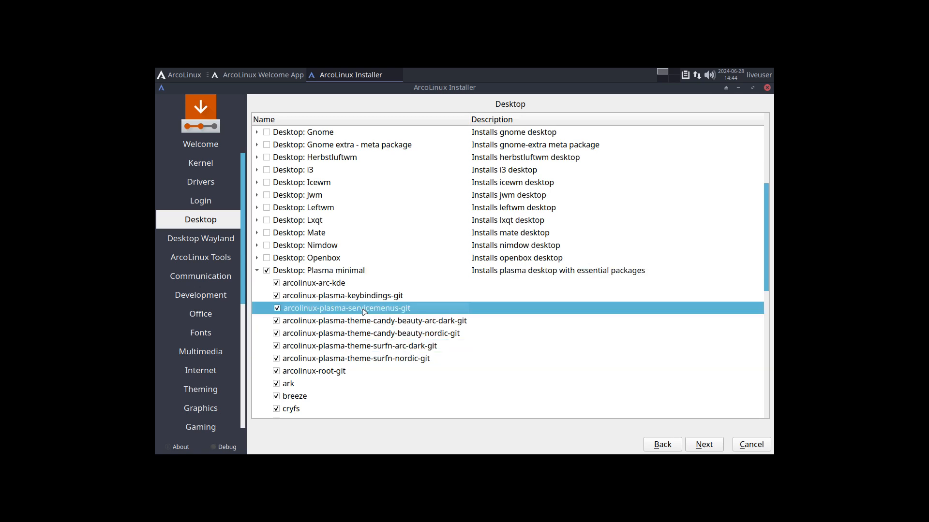
pyautogui.click(364, 300)
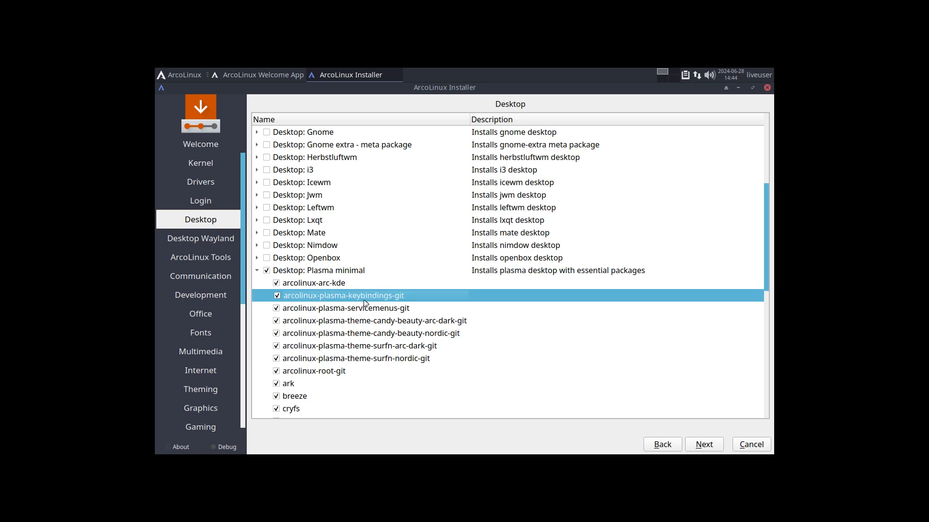
pyautogui.click(333, 287)
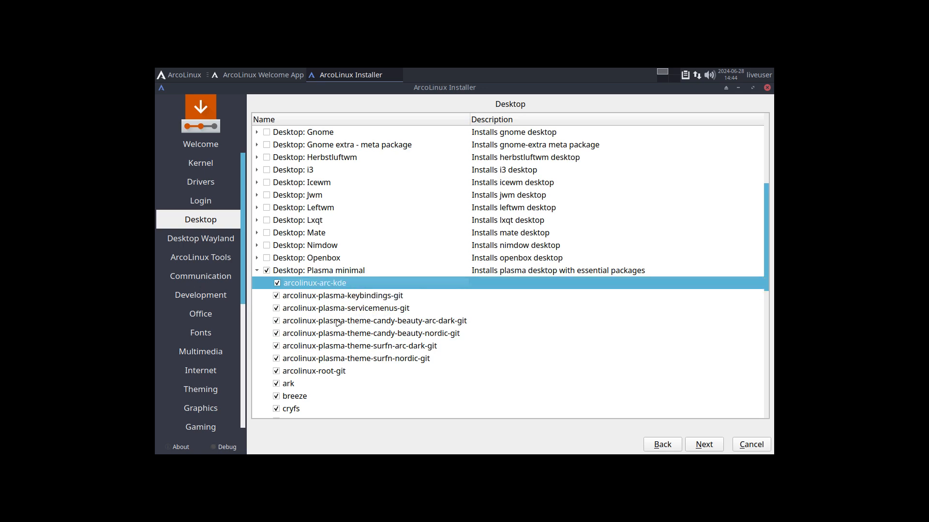
pyautogui.scroll(-2, 337, 323)
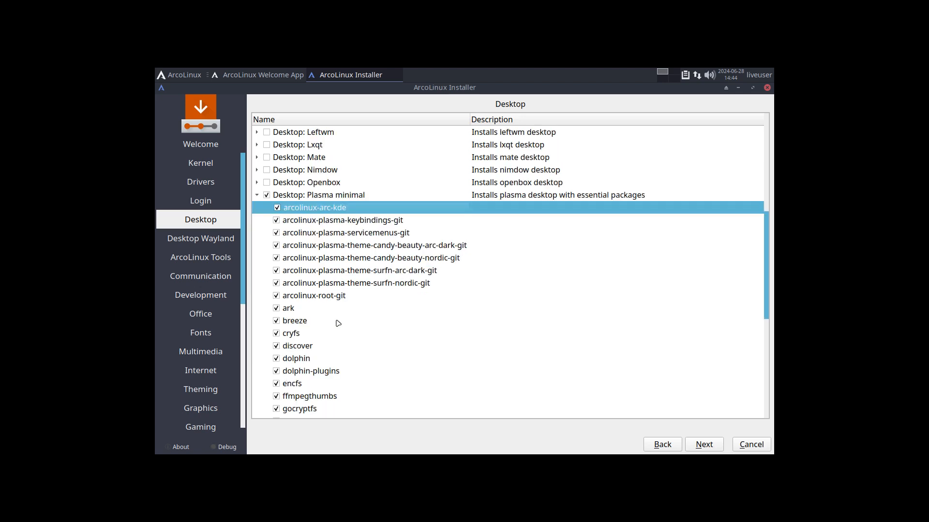
pyautogui.scroll(-3, 338, 323)
pyautogui.scroll(-2, 337, 323)
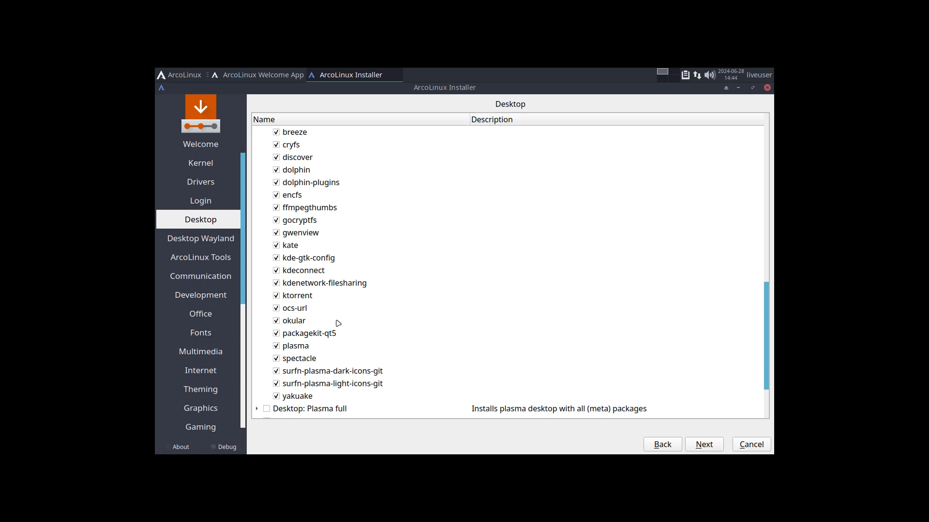
pyautogui.scroll(-2, 338, 323)
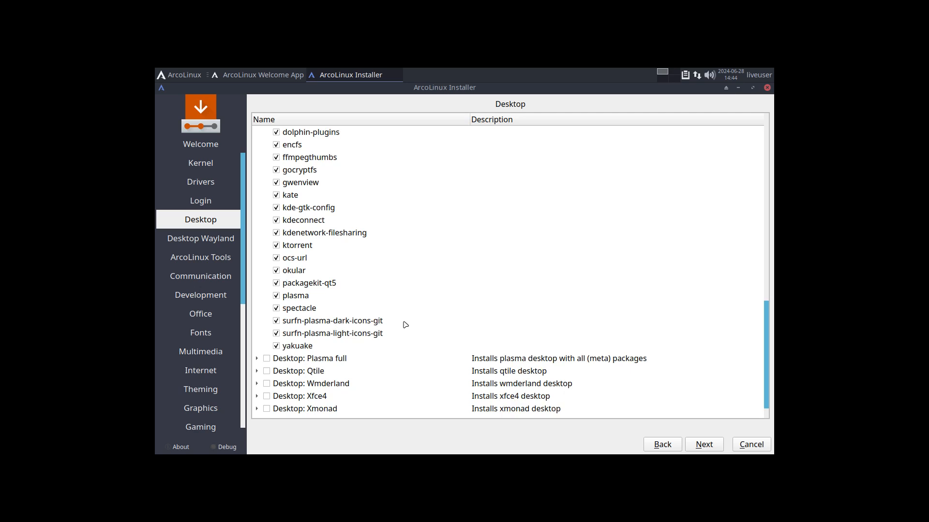
pyautogui.click(705, 446)
pyautogui.click(327, 360)
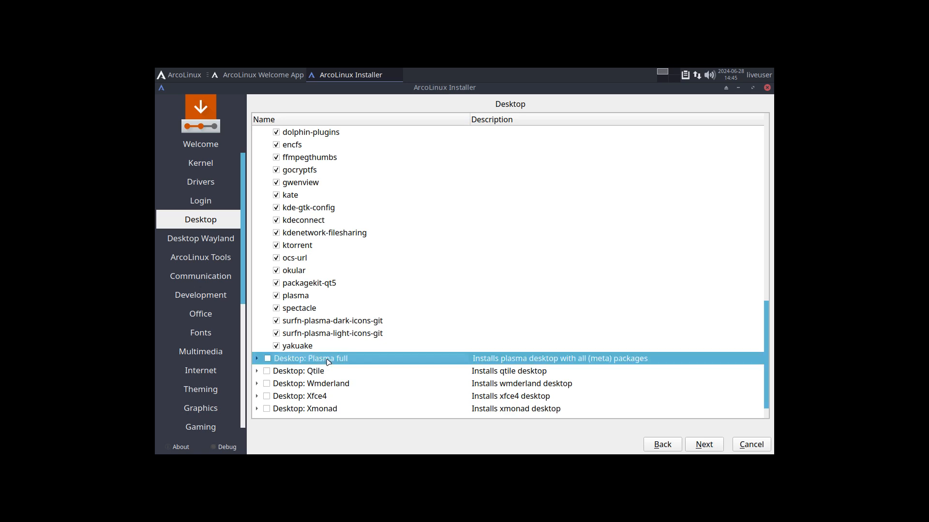
# - Review Plasma full's packages without ticking it, then advance to Desktop Wayland
pyautogui.click(257, 360)
pyautogui.scroll(-12, 373, 371)
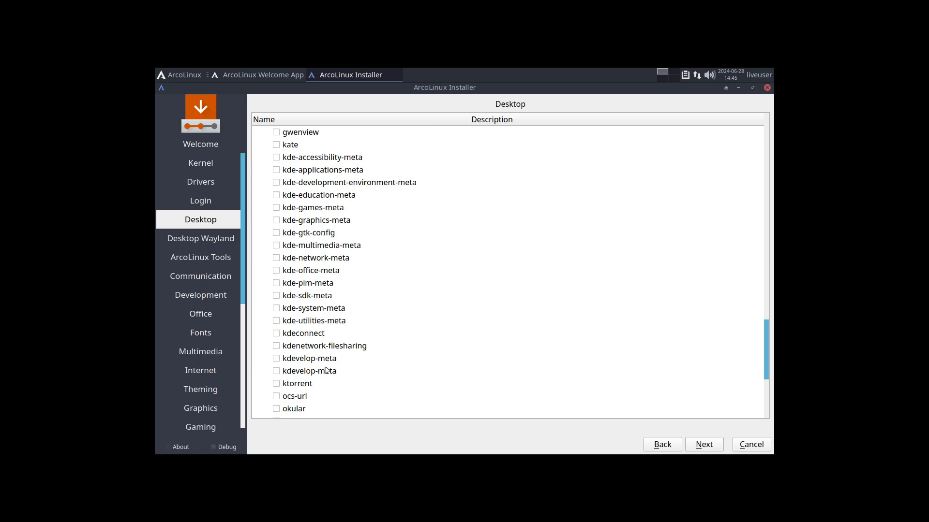
pyautogui.click(710, 443)
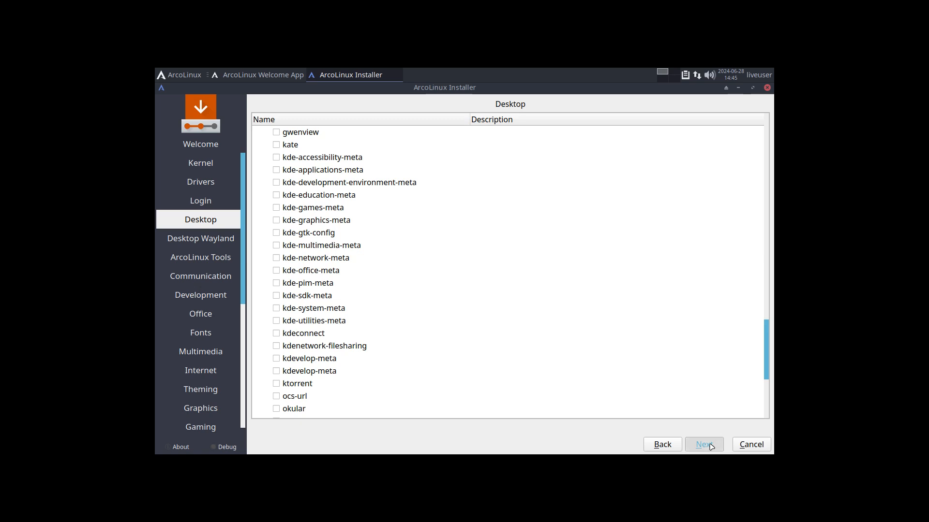
pyautogui.click(710, 445)
# - Skip every package page from Desktop Wayland through ArcoLinux Dev without changes
pyautogui.click(711, 445)
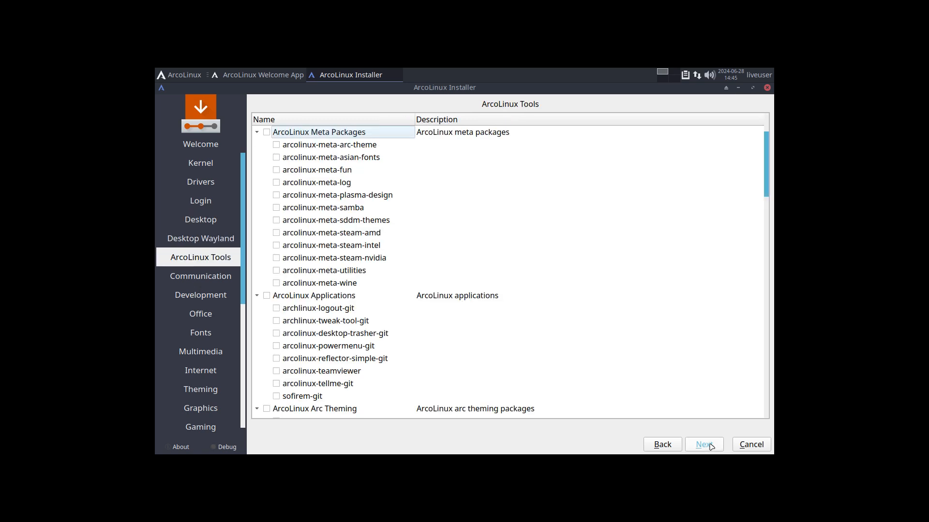
pyautogui.click(711, 445)
pyautogui.click(710, 445)
pyautogui.click(711, 445)
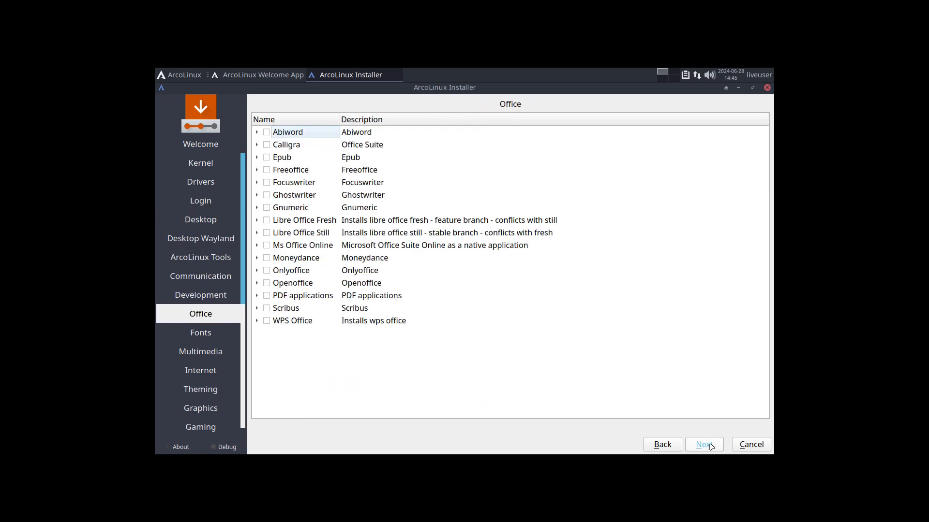
pyautogui.click(711, 445)
pyautogui.click(711, 445)
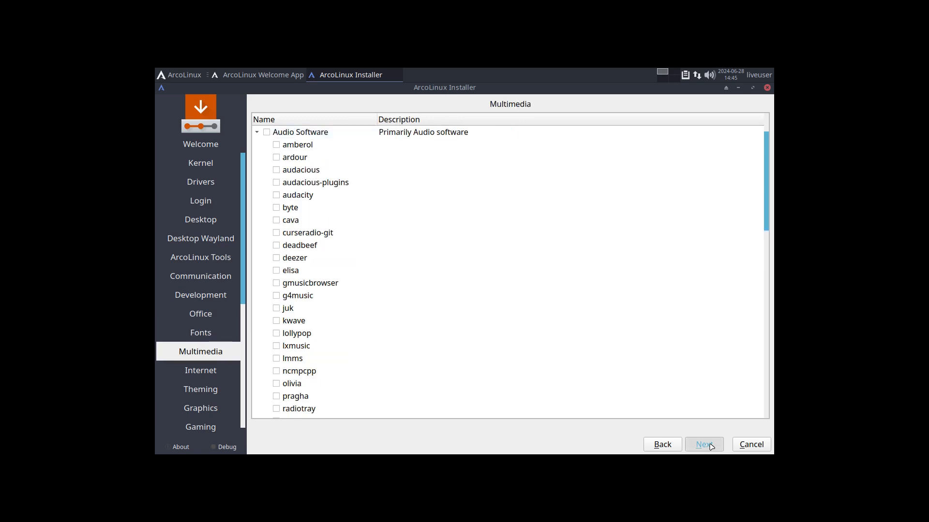
pyautogui.click(710, 445)
pyautogui.click(710, 445)
pyautogui.click(711, 445)
pyautogui.click(711, 445)
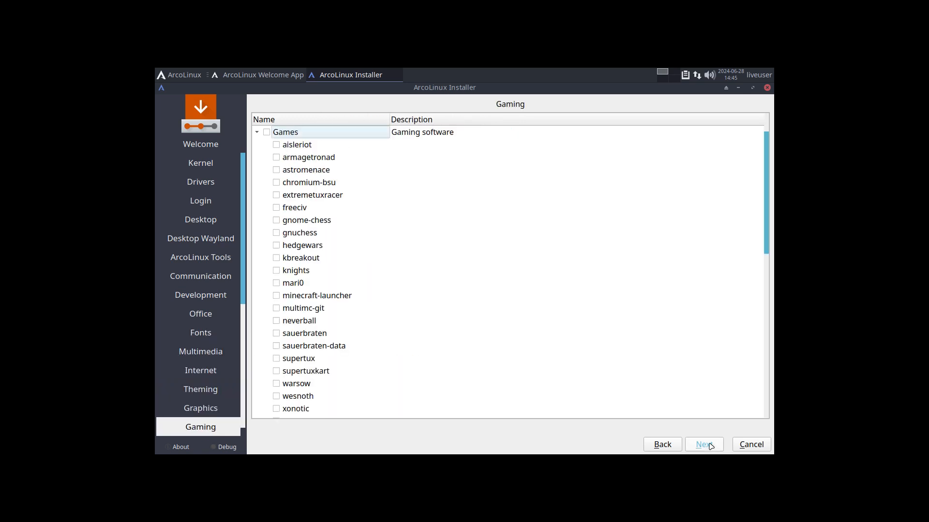
pyautogui.click(710, 445)
pyautogui.click(710, 445)
pyautogui.click(711, 445)
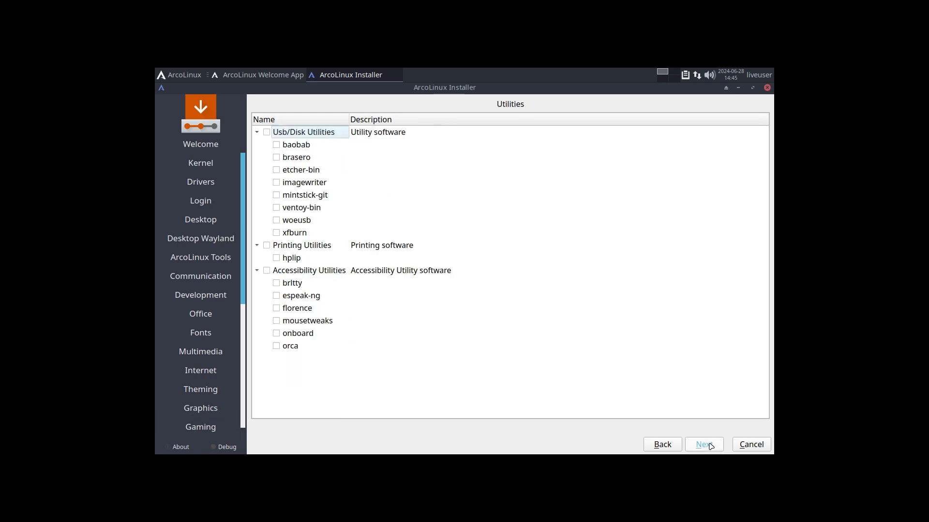
pyautogui.click(710, 445)
pyautogui.click(711, 445)
pyautogui.click(711, 445)
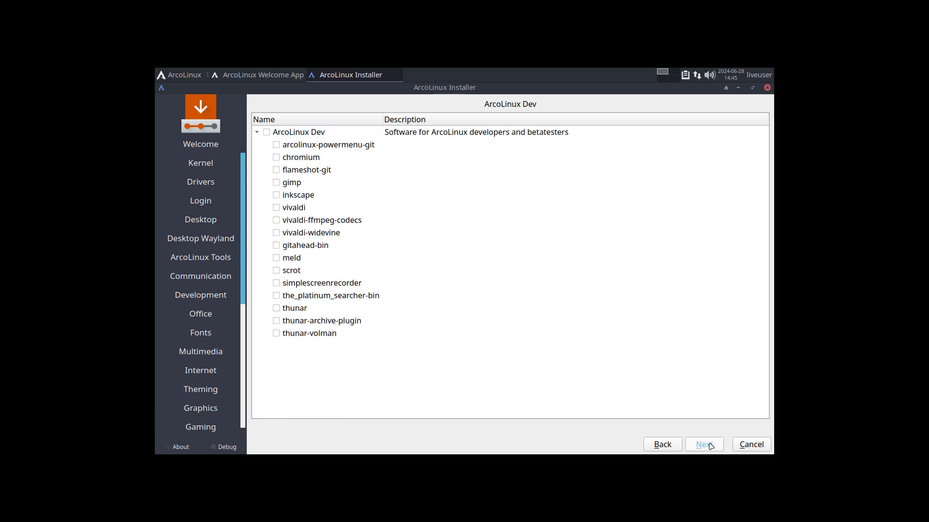
# - Keep the default location and choose the Belgian keyboard layout
pyautogui.click(710, 444)
pyautogui.click(710, 445)
pyautogui.scroll(6, 388, 298)
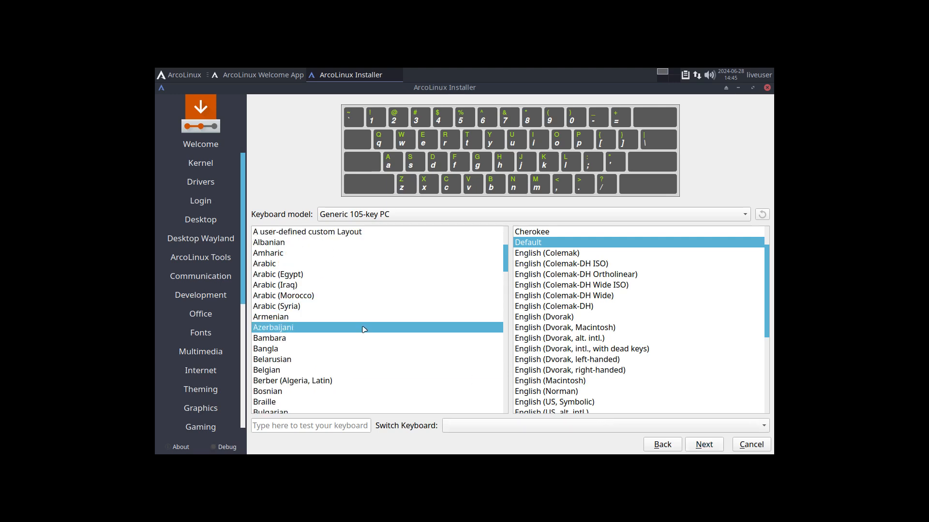
pyautogui.click(306, 371)
pyautogui.click(702, 447)
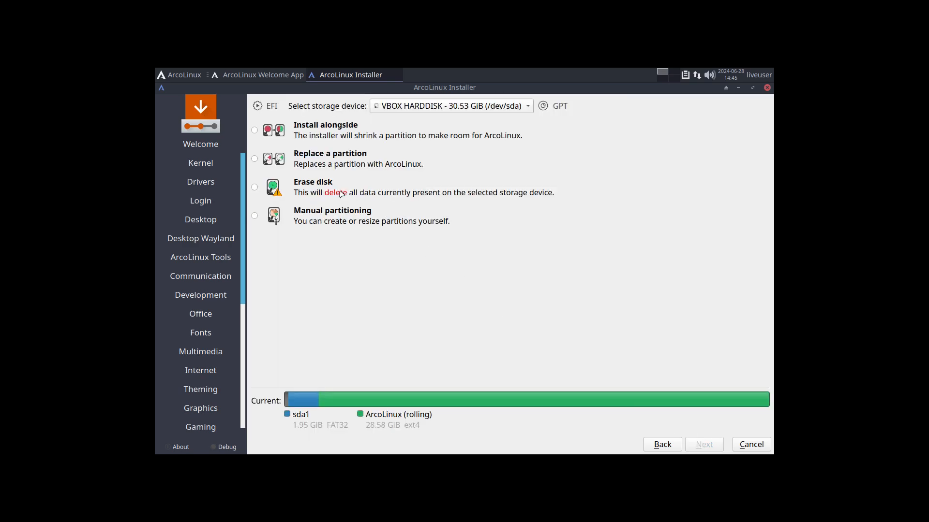
# - Choose Erase disk, then enter the user's name and the computer name
pyautogui.click(339, 192)
pyautogui.click(697, 443)
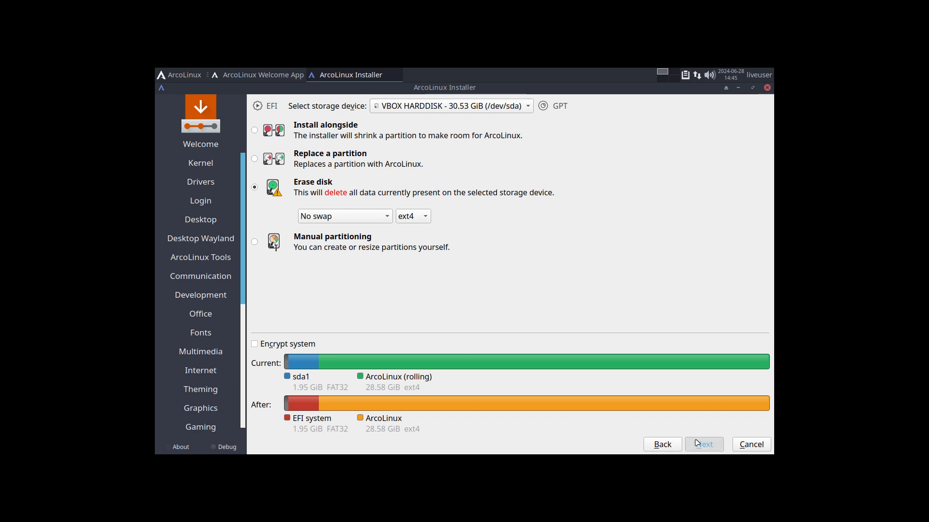
pyautogui.write('erik')
pyautogui.press('Tab')
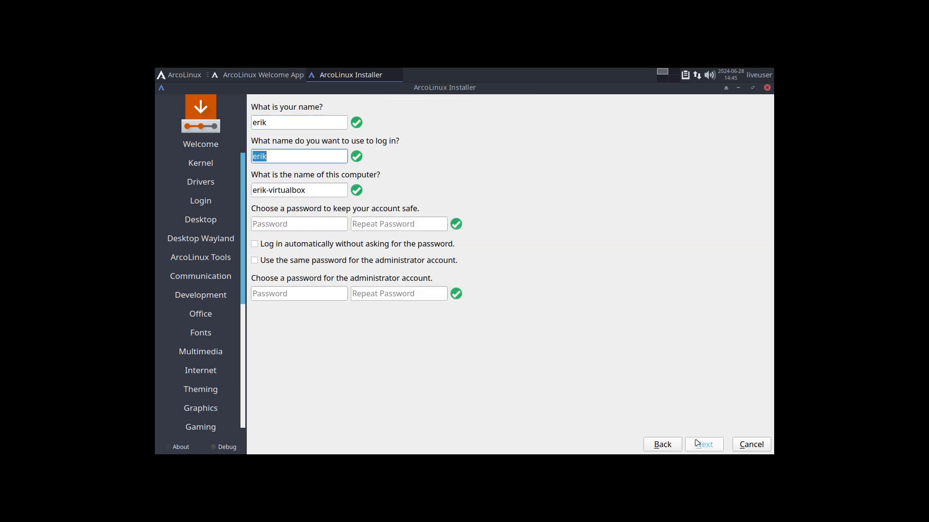
pyautogui.press('Tab')
# - Set the account password, enable auto-login, and start installing from the summary
pyautogui.press('Tab')
pyautogui.write('test')
pyautogui.press('Tab')
pyautogui.write('test')
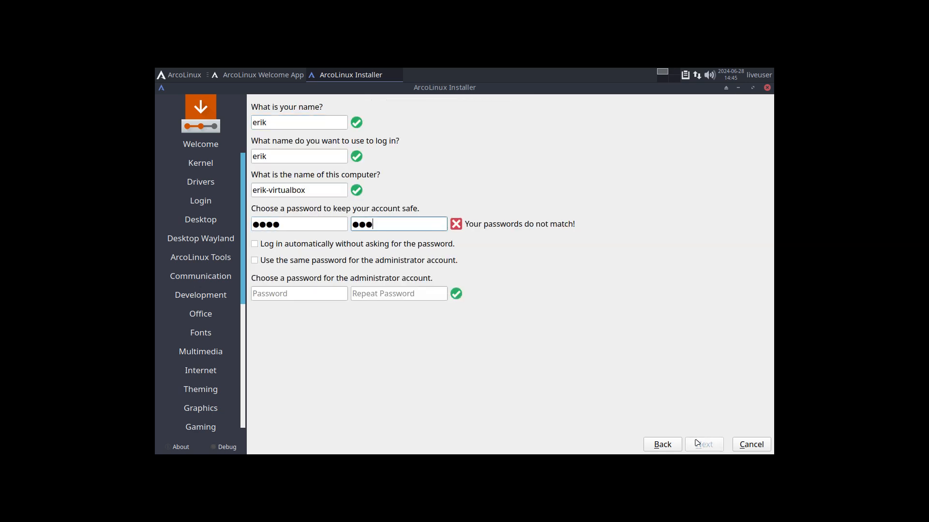
pyautogui.press('Tab')
pyautogui.press('space')
pyautogui.press('Tab')
pyautogui.press('space')
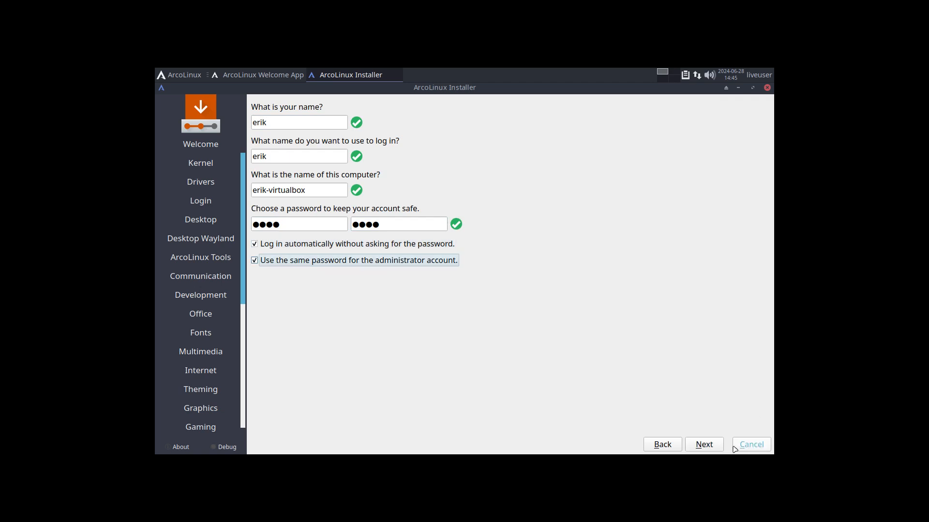
pyautogui.click(706, 444)
pyautogui.click(710, 446)
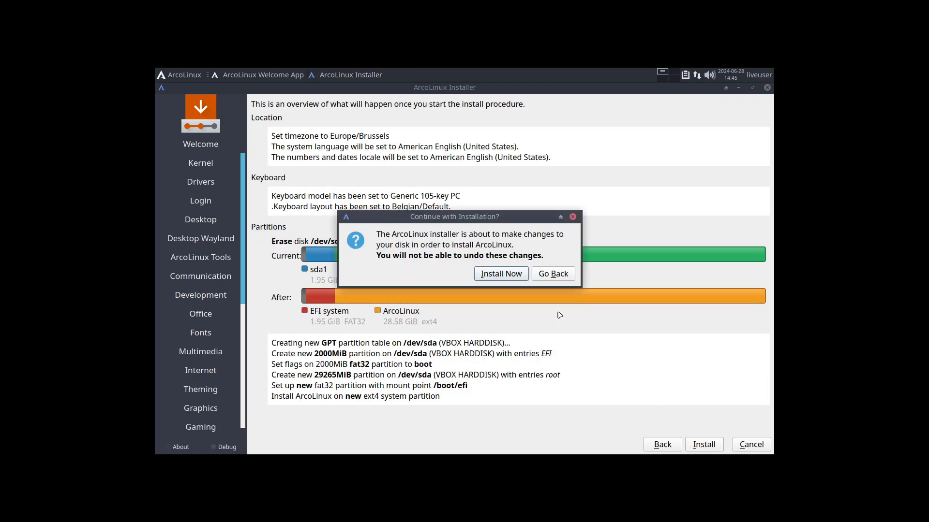
# - Confirm the new GPT layout on /dev/sda with Install Now
pyautogui.click(503, 277)
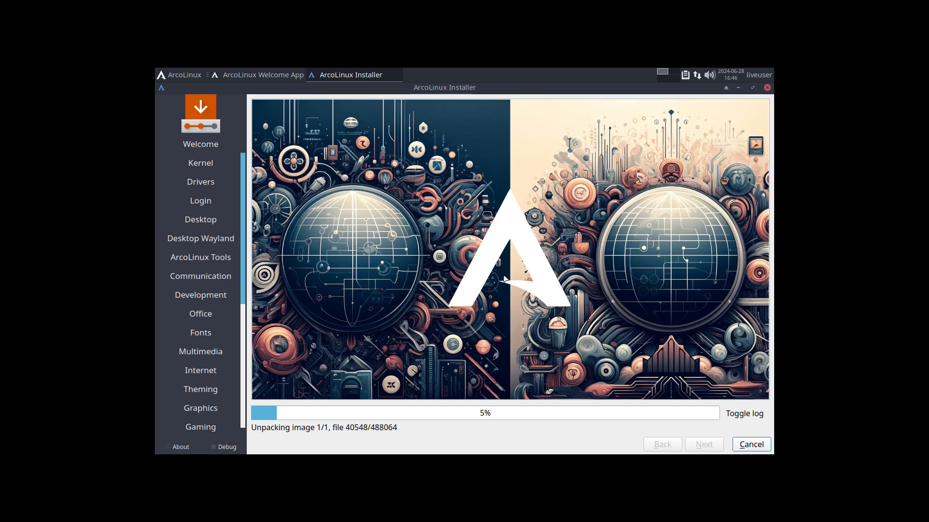
# - On an empty workspace, load kde.org in Firefox
pyautogui.click(662, 79)
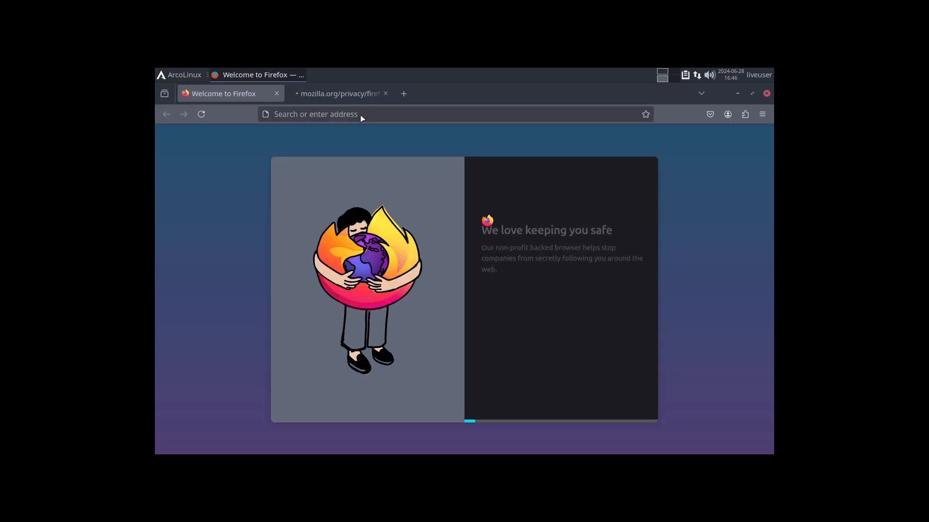
pyautogui.click(340, 114)
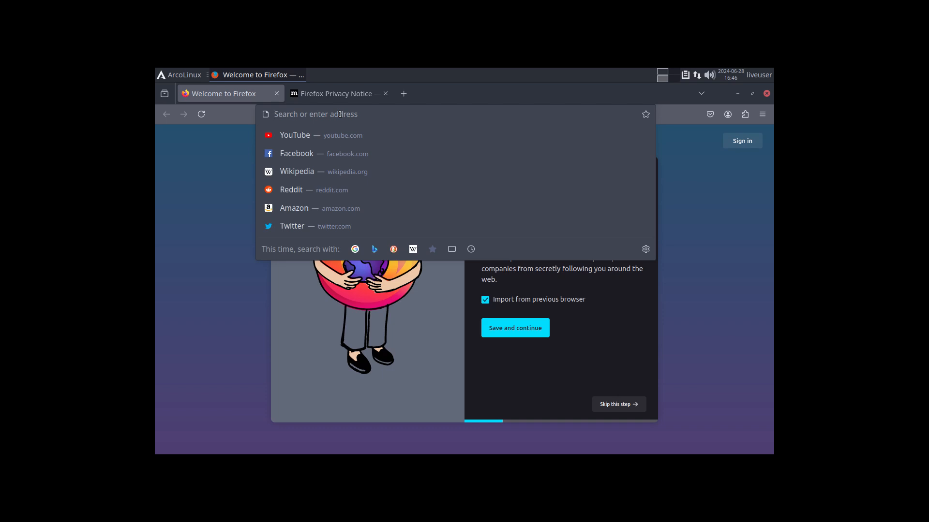
pyautogui.write('kde.or')
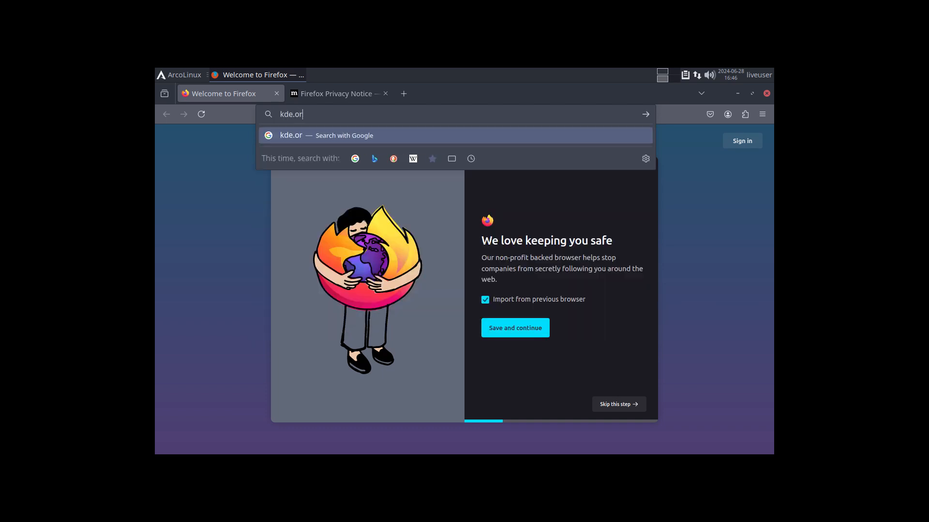
pyautogui.write('g')
pyautogui.press('Return')
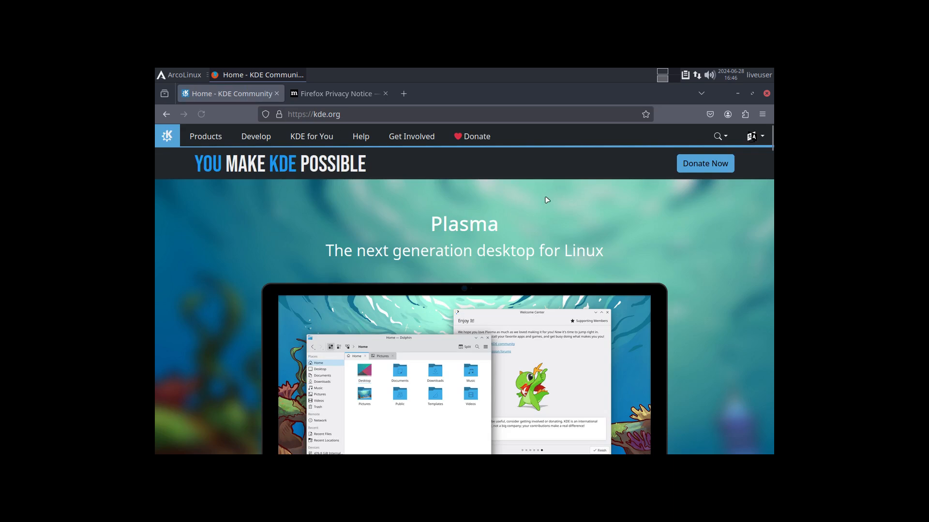
pyautogui.click(183, 77)
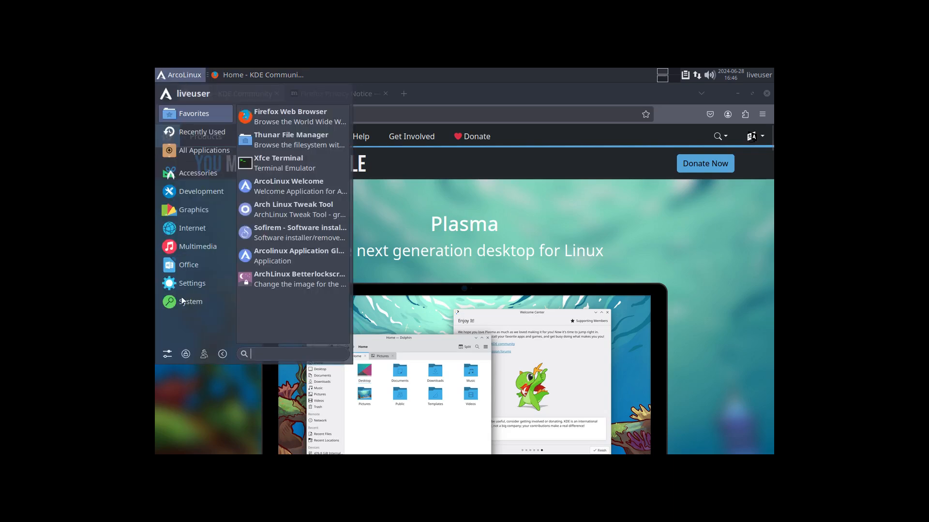
# - Set the display resolution to 1920x1080 in Settings > Display and keep it
pyautogui.click(166, 357)
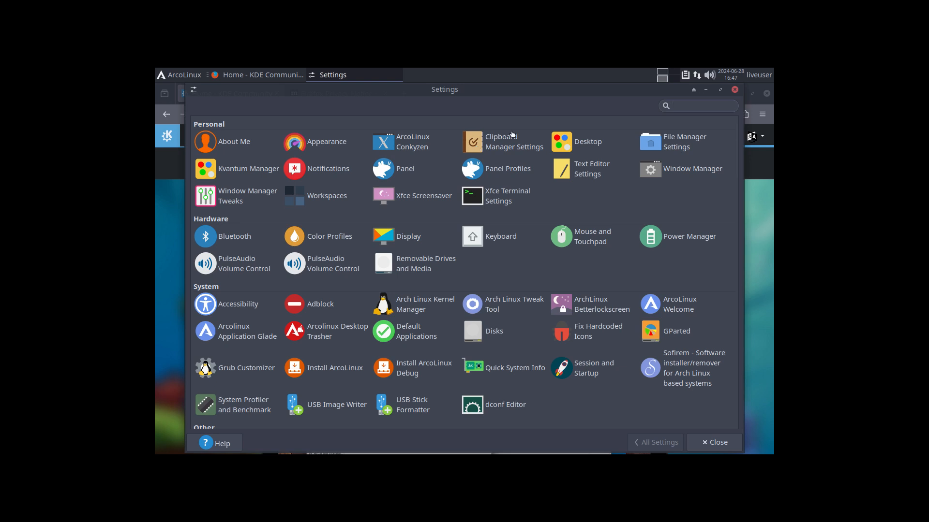
pyautogui.click(409, 240)
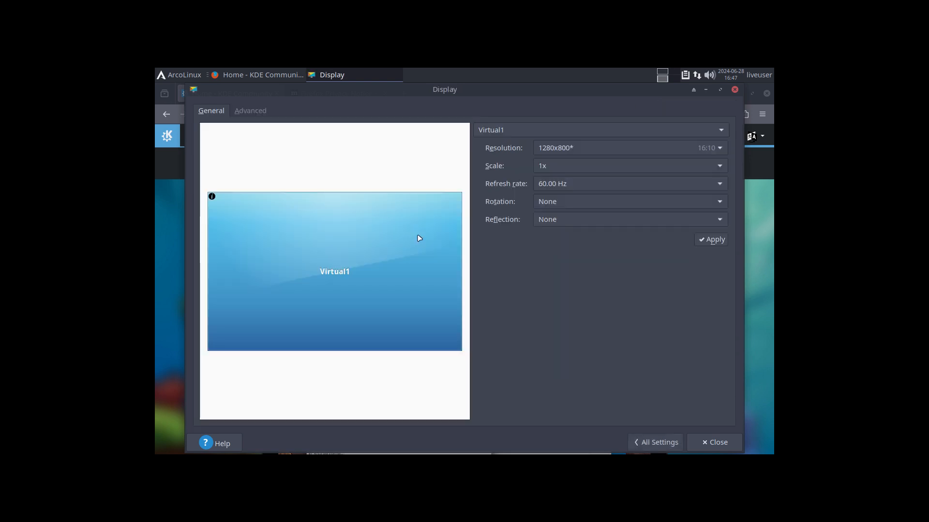
pyautogui.click(613, 150)
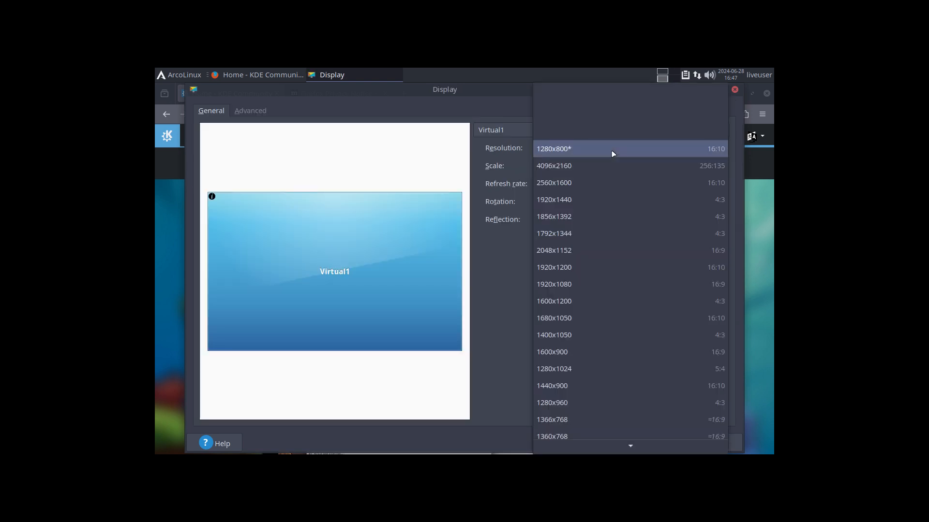
pyautogui.click(581, 285)
pyautogui.click(711, 241)
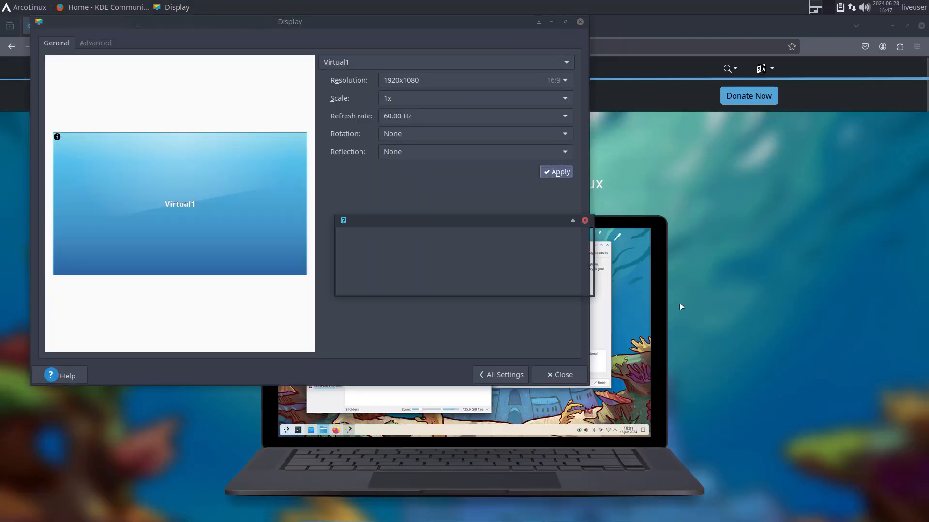
pyautogui.click(446, 286)
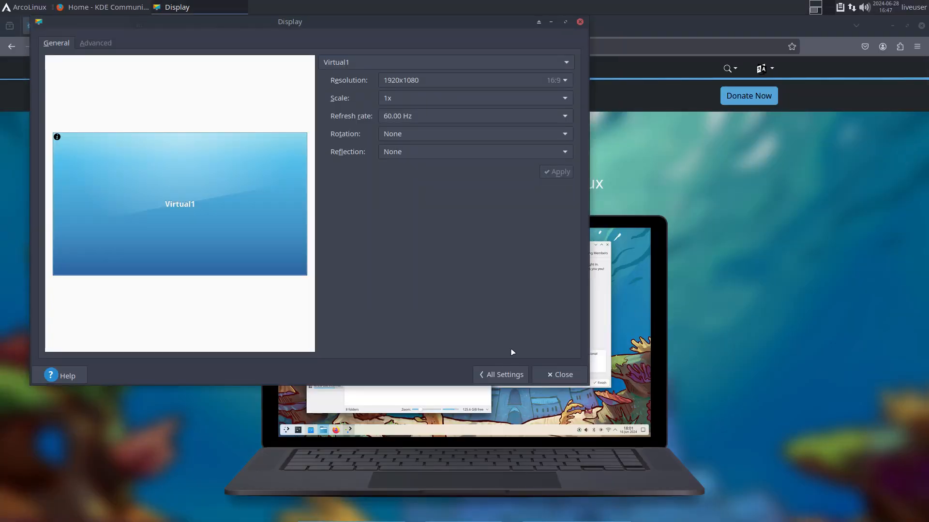
pyautogui.click(553, 375)
pyautogui.scroll(-2, 422, 152)
# - Scroll through the kde.org home page down to its footer links
pyautogui.scroll(-10, 422, 151)
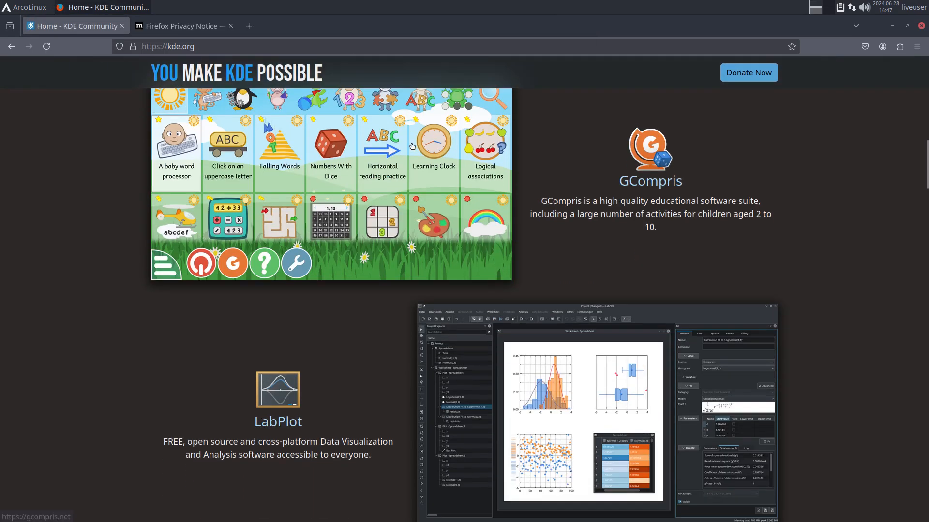
pyautogui.scroll(2, 70, 218)
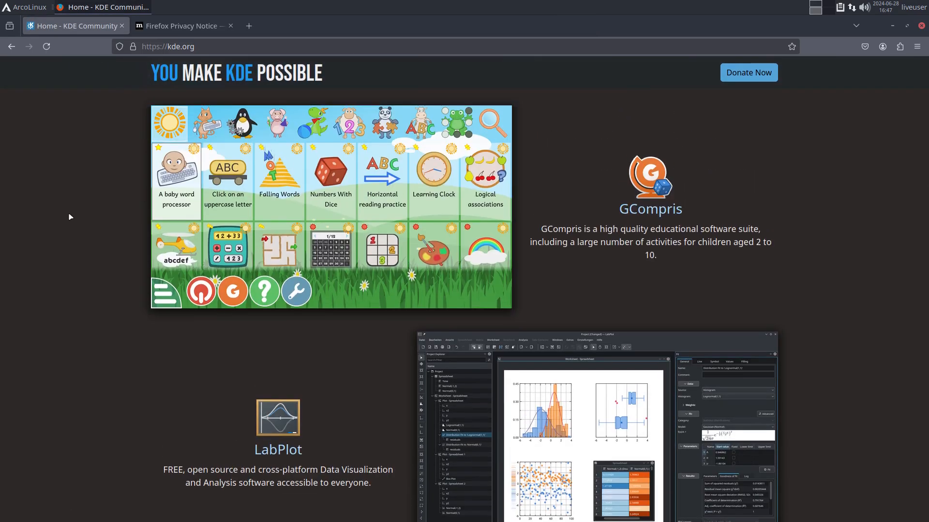
pyautogui.scroll(6, 48, 214)
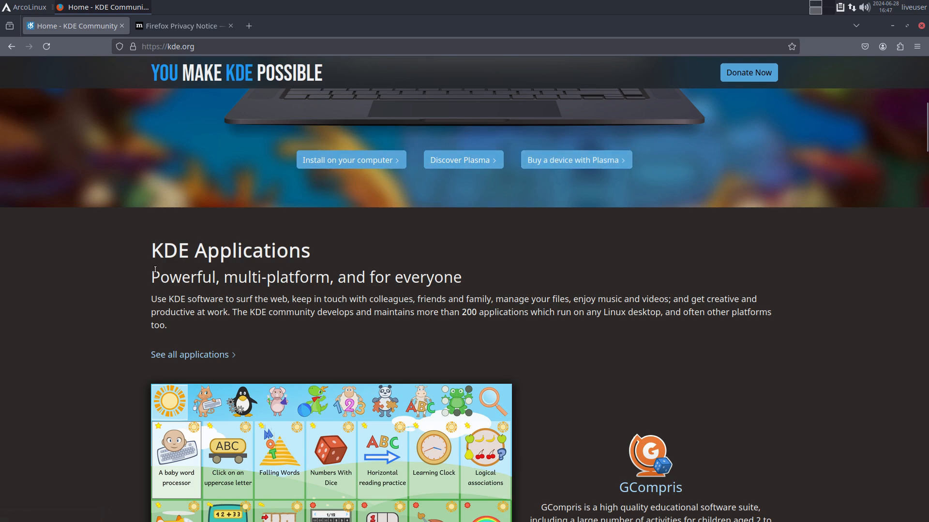
pyautogui.scroll(-7, 114, 266)
pyautogui.scroll(-11, 115, 266)
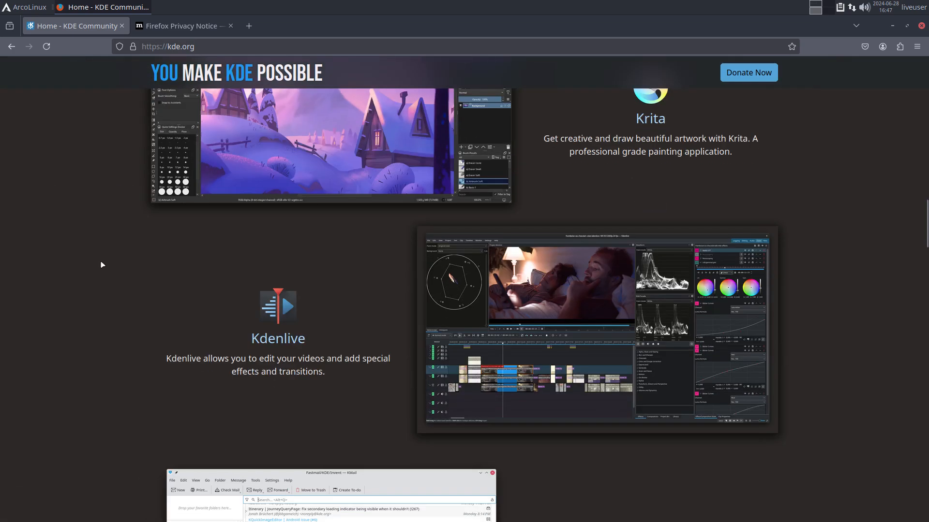
pyautogui.scroll(-5, 101, 264)
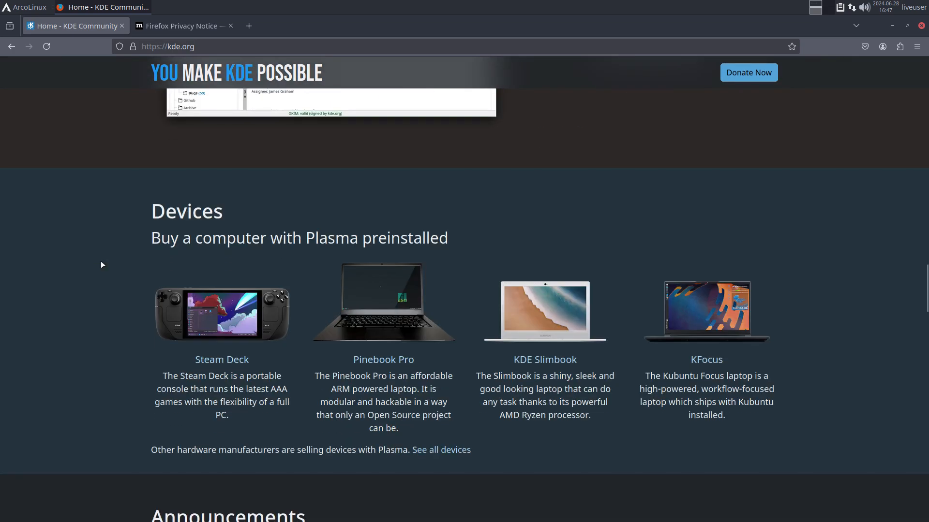
pyautogui.scroll(-3, 101, 265)
pyautogui.scroll(-3, 100, 265)
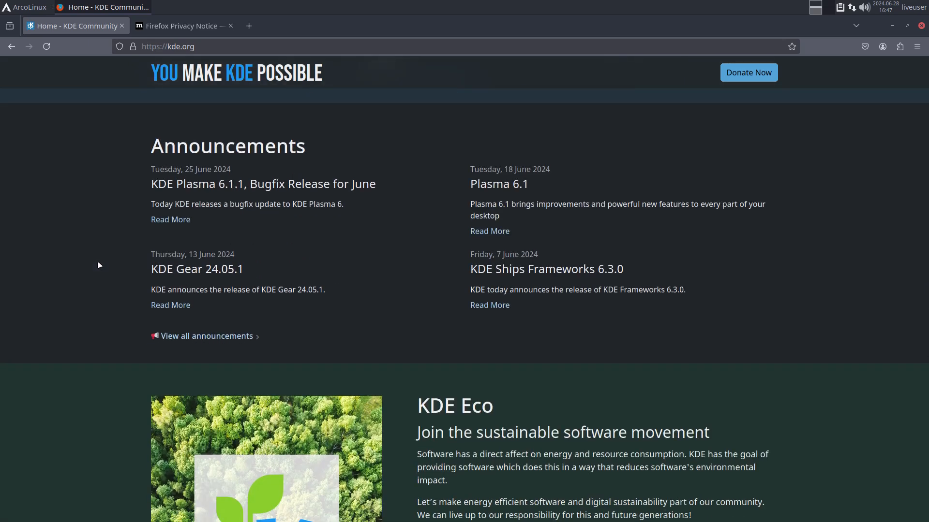
pyautogui.scroll(-8, 100, 265)
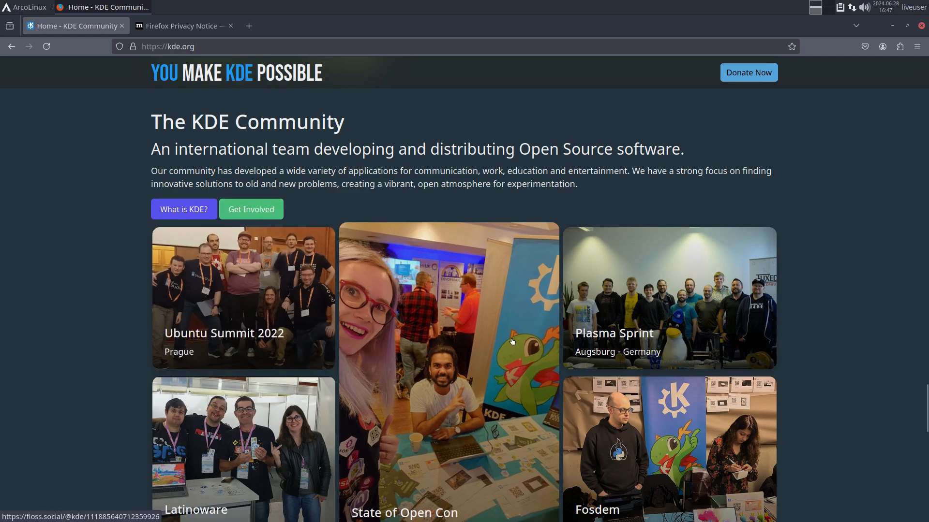
pyautogui.scroll(-3, 464, 303)
pyautogui.scroll(-3, 465, 303)
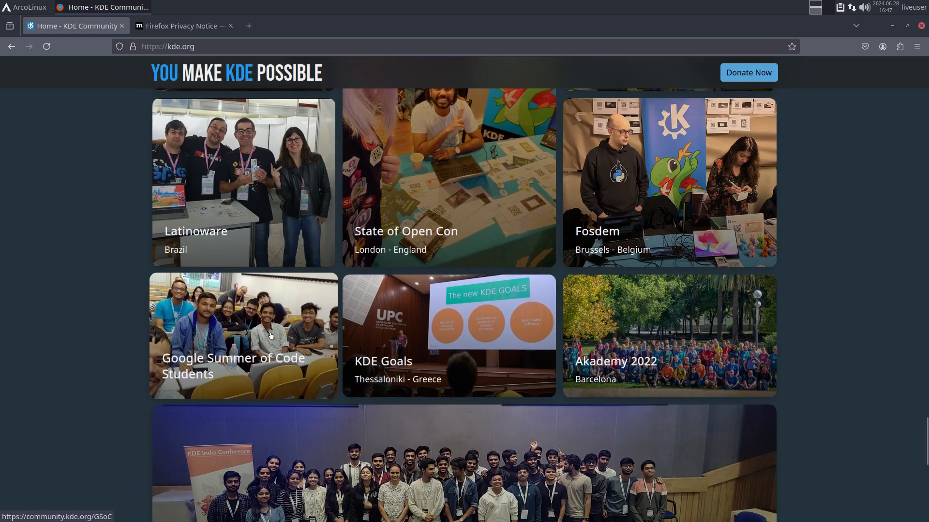
pyautogui.scroll(-6, 566, 286)
pyautogui.scroll(5, 566, 286)
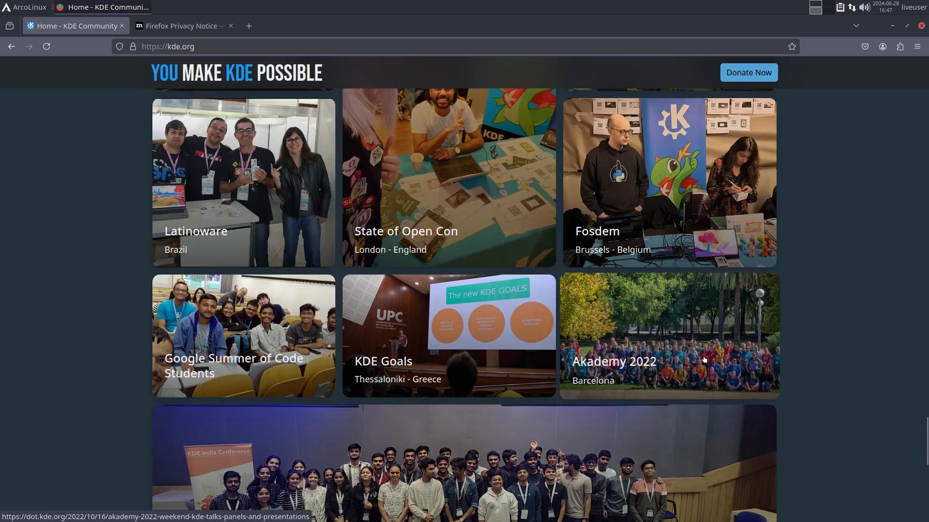
pyautogui.scroll(-2, 670, 357)
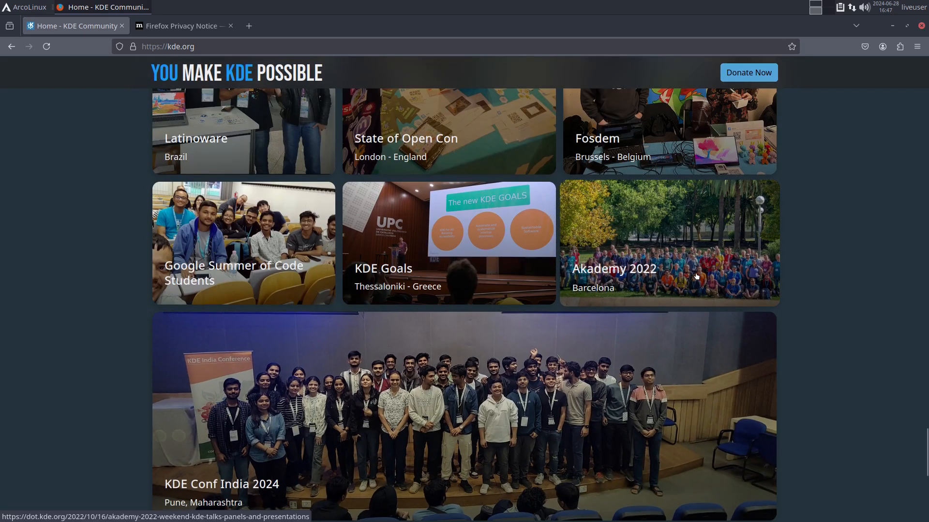
pyautogui.scroll(-8, 687, 273)
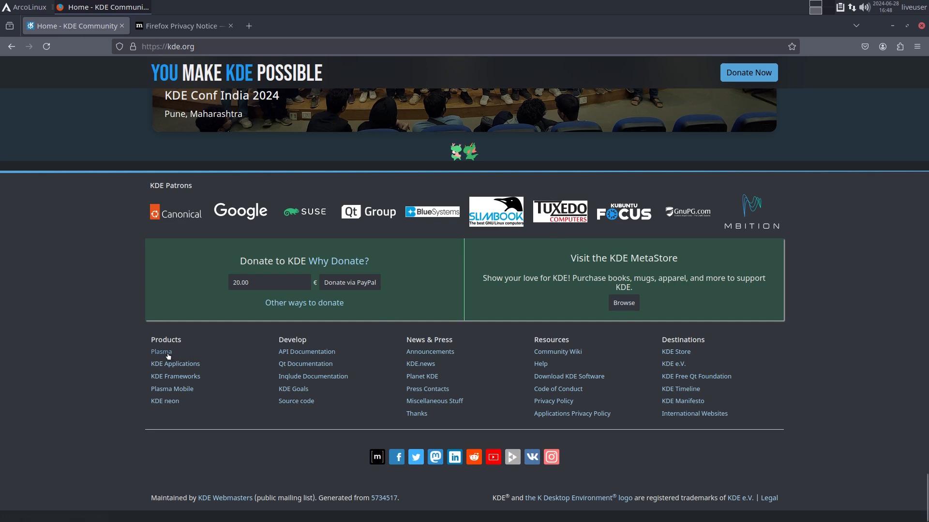
# - Read the KDE Frameworks page down to Get The Frameworks, then switch to the Privacy Notice tab
pyautogui.click(178, 381)
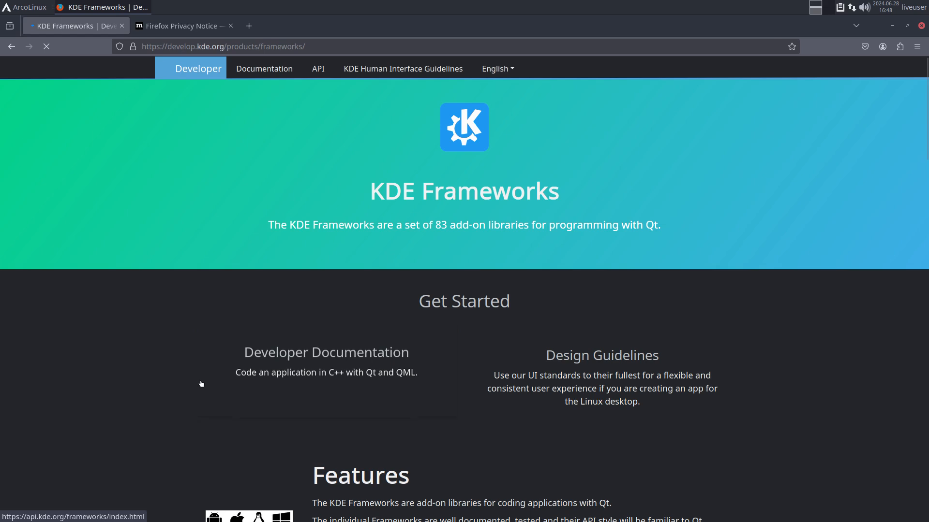
pyautogui.scroll(-4, 451, 326)
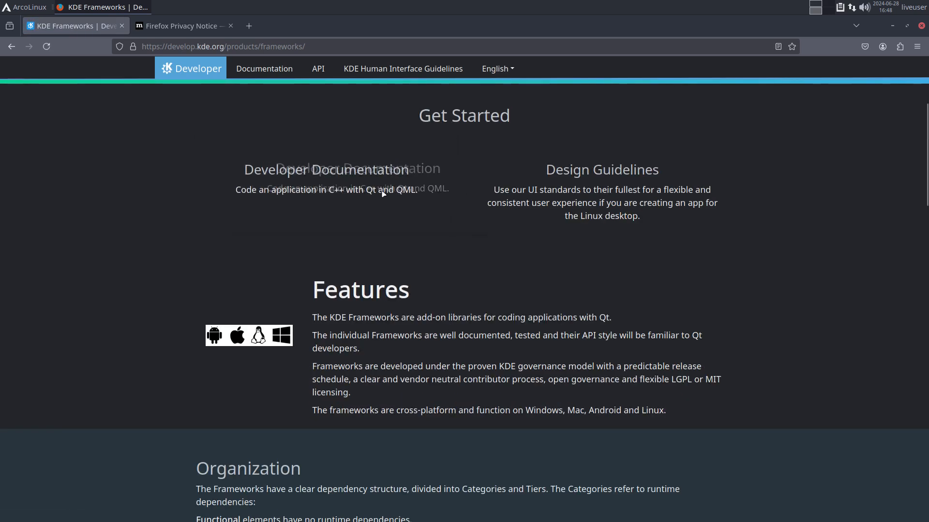
pyautogui.scroll(-5, 512, 264)
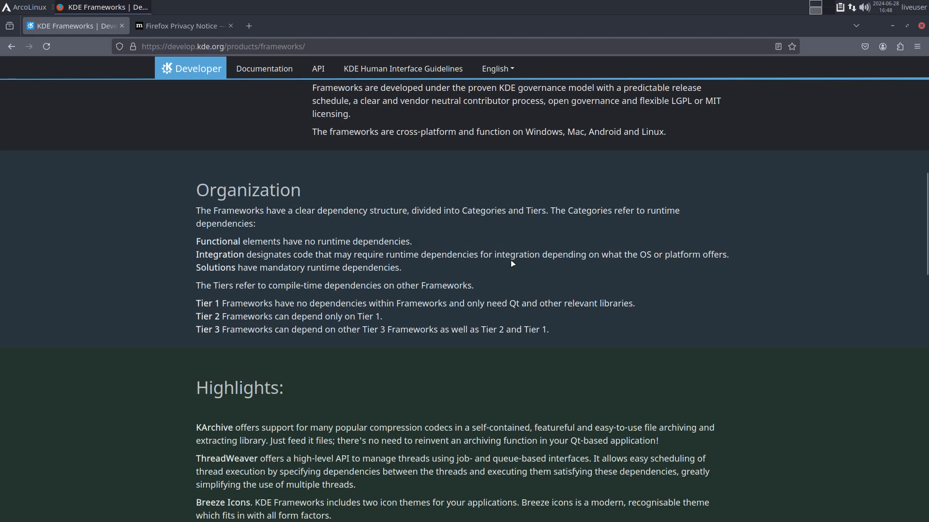
pyautogui.scroll(-5, 512, 264)
pyautogui.scroll(-6, 511, 262)
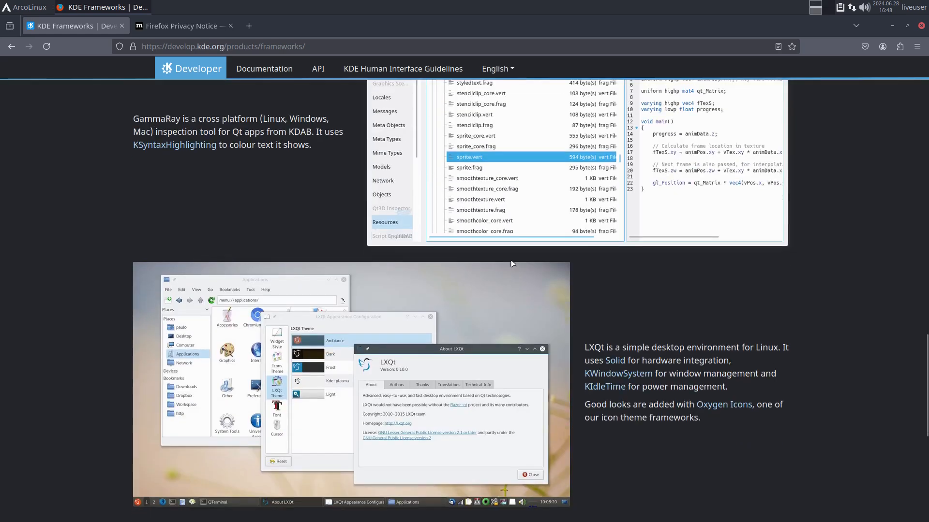
pyautogui.scroll(-2, 512, 263)
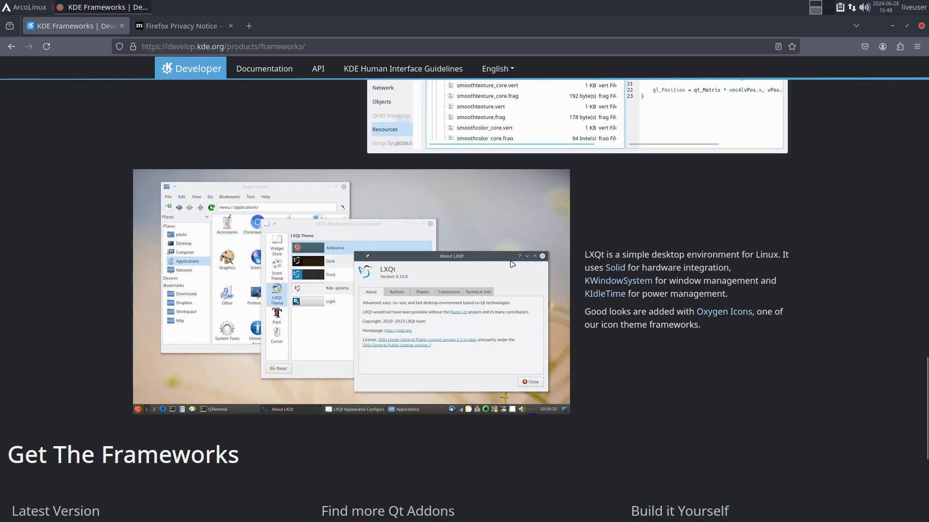
pyautogui.scroll(-5, 512, 264)
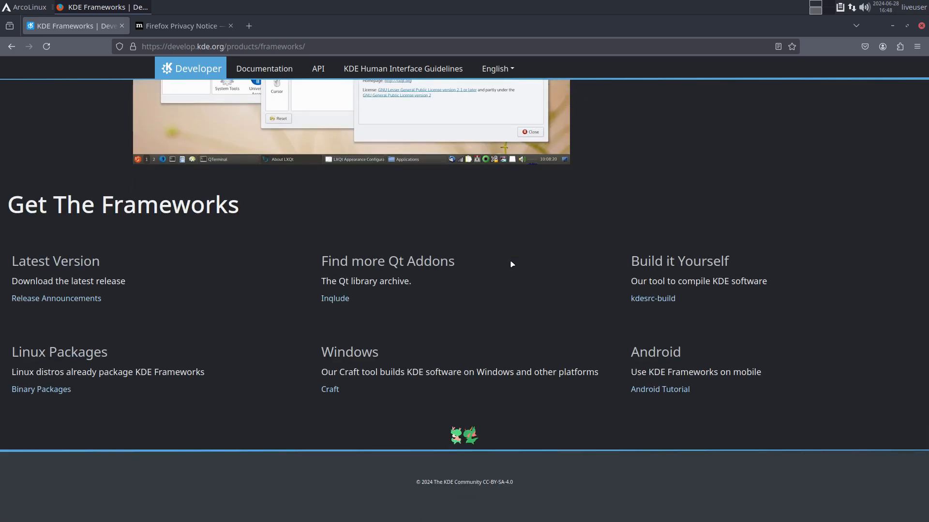
pyautogui.click(193, 27)
# - Search the web for 'arch wiki kde' and open the KDE - ArchWiki article, dismissing the translate and cookie popups
pyautogui.click(197, 47)
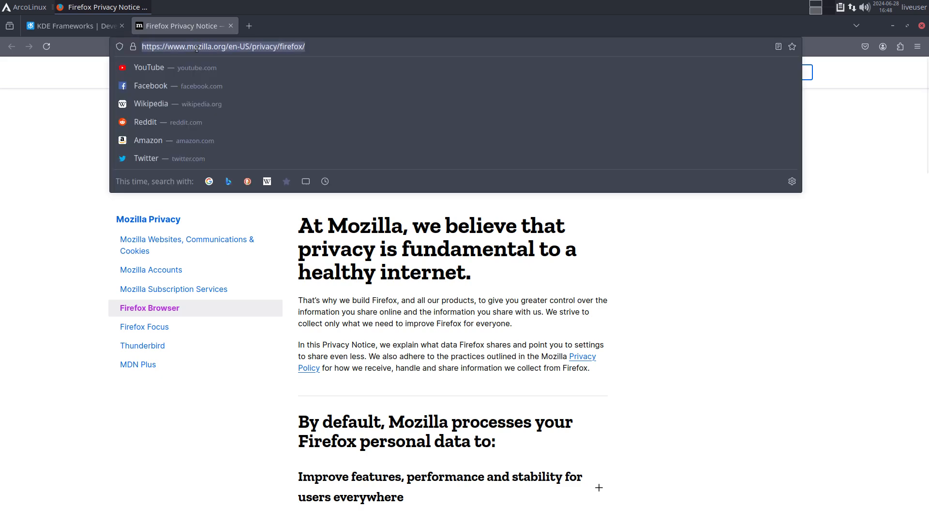
pyautogui.write('ar')
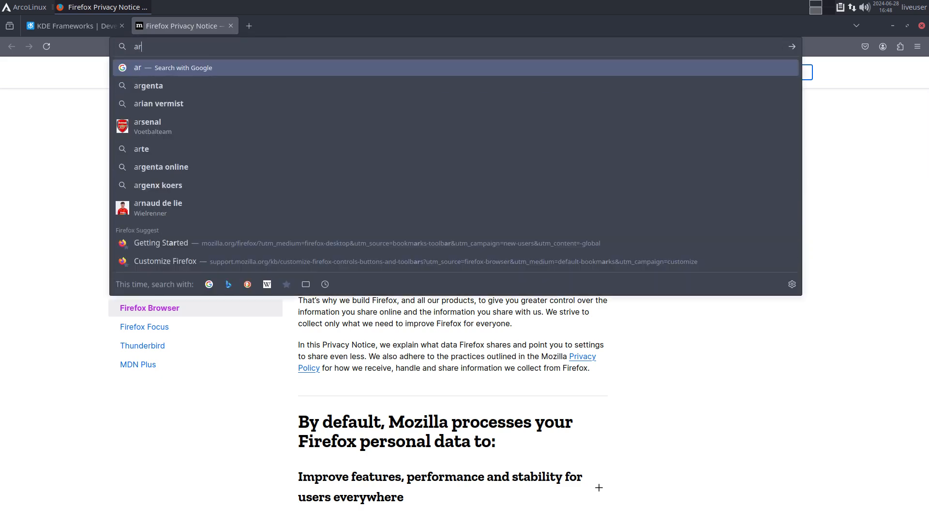
pyautogui.write('ch wiki')
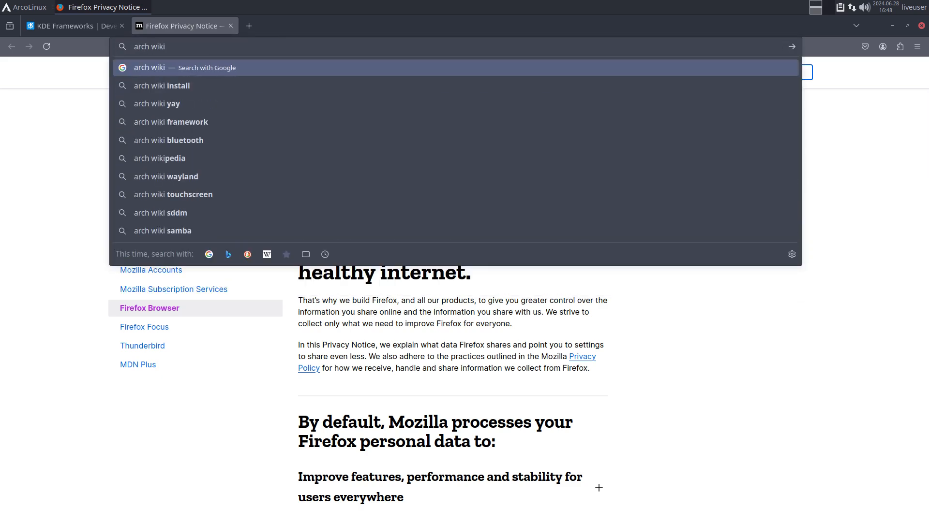
pyautogui.write(' kde')
pyautogui.press('Return')
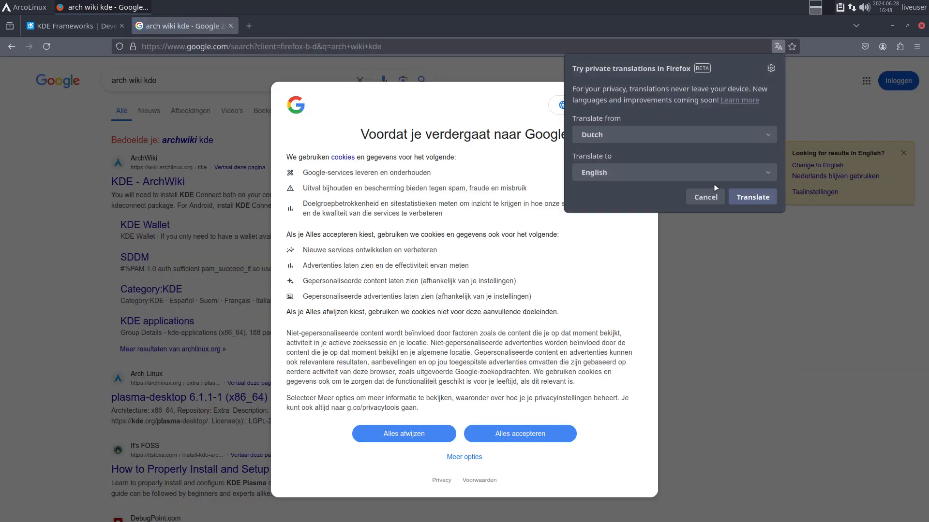
pyautogui.click(708, 197)
pyautogui.click(571, 431)
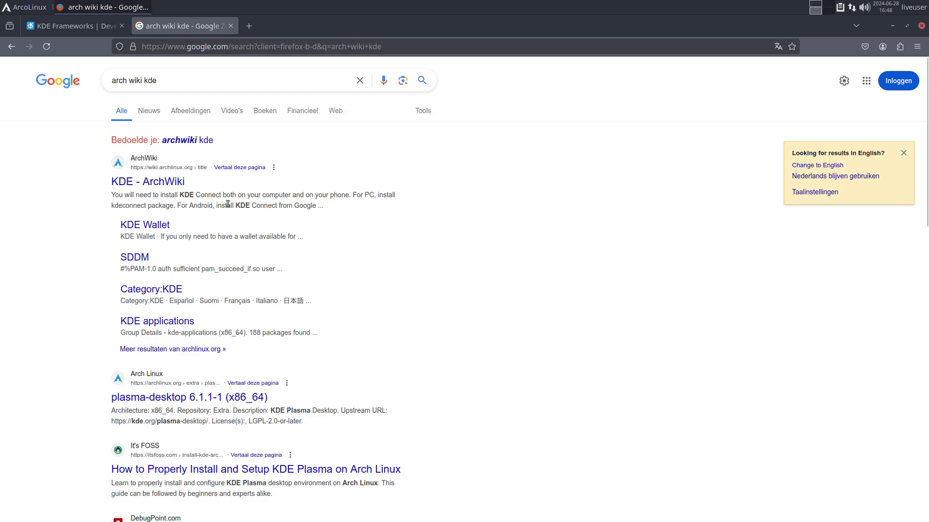
pyautogui.click(155, 184)
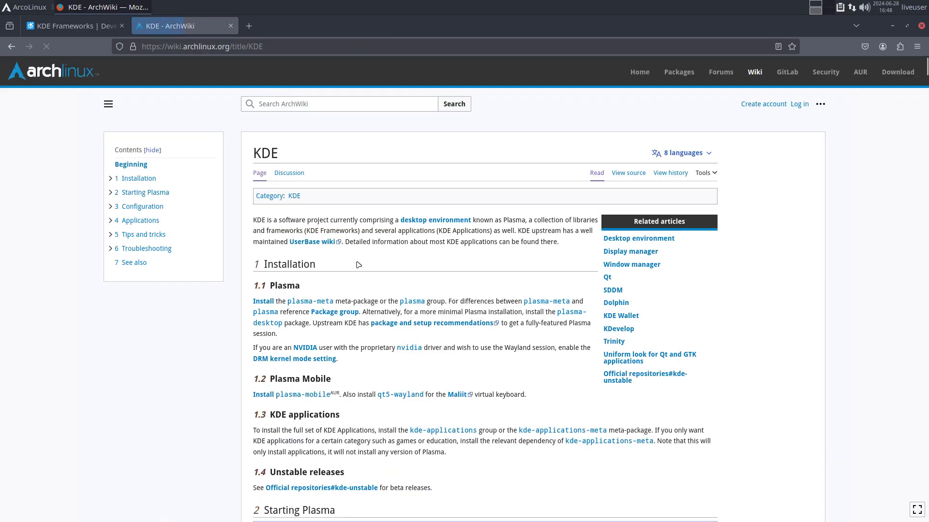
# - Scroll down the ArchWiki KDE article and follow the 'KDE bug tracker and reporter' link to bugs.kde.org
pyautogui.scroll(-20, 360, 266)
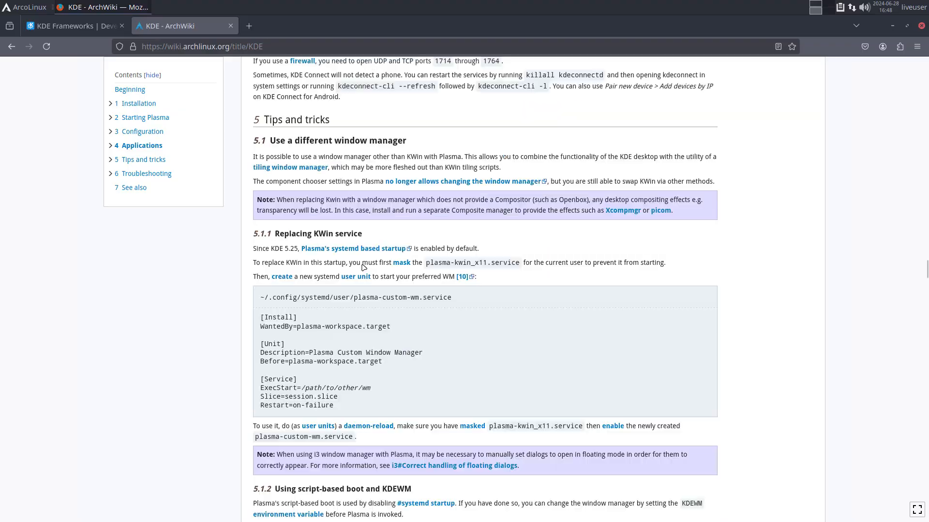
pyautogui.scroll(-20, 364, 267)
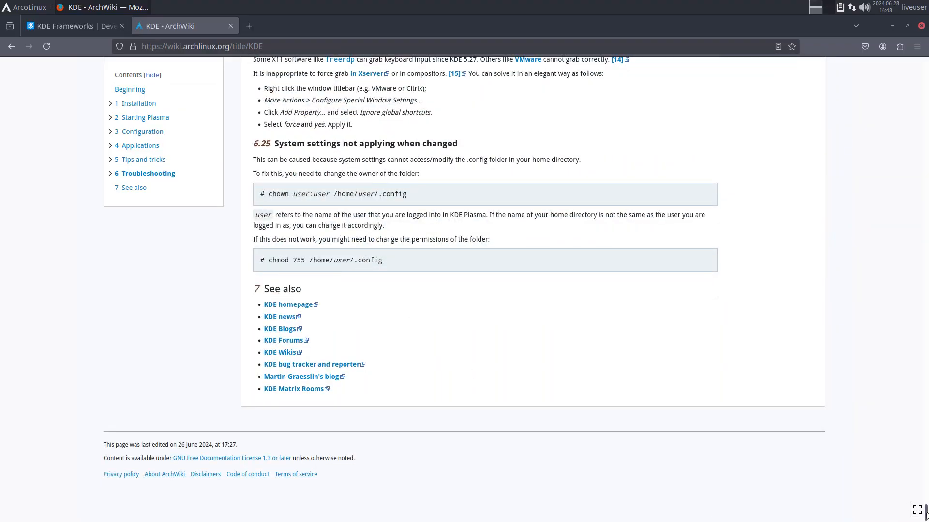
pyautogui.moveTo(925, 512)
pyautogui.mouseDown()
pyautogui.moveTo(919, 63)
pyautogui.moveTo(925, 513)
pyautogui.mouseUp()
pyautogui.click(324, 365)
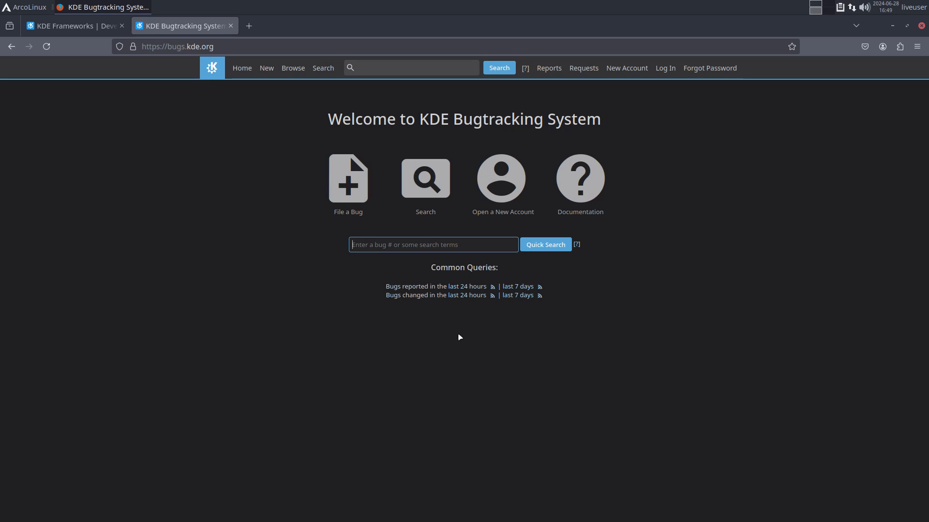
# - List bugs reported in the last 24 hours and find 'arm64' on that page
pyautogui.click(466, 288)
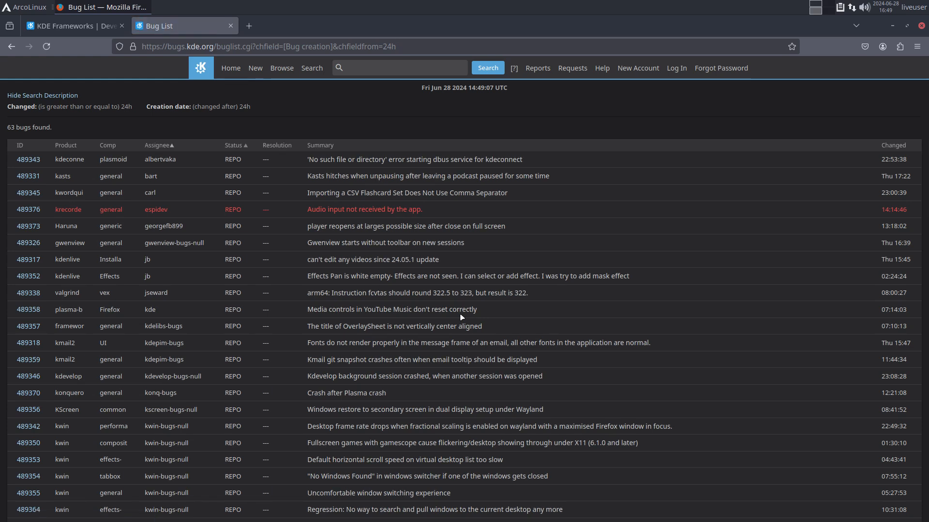
pyautogui.hotkey('ctrl', 'f')
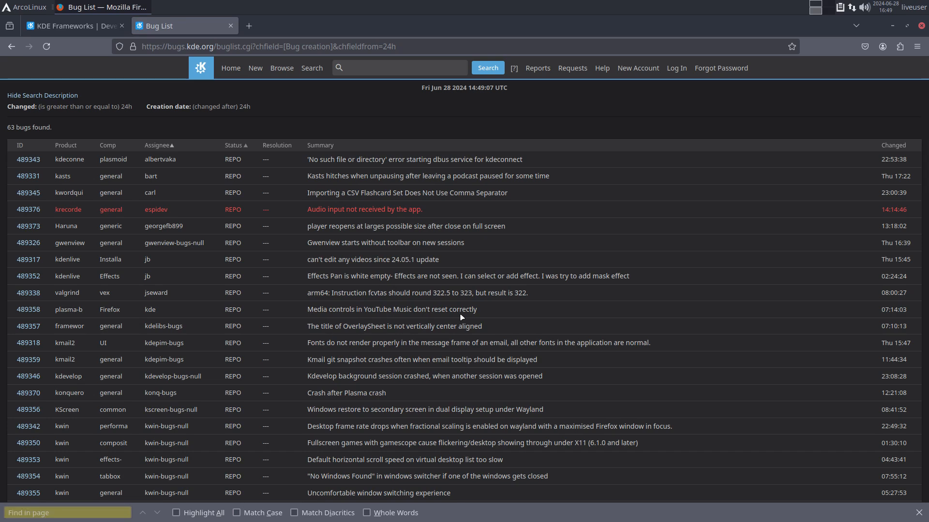
pyautogui.write('arm64')
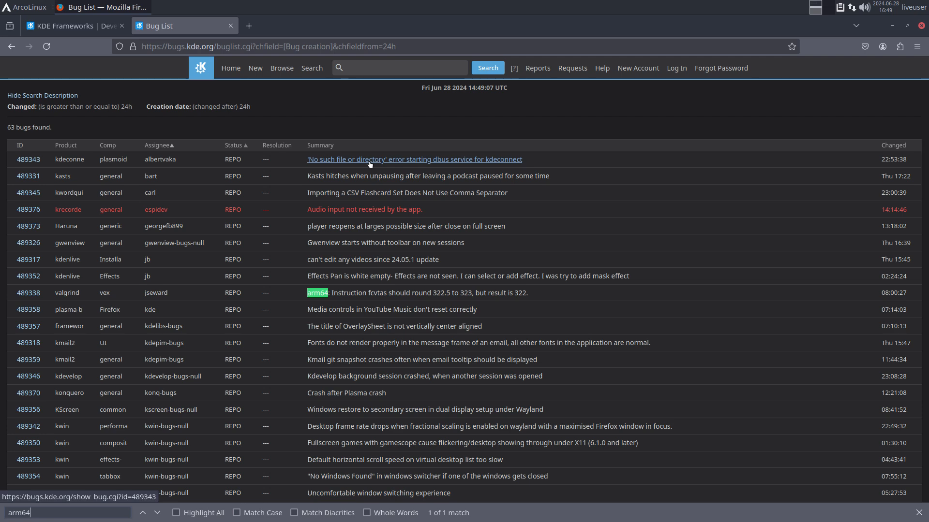
pyautogui.scroll(-5, 365, 208)
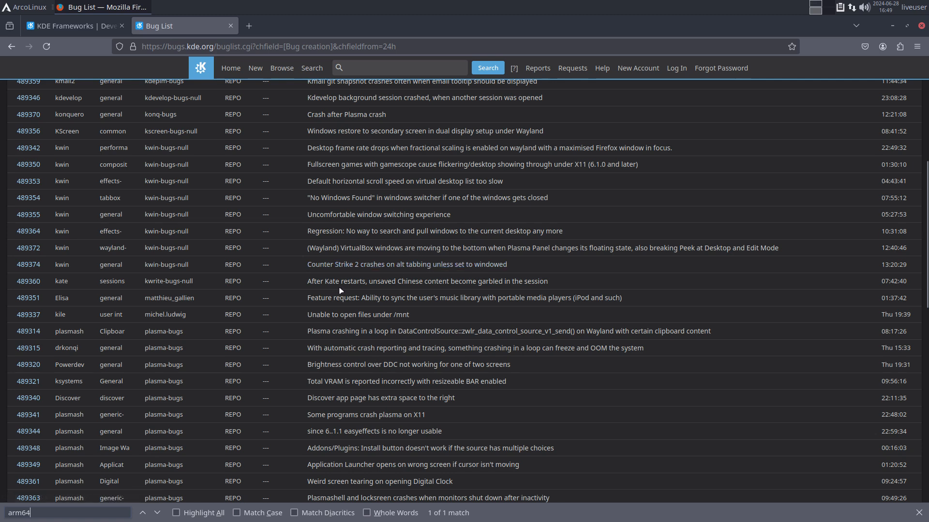
pyautogui.scroll(-3, 343, 295)
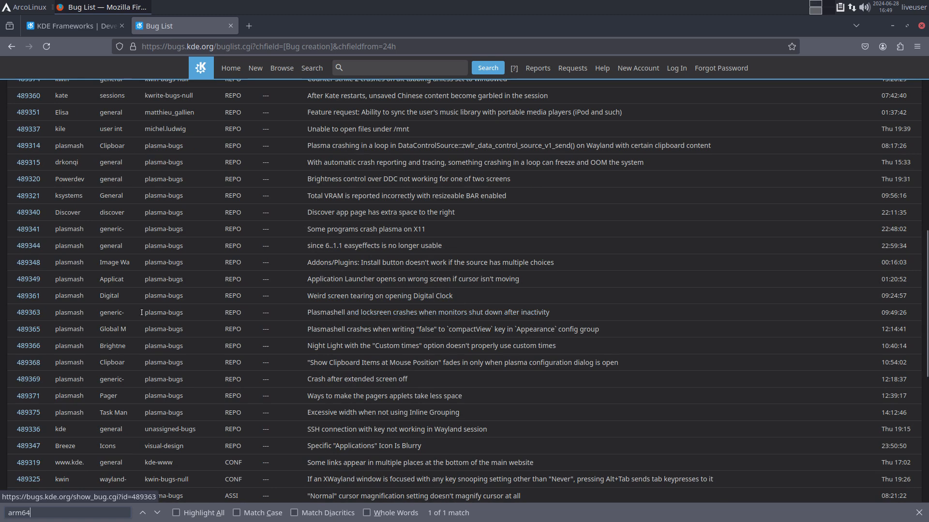
pyautogui.press('Return')
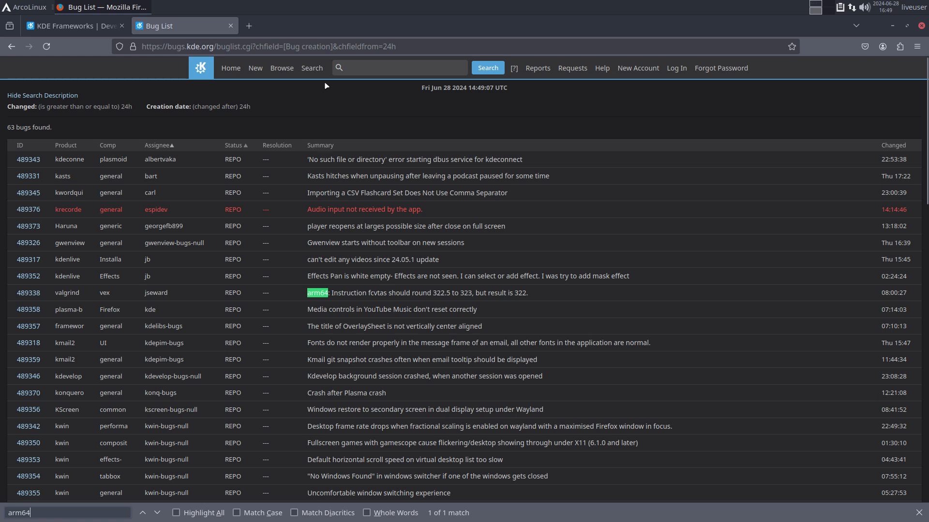
# - Browse bugs by product category, start filing a new bug, and open the Reporting and Charting page
pyautogui.click(282, 68)
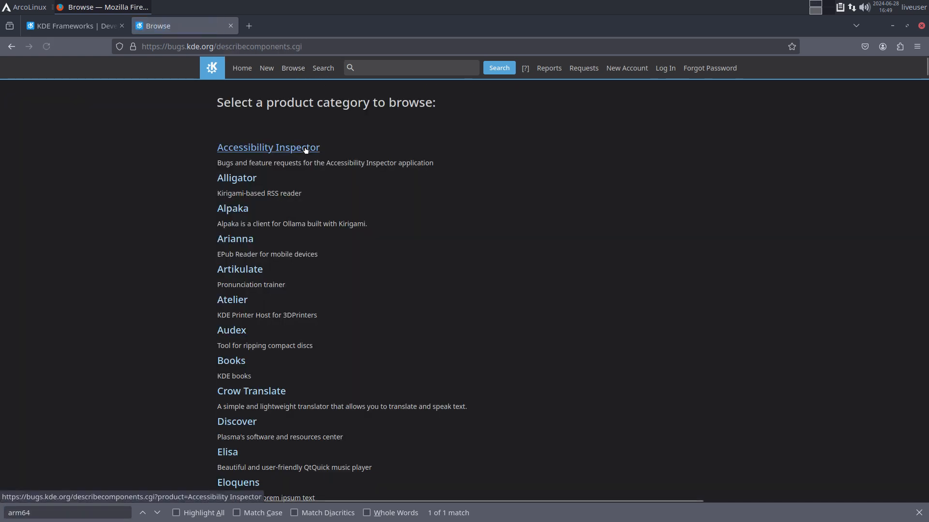
pyautogui.click(267, 68)
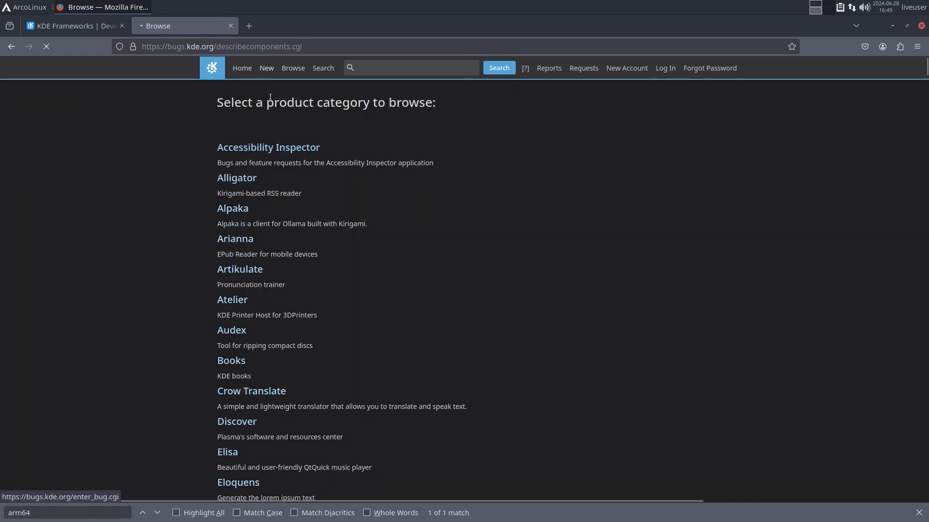
pyautogui.click(166, 43)
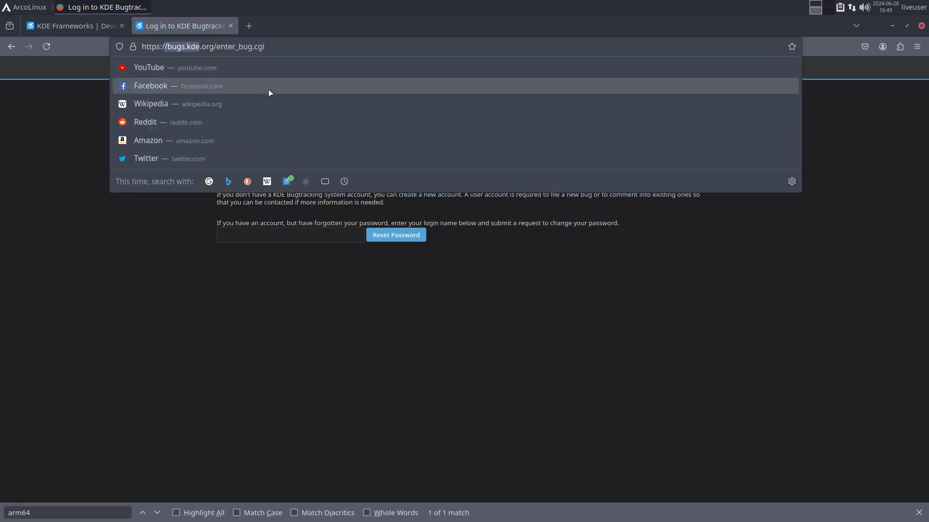
pyautogui.click(349, 162)
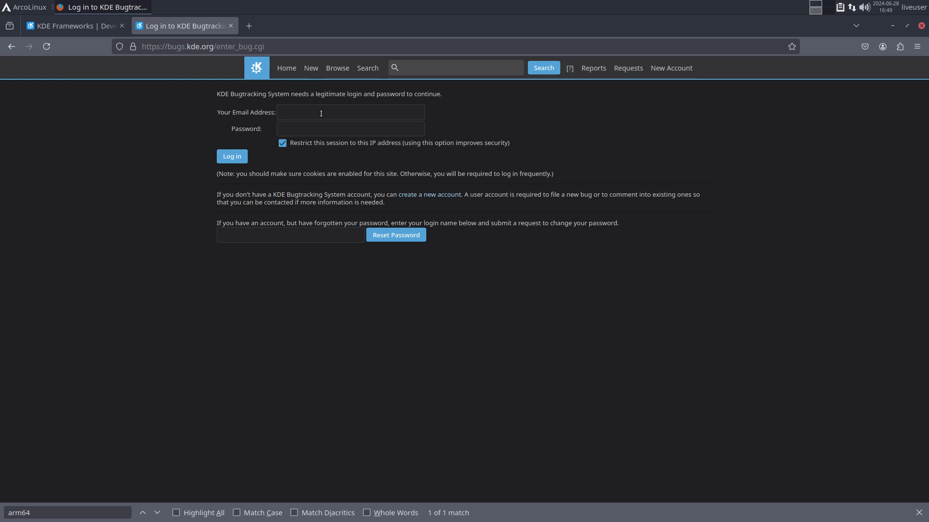
pyautogui.click(593, 68)
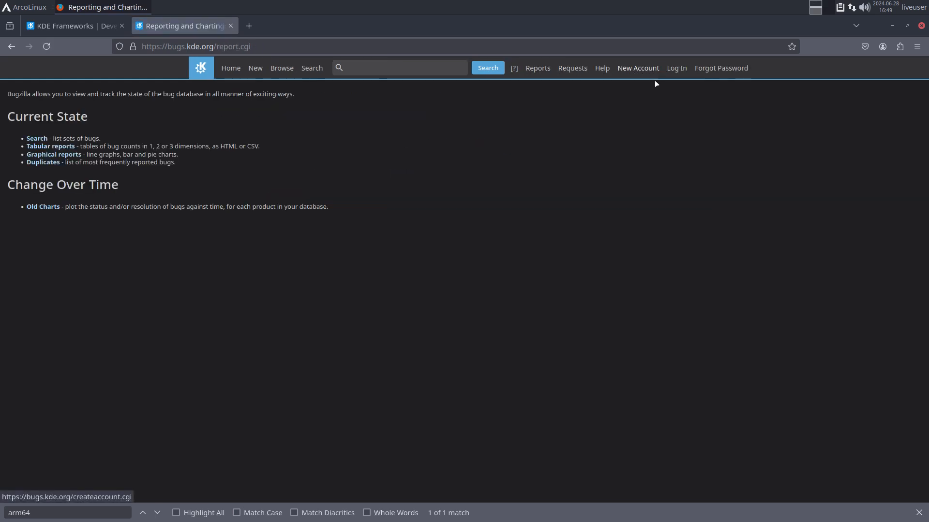
pyautogui.click(97, 26)
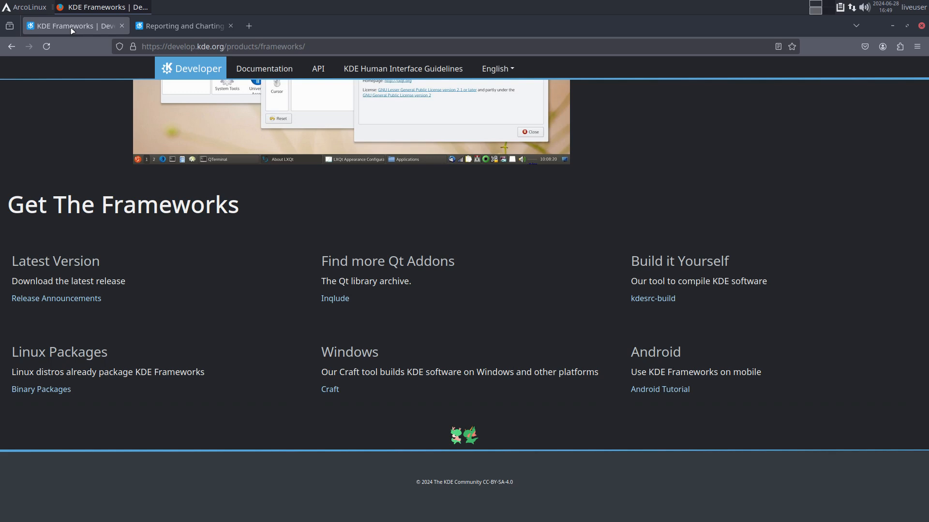
pyautogui.click(181, 27)
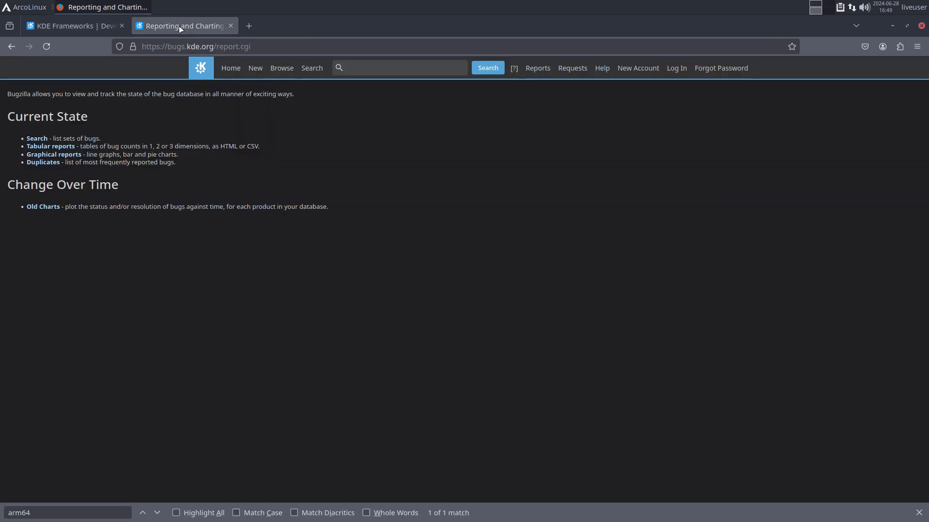
# - Go back five pages through the bug tracker to the ArchWiki KDE article
pyautogui.click(10, 48)
pyautogui.click(8, 48)
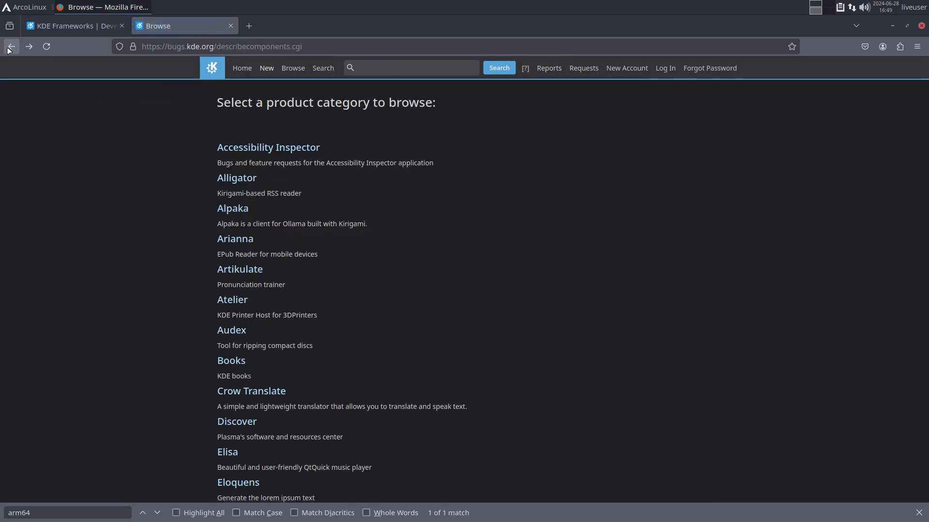
pyautogui.click(8, 48)
pyautogui.click(8, 48)
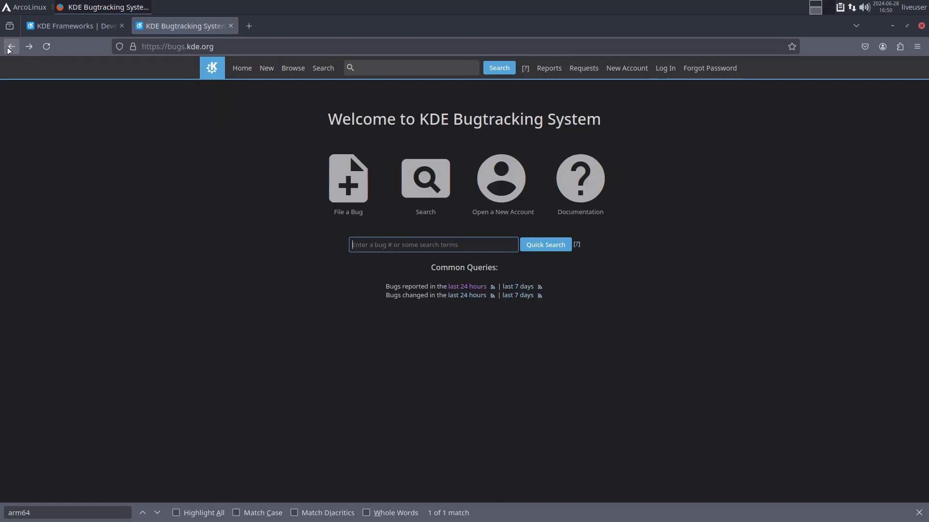
pyautogui.click(9, 48)
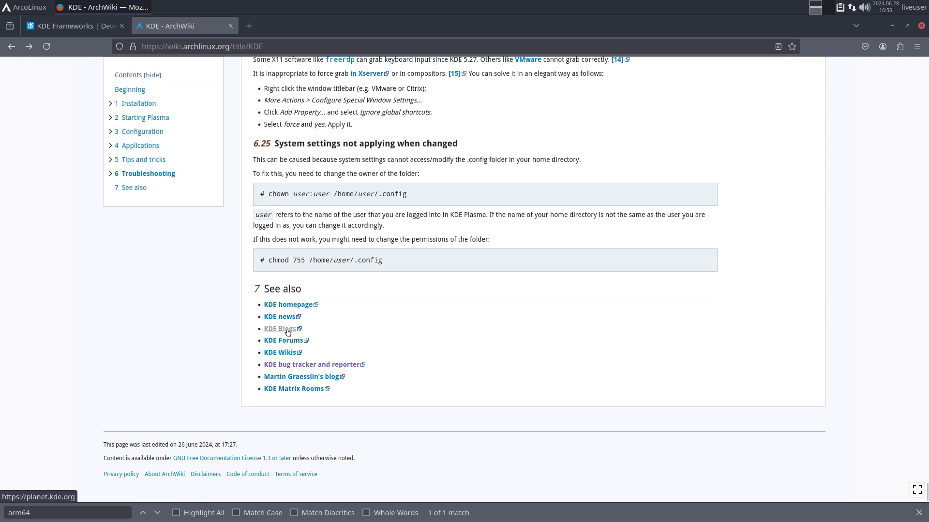
# - Visit the KDE Forums, KDE Wikis and KDE UserBase pages from the ArchWiki links
pyautogui.click(289, 343)
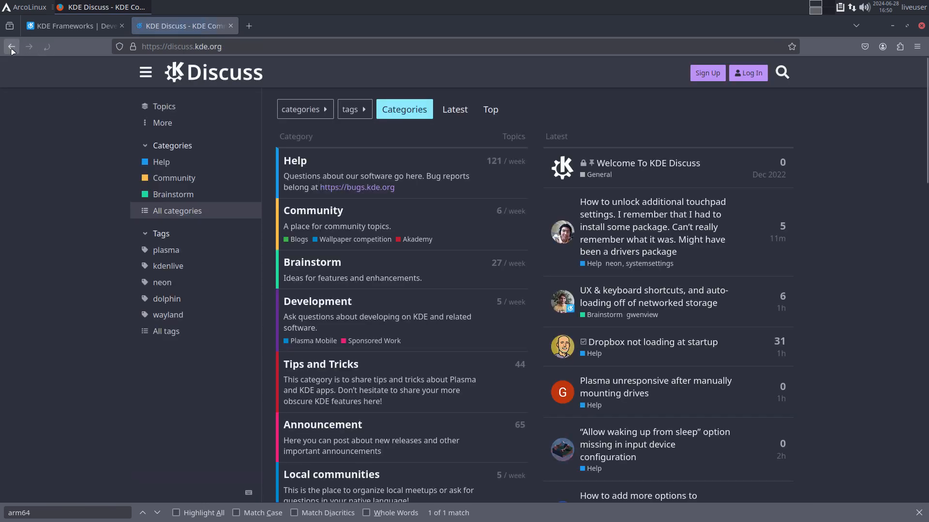
pyautogui.hotkey('alt', 'Left')
pyautogui.click(283, 353)
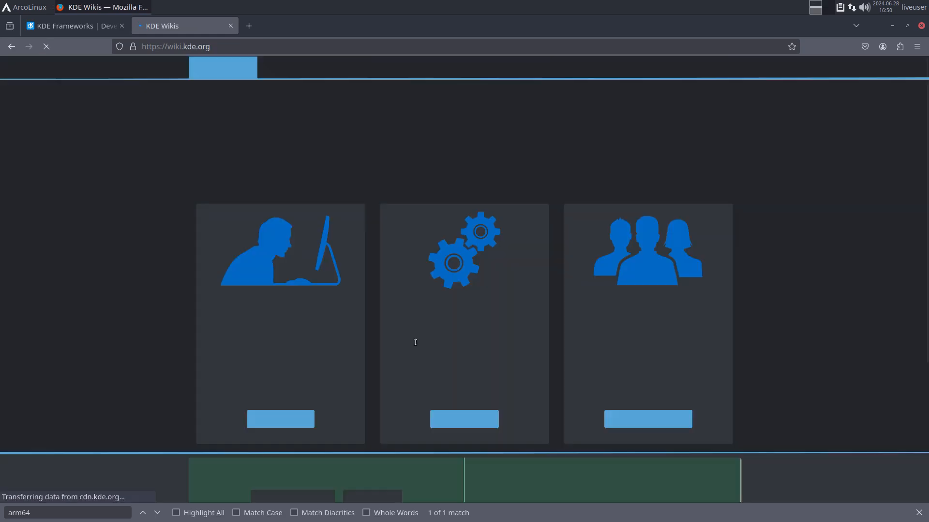
pyautogui.scroll(-4, 427, 343)
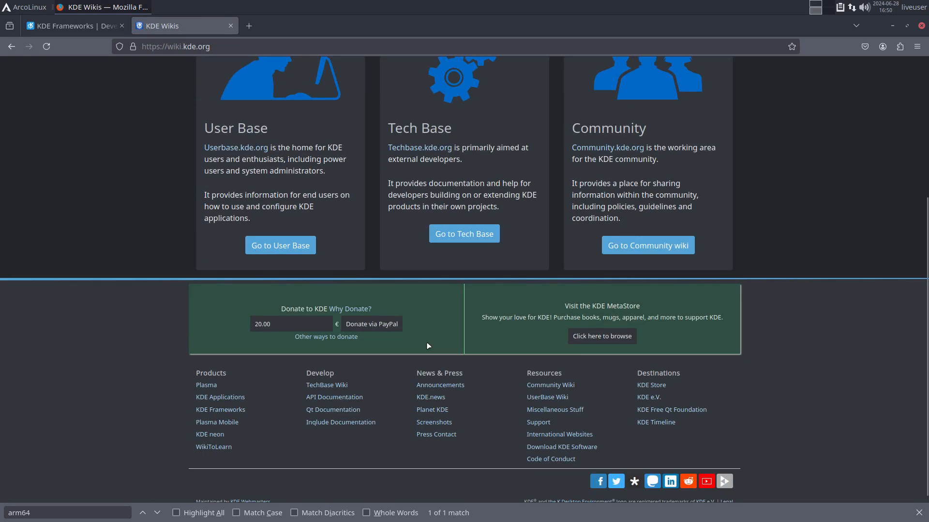
pyautogui.click(295, 244)
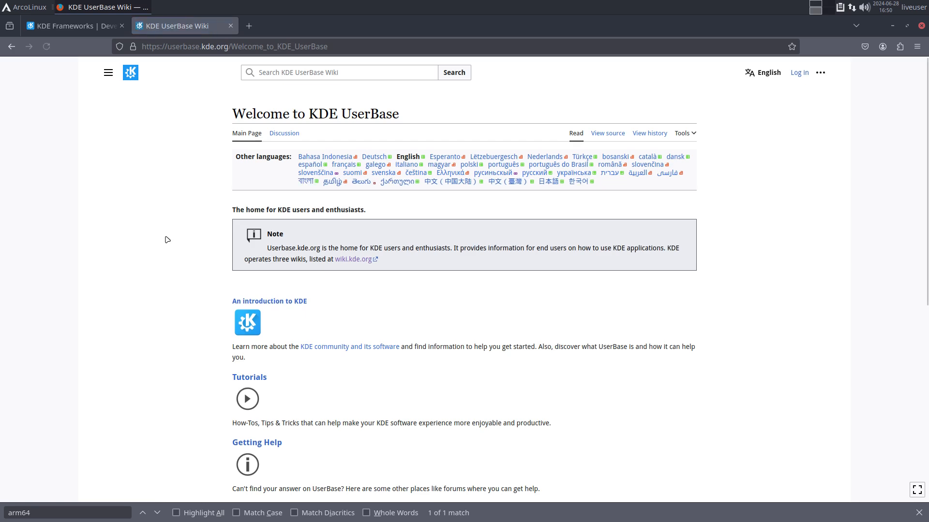
pyautogui.scroll(-6, 167, 240)
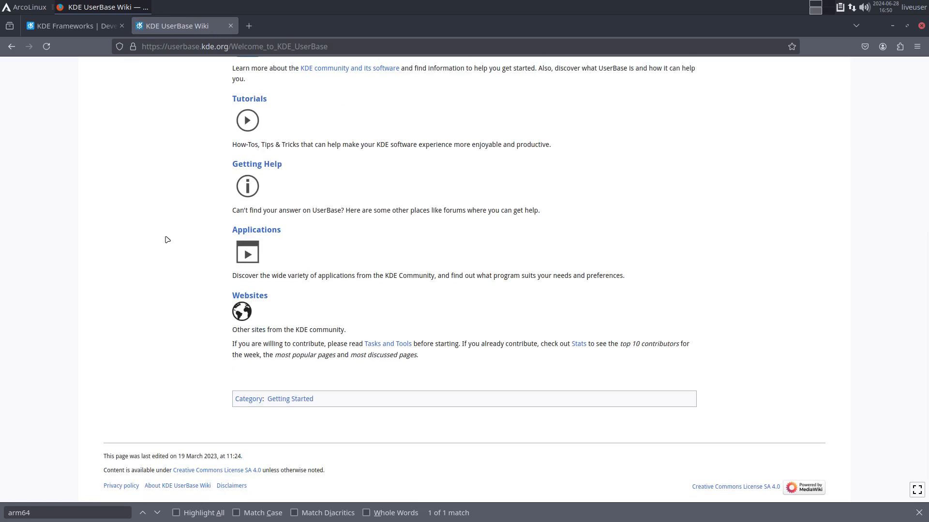
pyautogui.scroll(6, 167, 240)
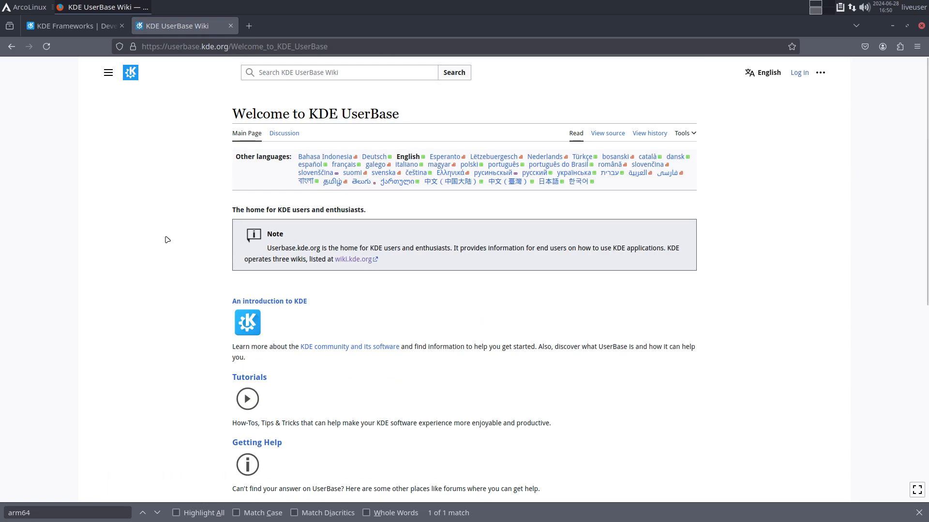
pyautogui.click(11, 47)
# - Glance at the KDE Frameworks tab, return to ArchWiki, and open the KDE Matrix Rooms wiki page
pyautogui.click(44, 27)
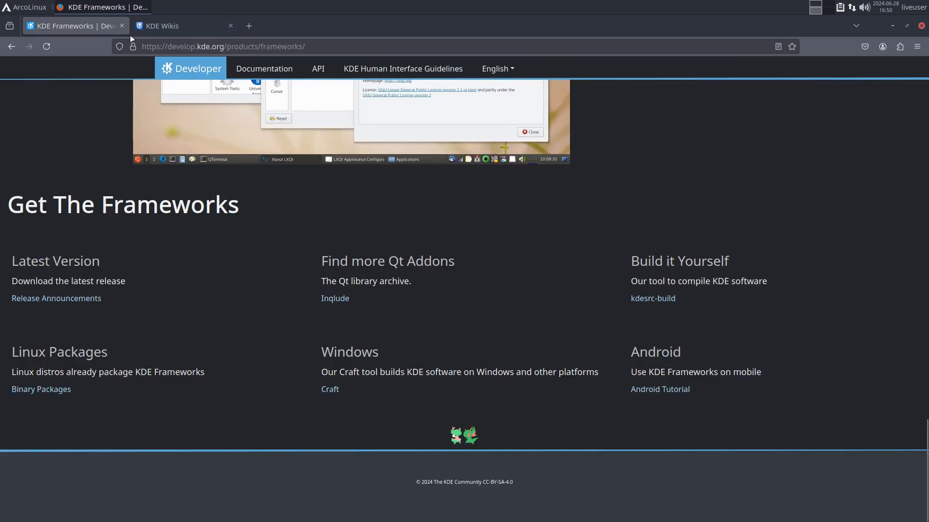
pyautogui.click(145, 27)
pyautogui.click(12, 47)
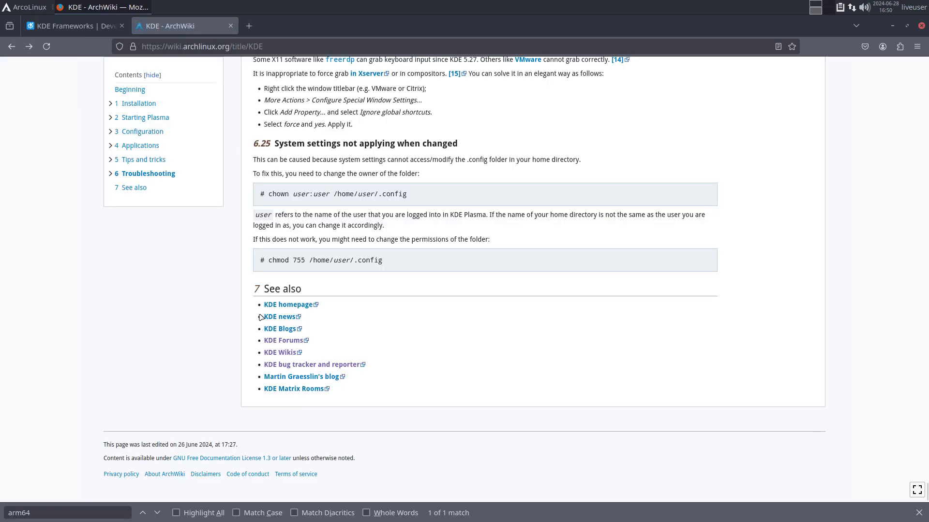
pyautogui.click(307, 389)
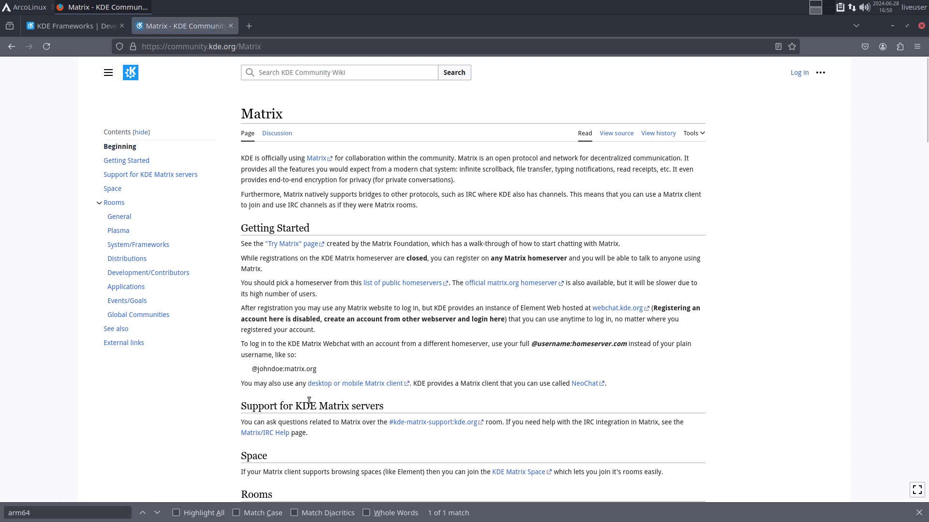
# - Read down the KDE Matrix rooms tables, then return to the installer workspace showing 55% progress
pyautogui.scroll(-7, 309, 400)
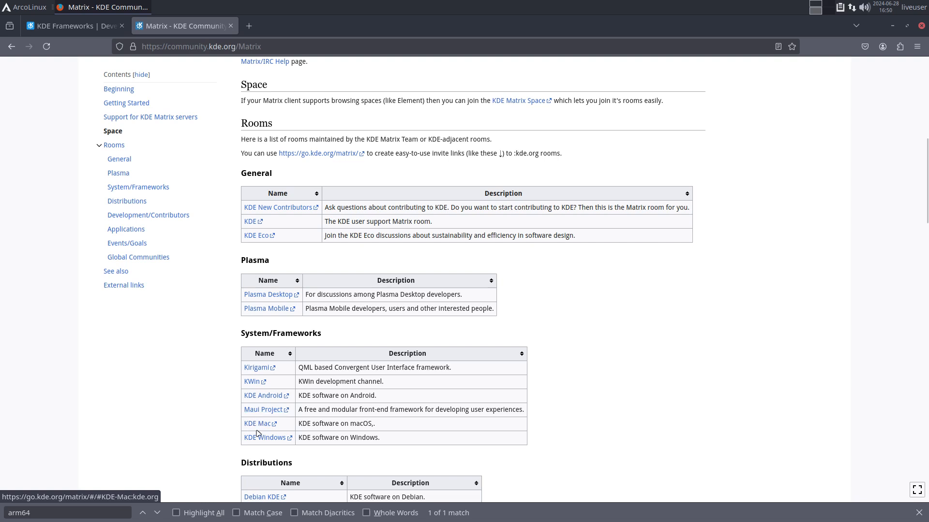
pyautogui.scroll(-5, 196, 449)
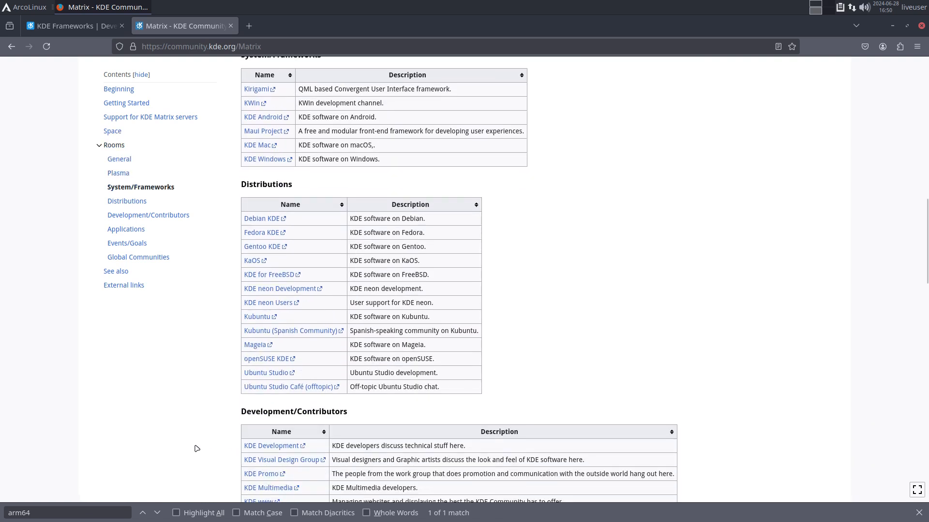
pyautogui.scroll(-2, 196, 448)
pyautogui.scroll(-4, 196, 448)
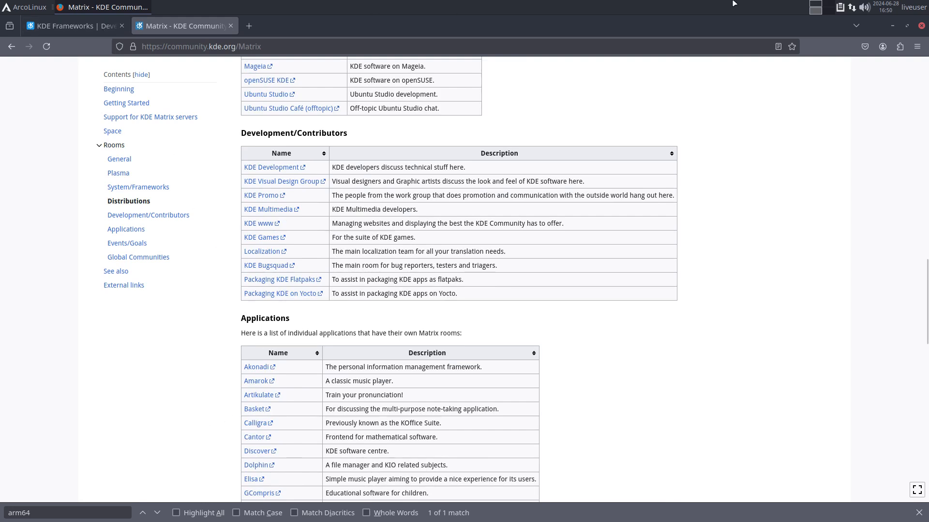
pyautogui.click(823, 11)
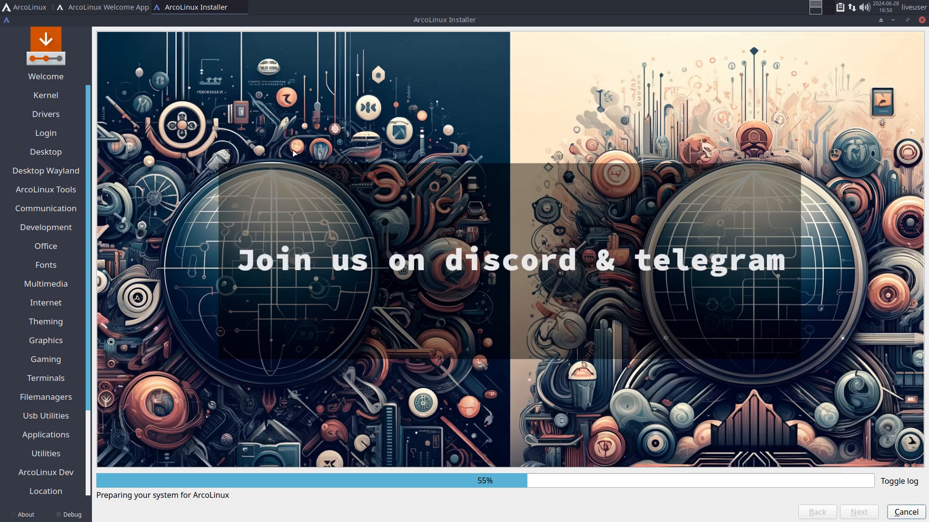
# - Show the installation log, highlight the end of the nvidia removal line, hide the log, then show it again
pyautogui.click(890, 481)
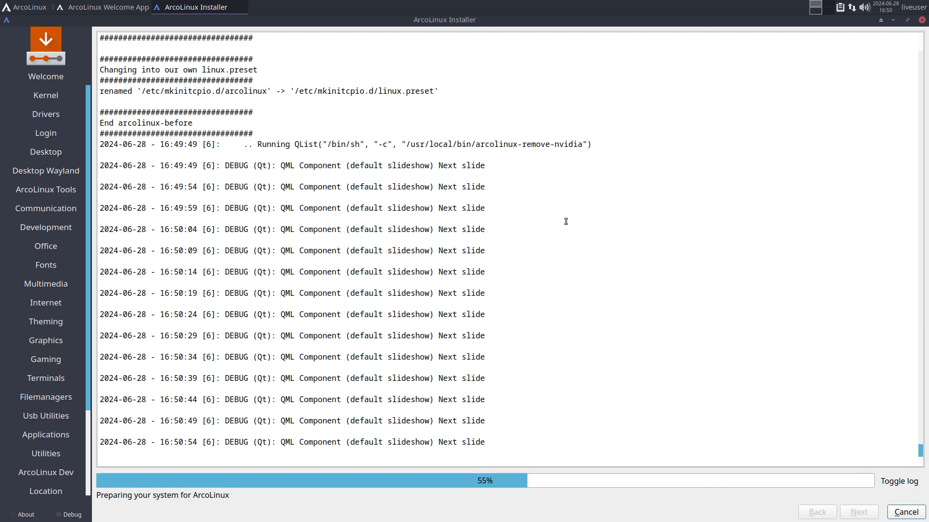
pyautogui.moveTo(597, 151)
pyautogui.mouseDown()
pyautogui.moveTo(585, 144)
pyautogui.moveTo(608, 148)
pyautogui.mouseUp()
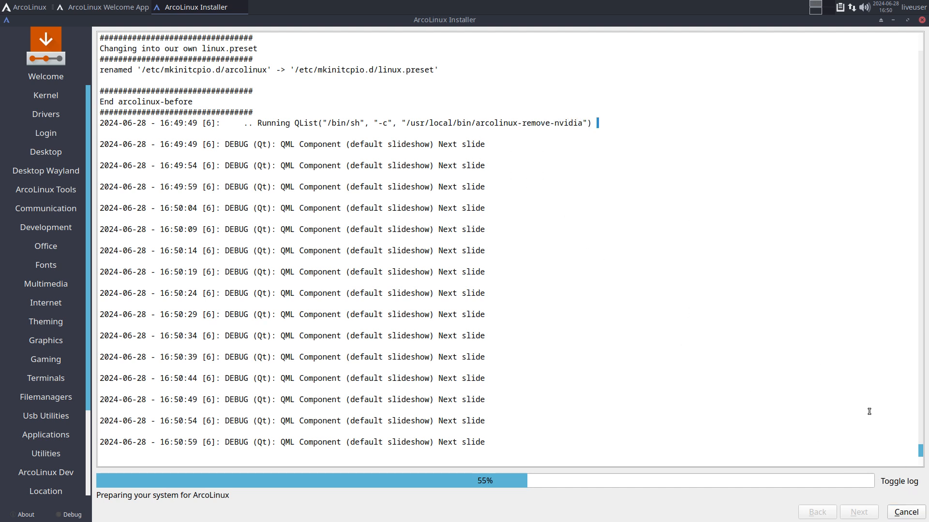
pyautogui.click(903, 482)
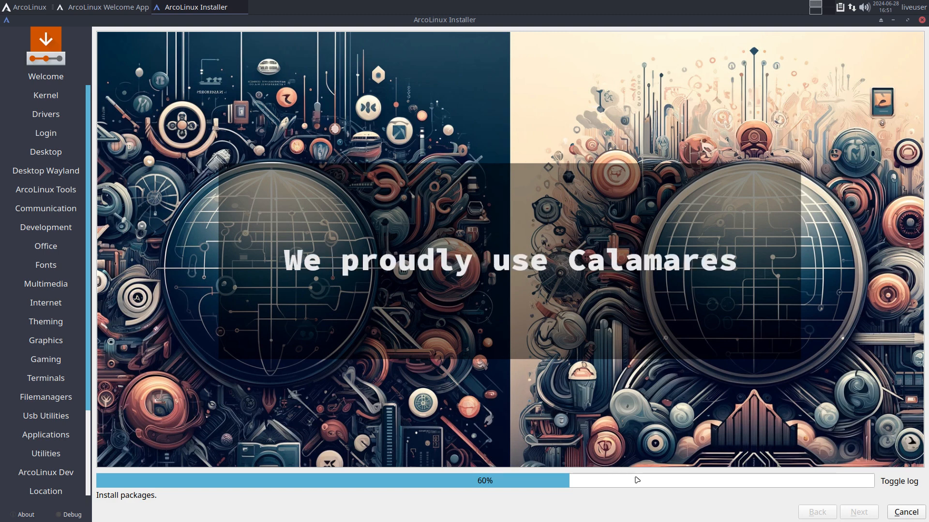
pyautogui.click(881, 481)
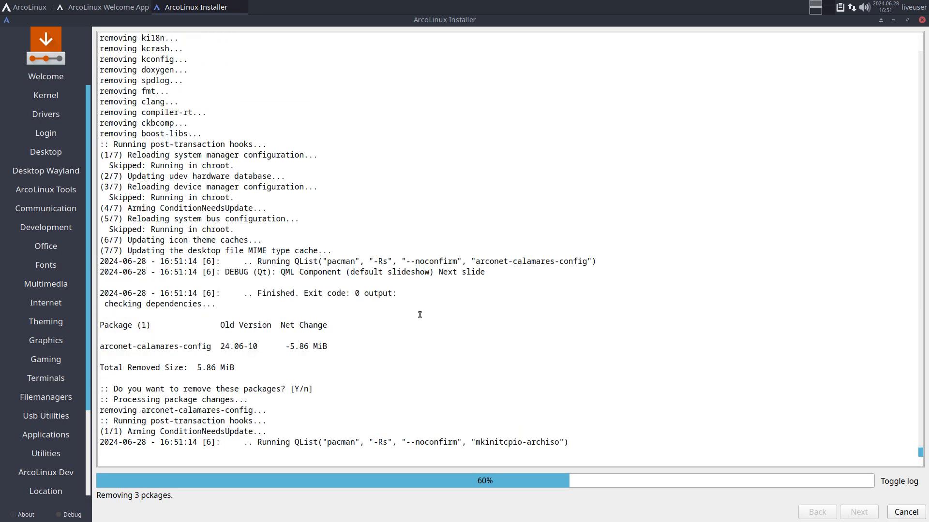
pyautogui.moveTo(380, 259); pyautogui.dragTo(591, 262)
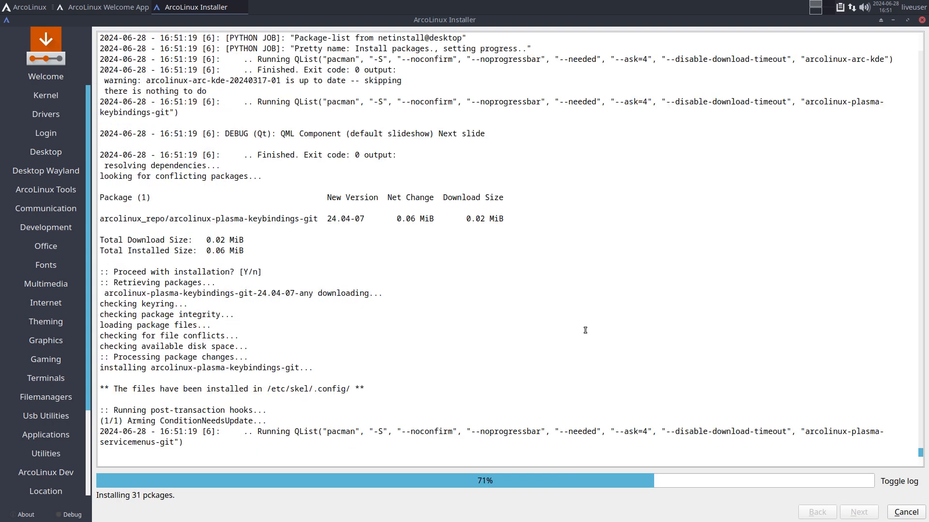
pyautogui.scroll(1, 301, 256)
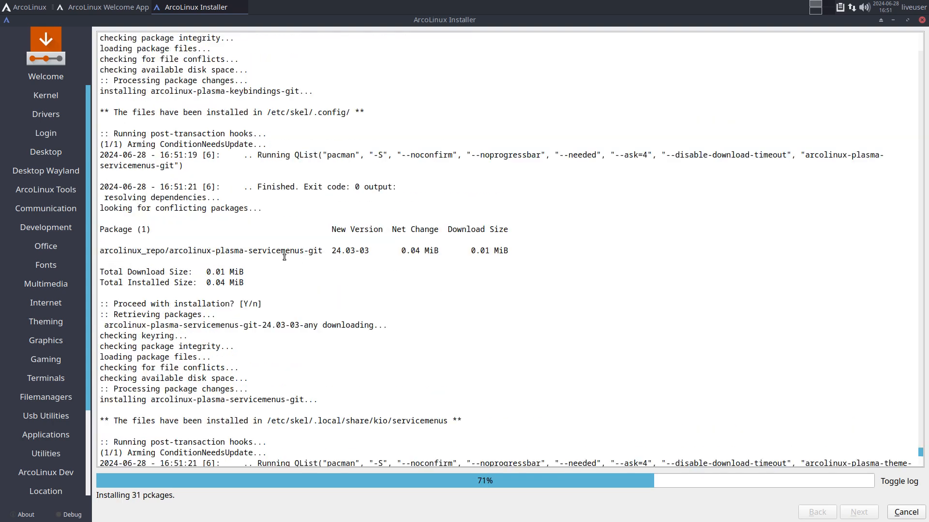
pyautogui.moveTo(170, 251); pyautogui.dragTo(323, 251)
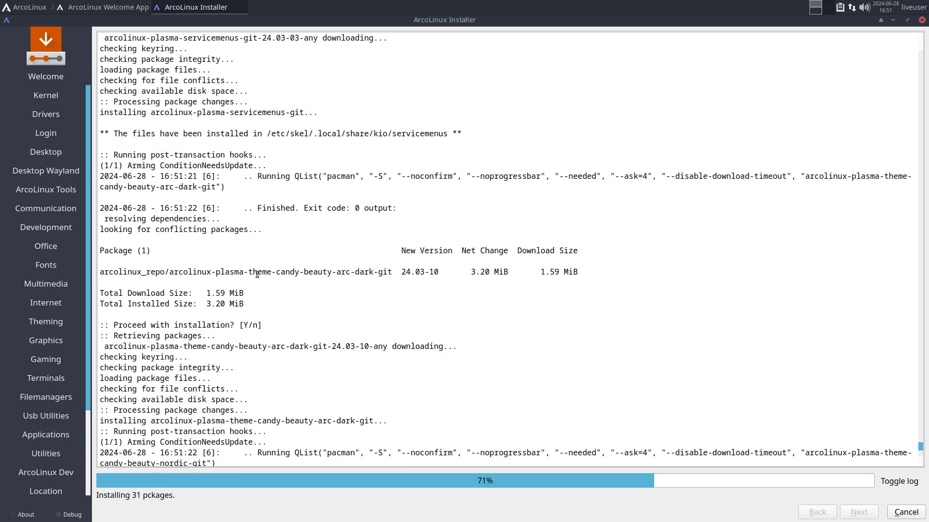
pyautogui.moveTo(244, 272); pyautogui.dragTo(347, 272)
pyautogui.moveTo(247, 347); pyautogui.dragTo(364, 357)
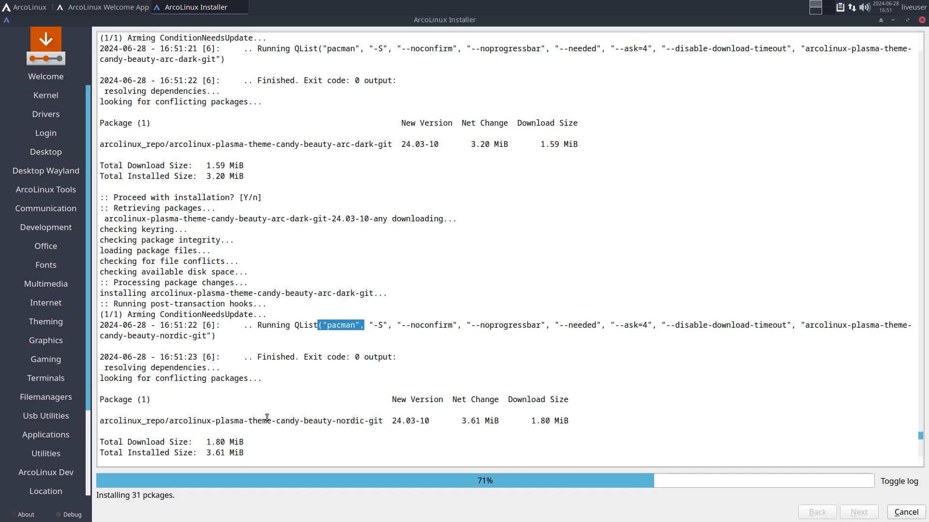
pyautogui.moveTo(267, 421); pyautogui.dragTo(392, 416)
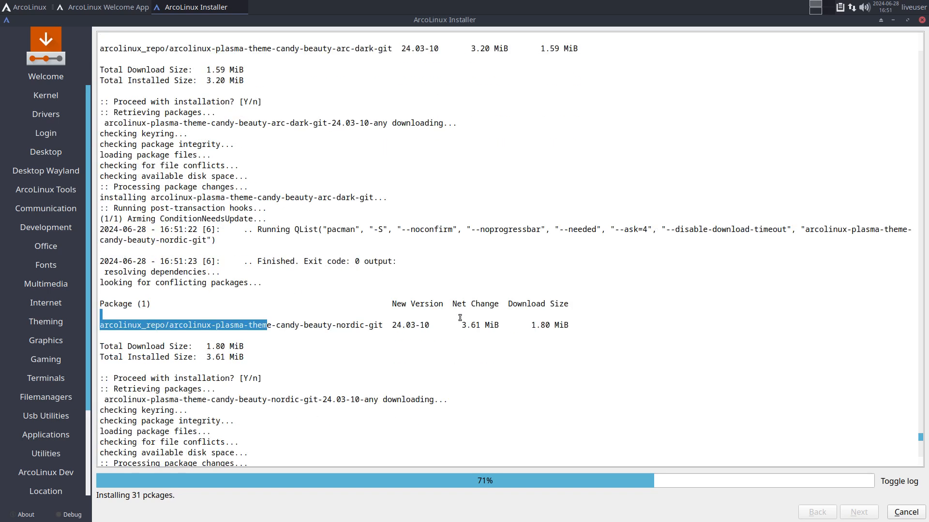
pyautogui.moveTo(461, 323); pyautogui.dragTo(508, 325)
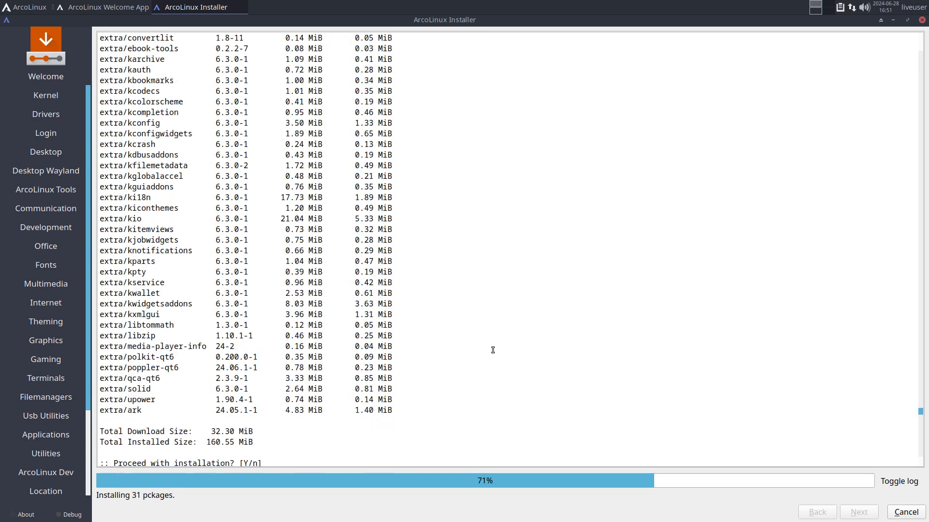
pyautogui.moveTo(258, 430); pyautogui.dragTo(207, 430)
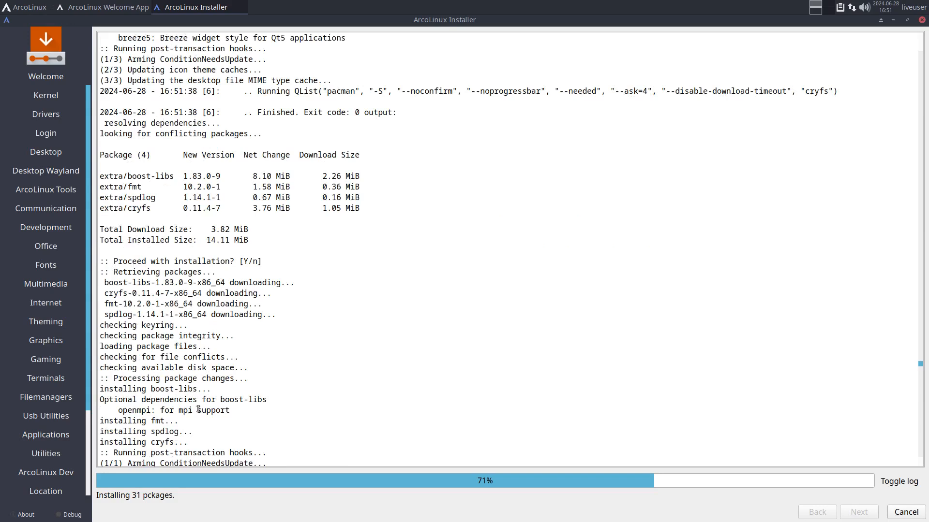
pyautogui.doubleClick(142, 210)
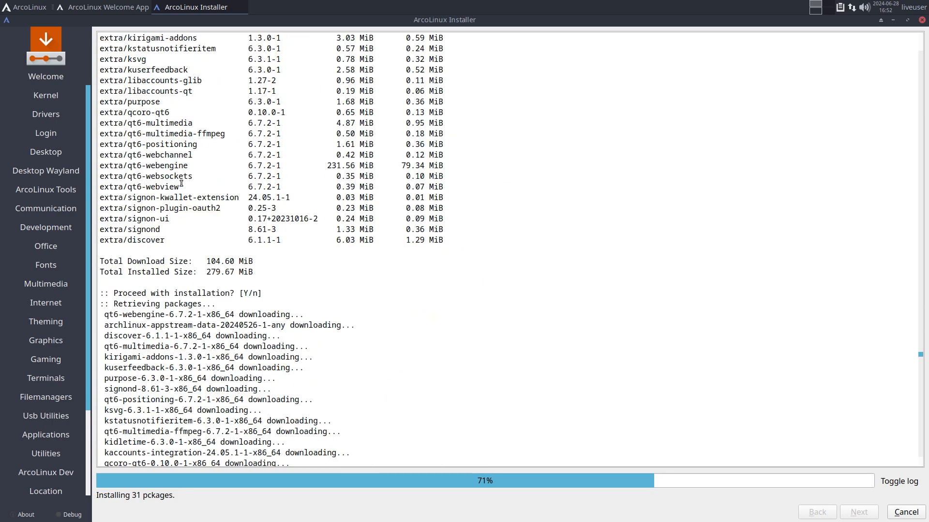
pyautogui.moveTo(163, 188); pyautogui.dragTo(100, 123)
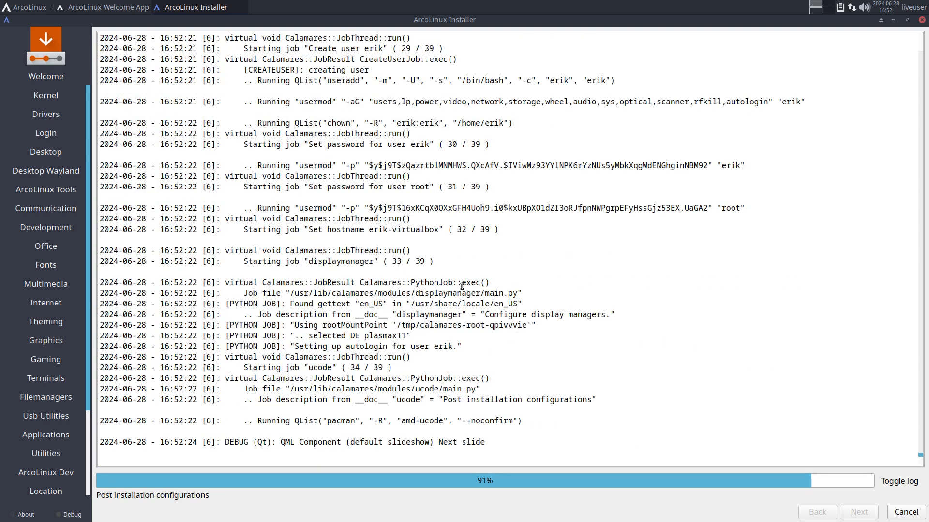
pyautogui.moveTo(397, 421); pyautogui.dragTo(549, 420)
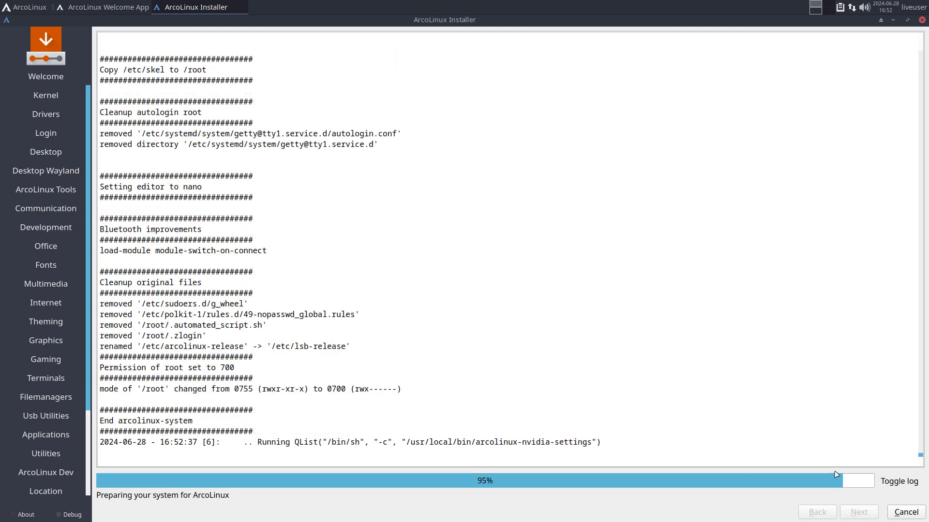
# - Hide the log and, once 'All done' appears, finish the installer with Restart now checked
pyautogui.click(901, 483)
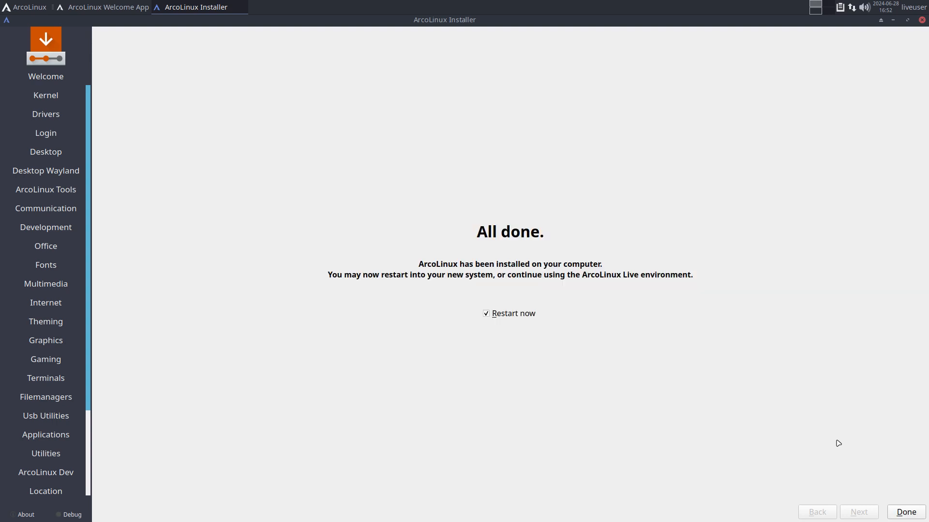
pyautogui.click(905, 512)
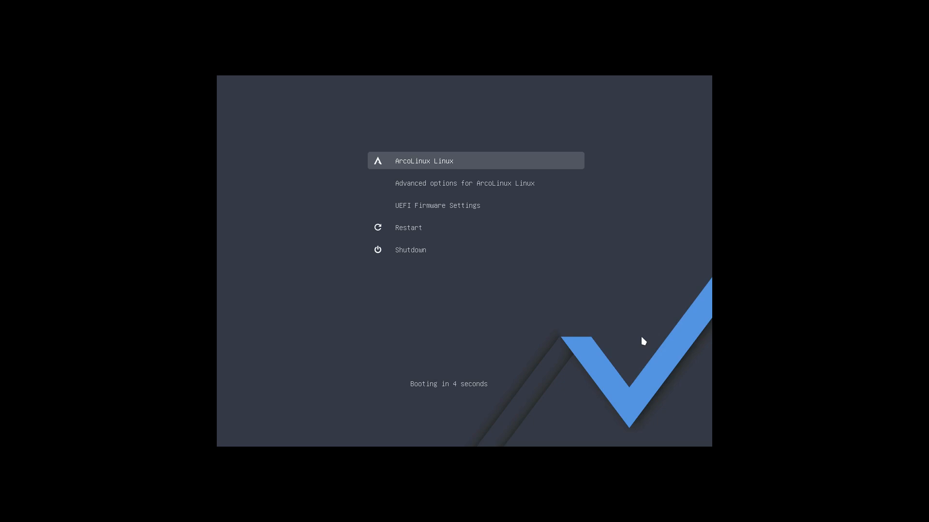
# - Boot ArcoLinux Linux from the boot menu and close the ArcoLinux Welcome App and Welcome Center
pyautogui.press('Return')
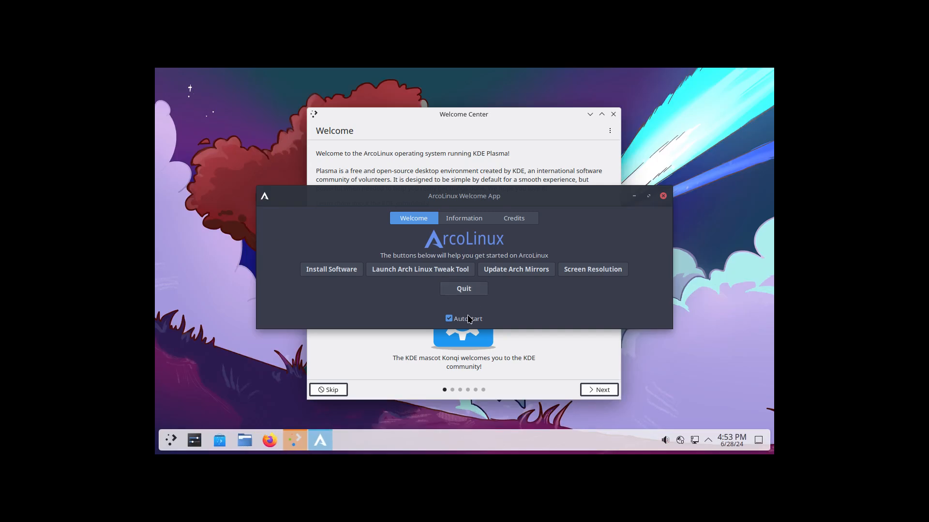
pyautogui.click(465, 290)
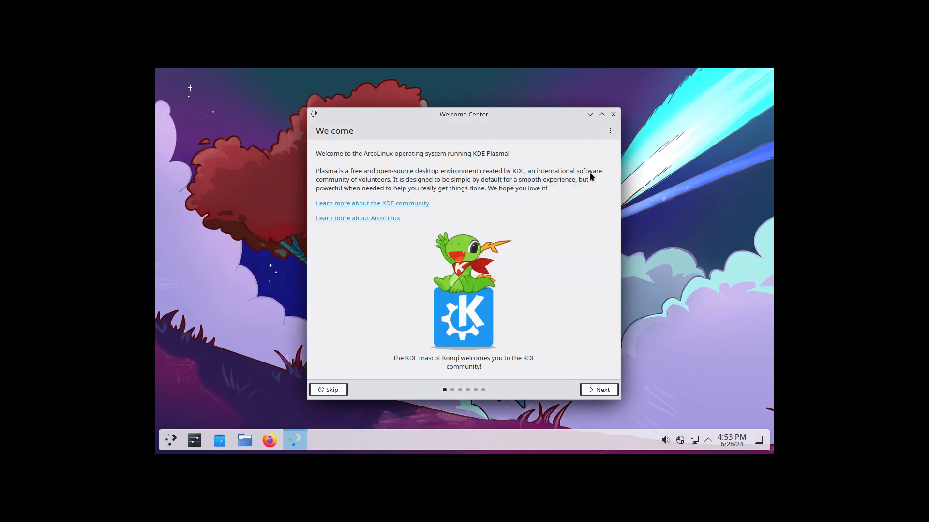
pyautogui.click(611, 115)
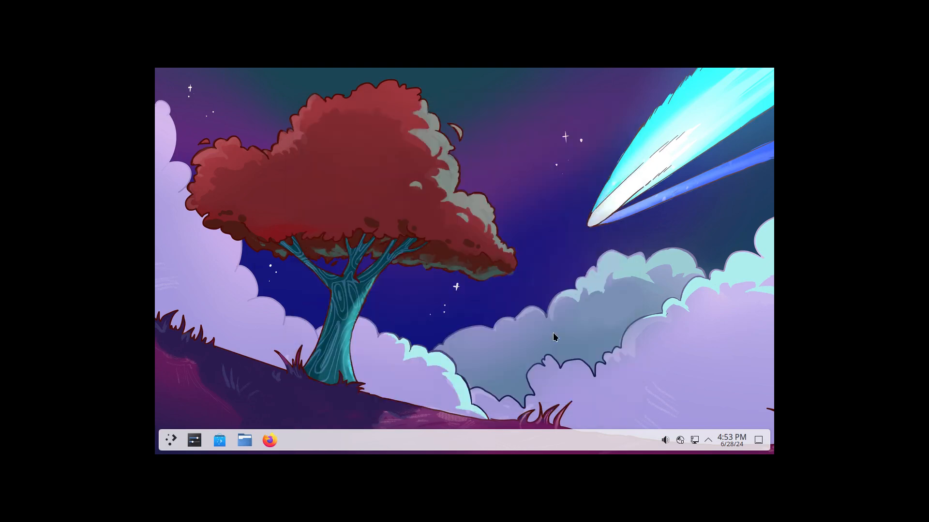
# - Set Display & Monitor resolution to 1920x1080 (16:9), apply and keep it, then close System Settings
pyautogui.click(193, 441)
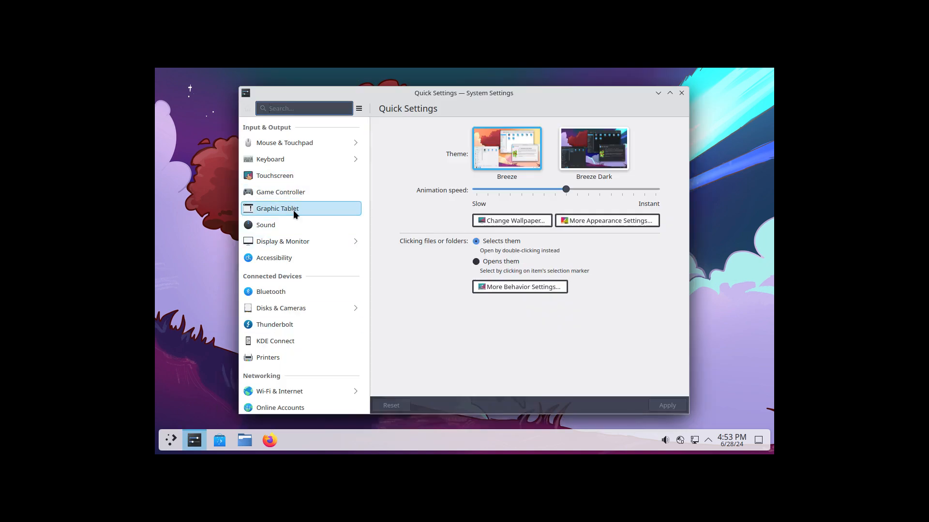
pyautogui.click(295, 241)
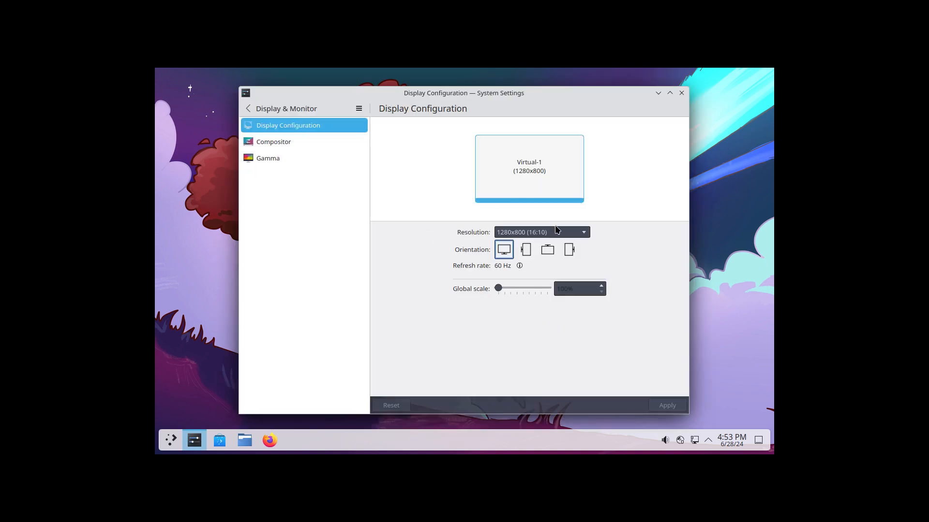
pyautogui.click(571, 232)
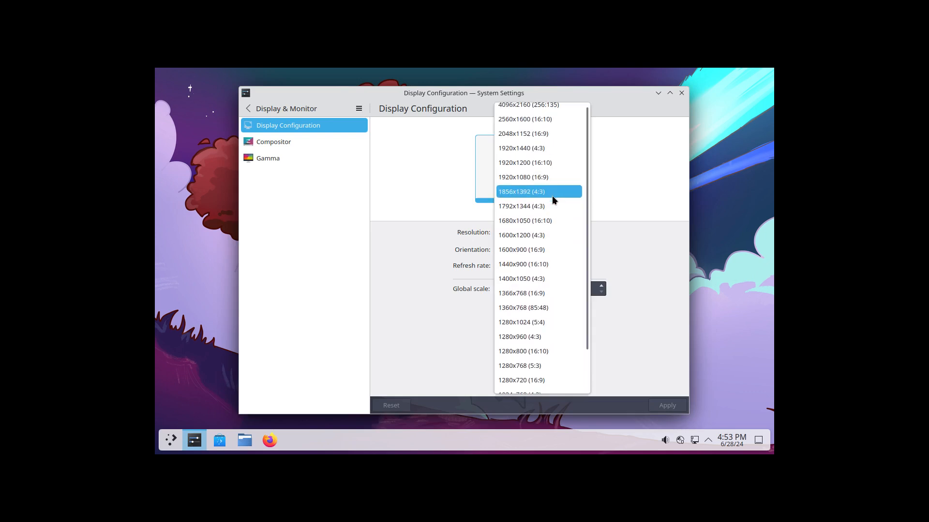
pyautogui.scroll(2, 553, 198)
pyautogui.click(546, 183)
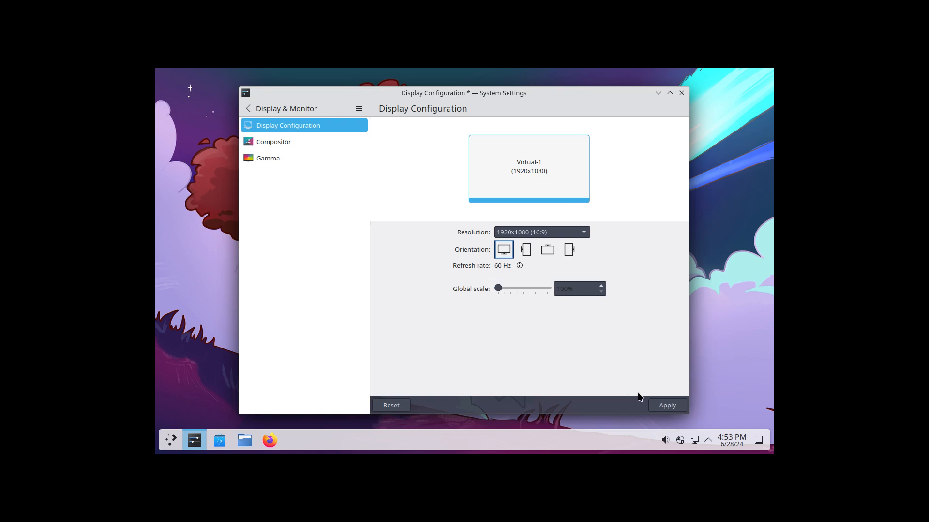
pyautogui.click(667, 405)
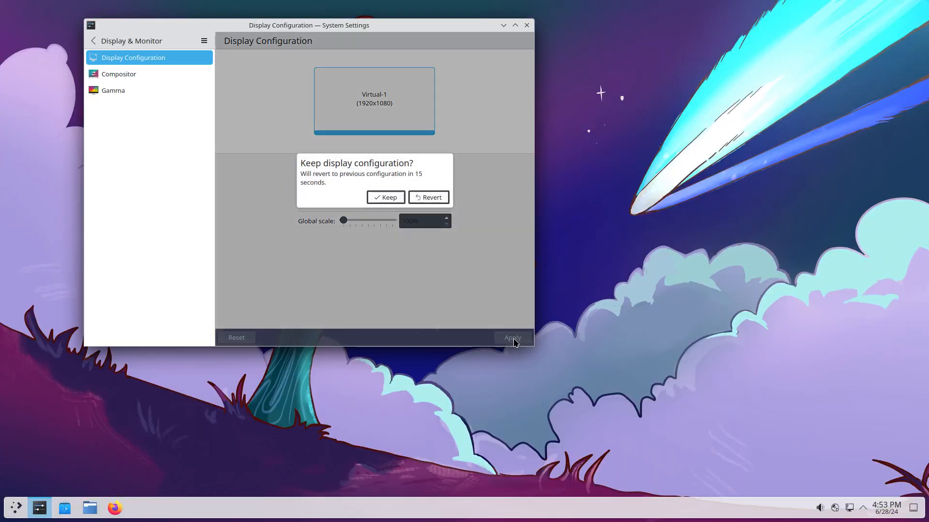
pyautogui.click(382, 198)
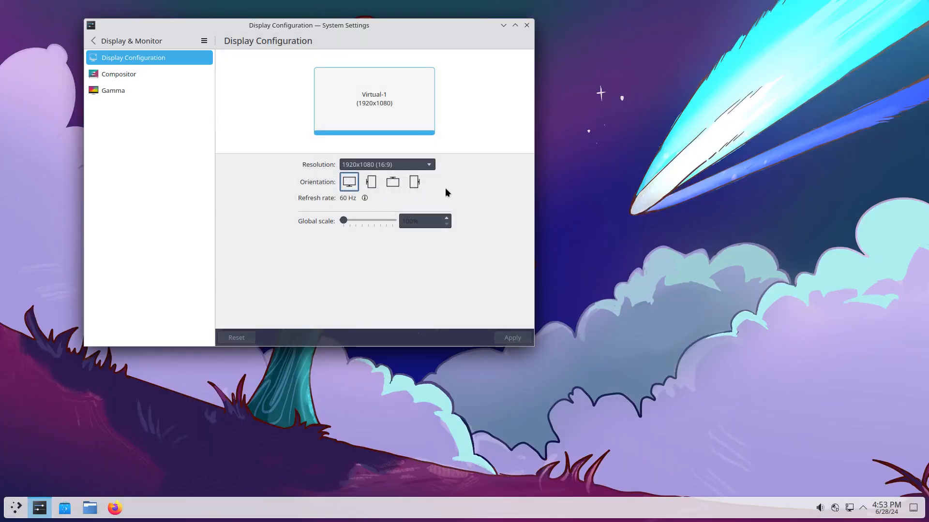
pyautogui.click(526, 26)
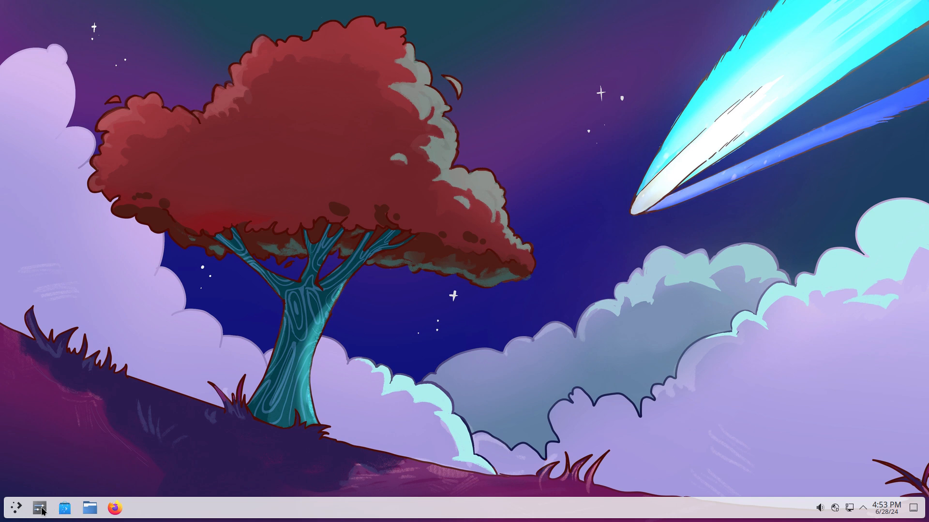
# - Apply the Surfn Arc Dark global theme in System Settings and close the window
pyautogui.click(15, 508)
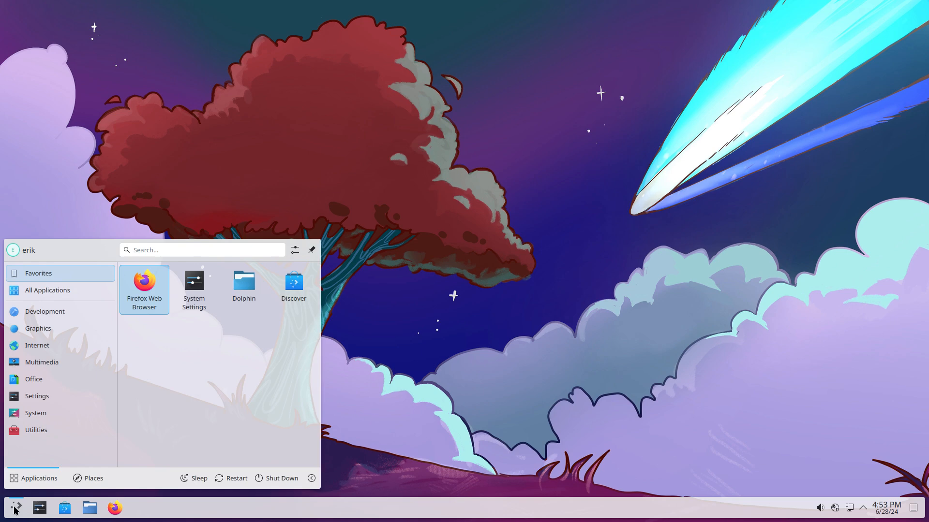
pyautogui.click(194, 284)
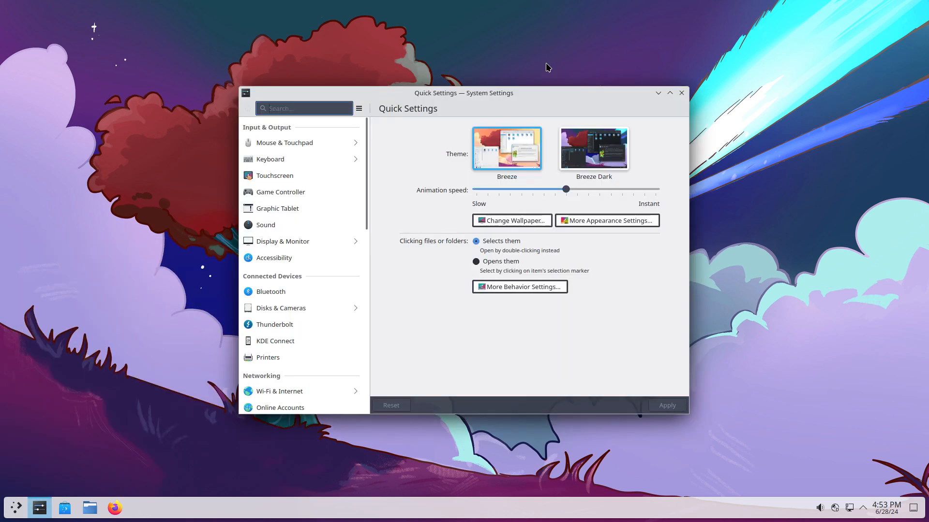
pyautogui.click(613, 221)
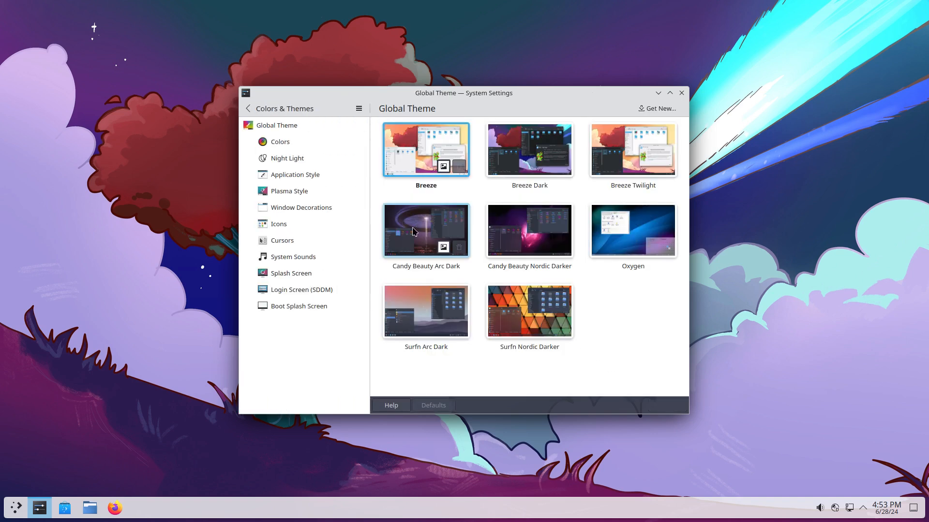
pyautogui.click(426, 309)
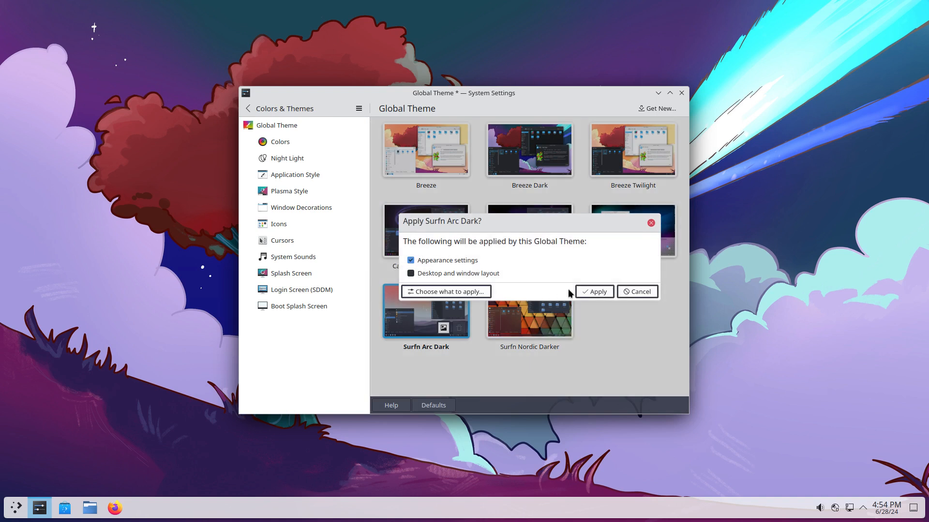
pyautogui.click(594, 292)
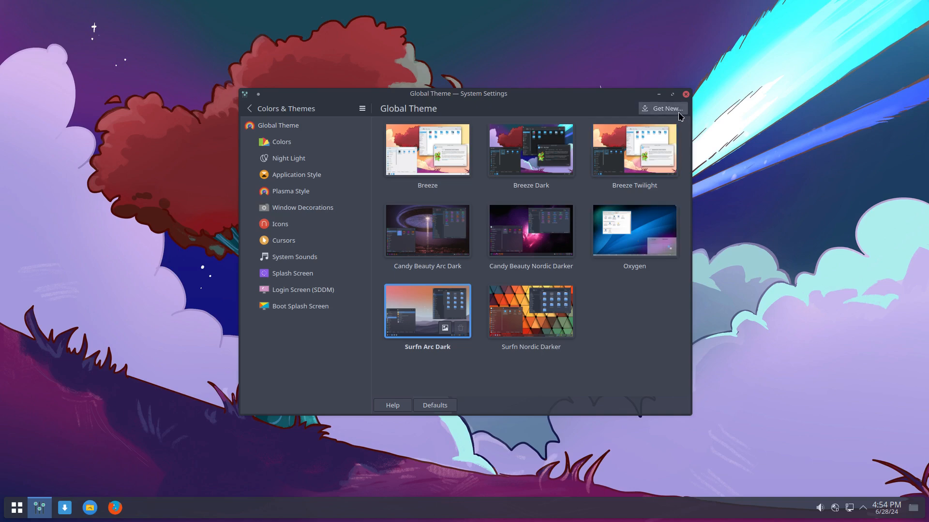
pyautogui.click(686, 94)
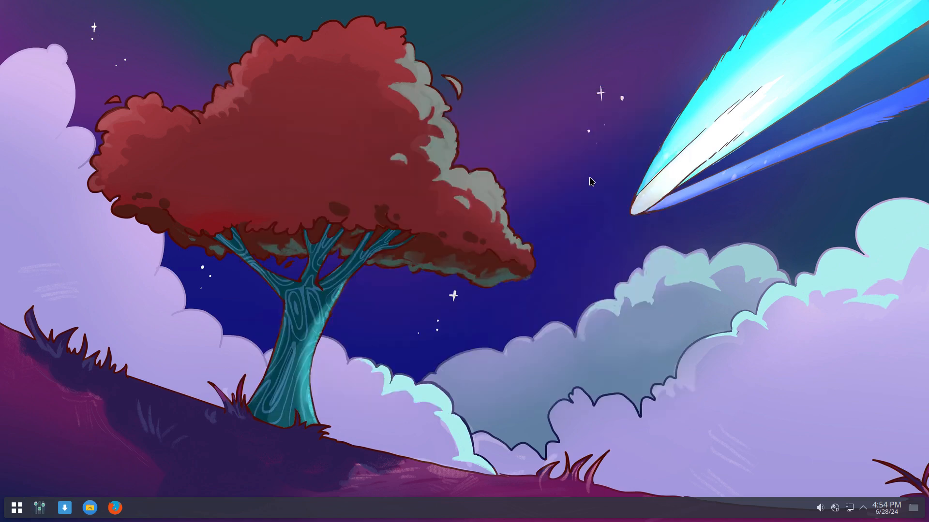
# - Check the newly themed application launcher, then dismiss it
pyautogui.click(18, 509)
pyautogui.moveTo(43, 389)
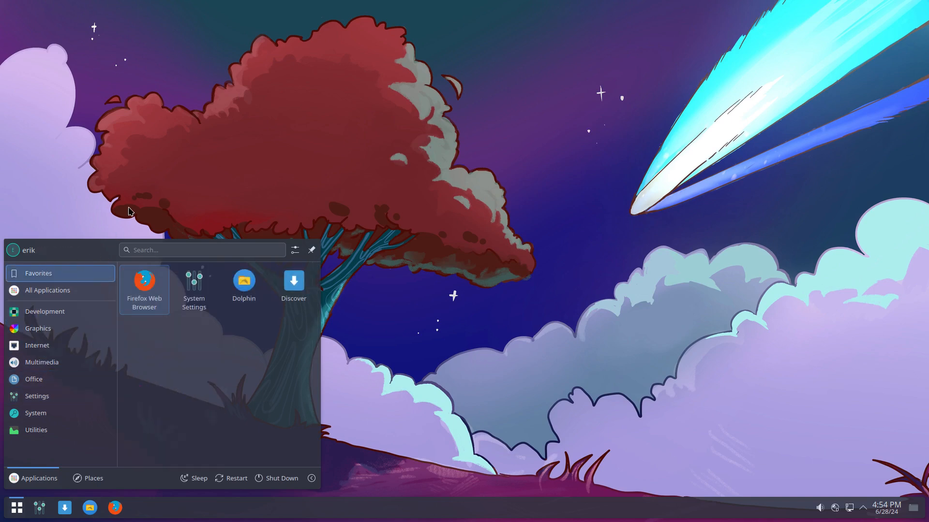
pyautogui.click(146, 186)
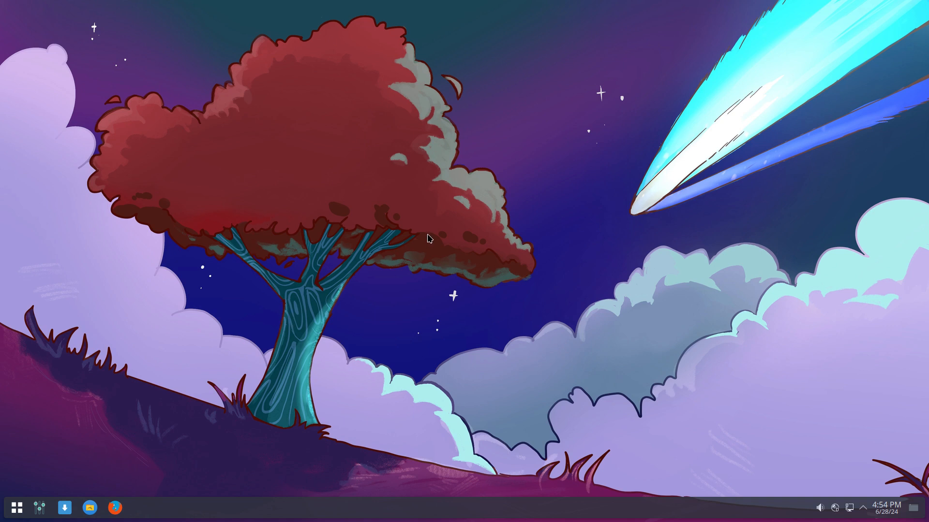
# - In Konsole, run the 'nenvironment' alias to edit /etc/environment as root and select the QT_QPA_PLATFORMTHEME=qt5ct line
pyautogui.hotkey('ctrl', 'alt', 't')
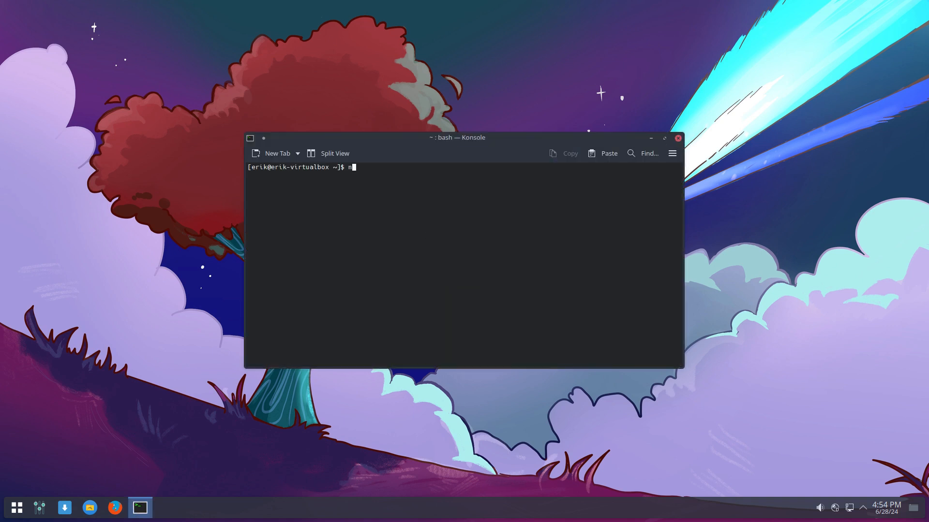
pyautogui.write('nev')
pyautogui.press('BackSpace')
pyautogui.write('nvironment')
pyautogui.press('Return')
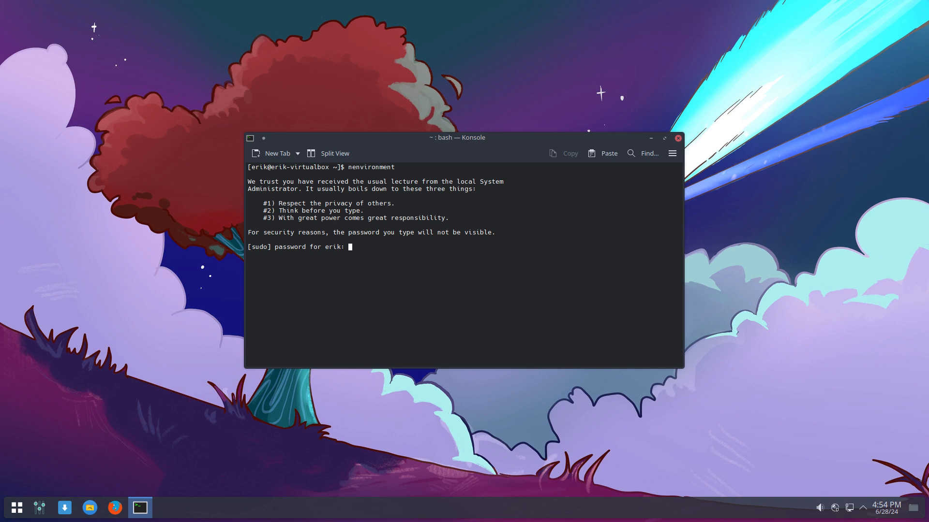
pyautogui.press('Return')
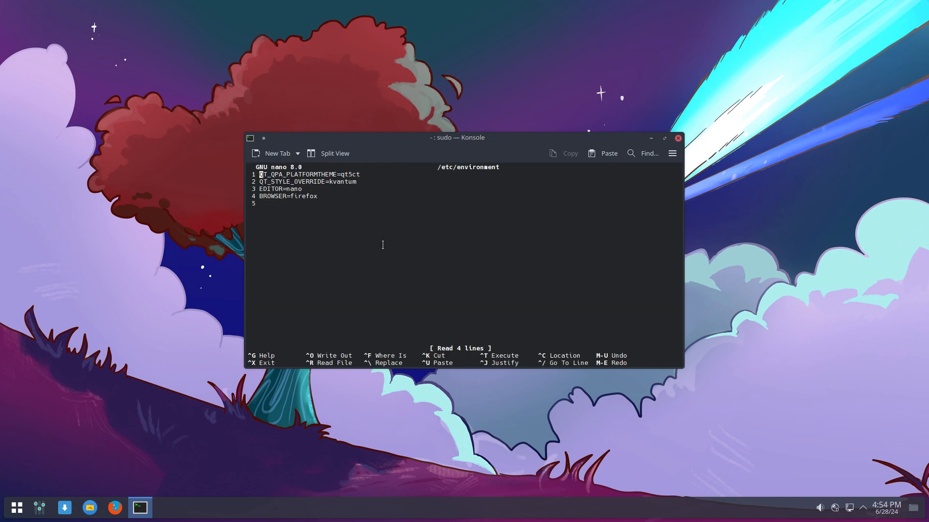
pyautogui.moveTo(360, 174); pyautogui.dragTo(250, 177)
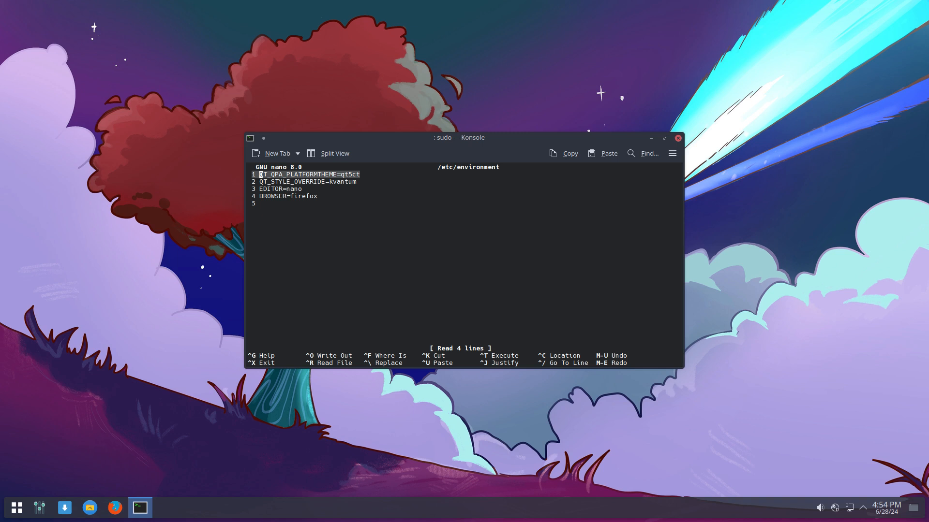
# - In a second Konsole window, uninstall qt5ct with 'sudo pacman -R qt5ct', confirming with y
pyautogui.hotkey('ctrl', 'shift', 'n')
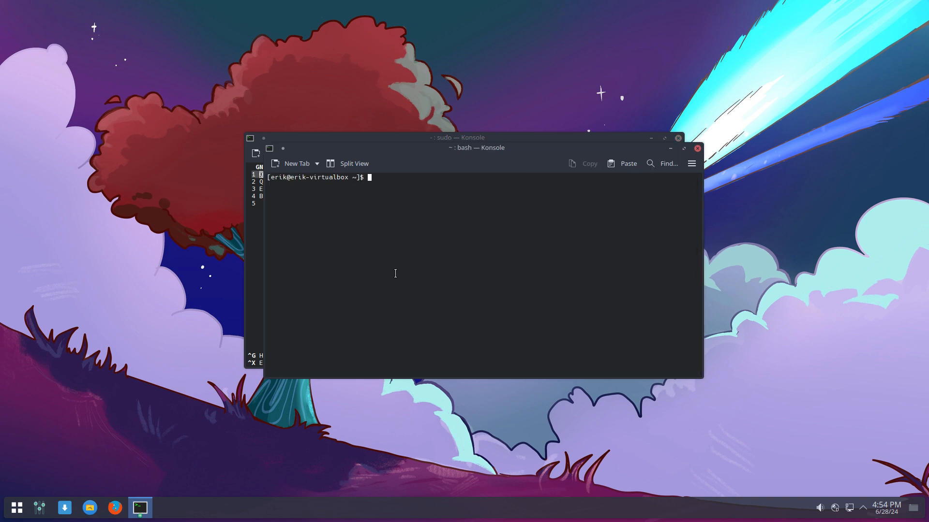
pyautogui.moveTo(432, 162); pyautogui.dragTo(569, 241)
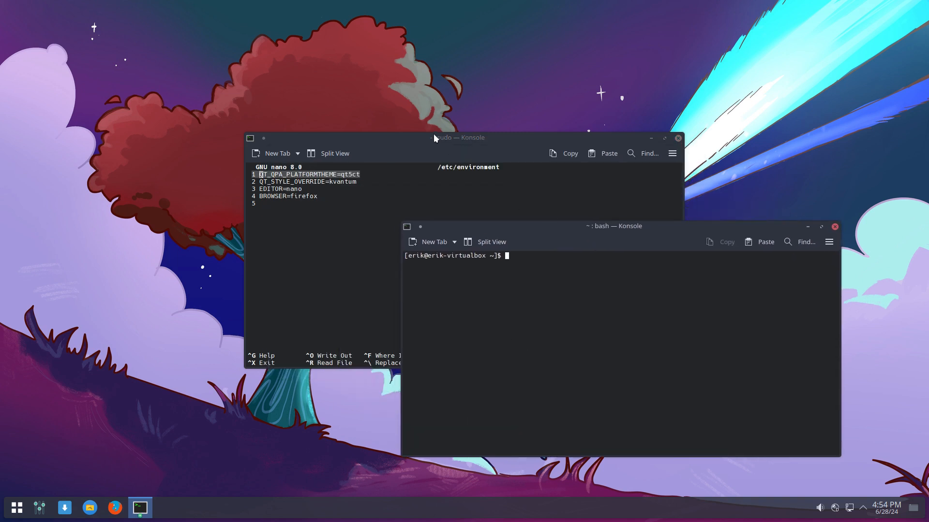
pyautogui.moveTo(434, 139); pyautogui.dragTo(231, 90)
pyautogui.click(536, 345)
pyautogui.write('s')
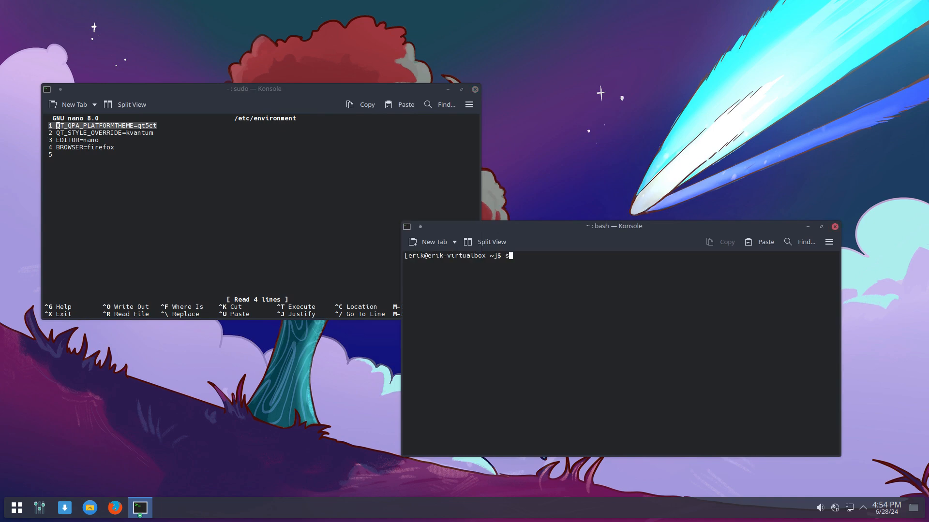
pyautogui.write('udo pacman -R qt5ct')
pyautogui.press('Return')
pyautogui.press('Return')
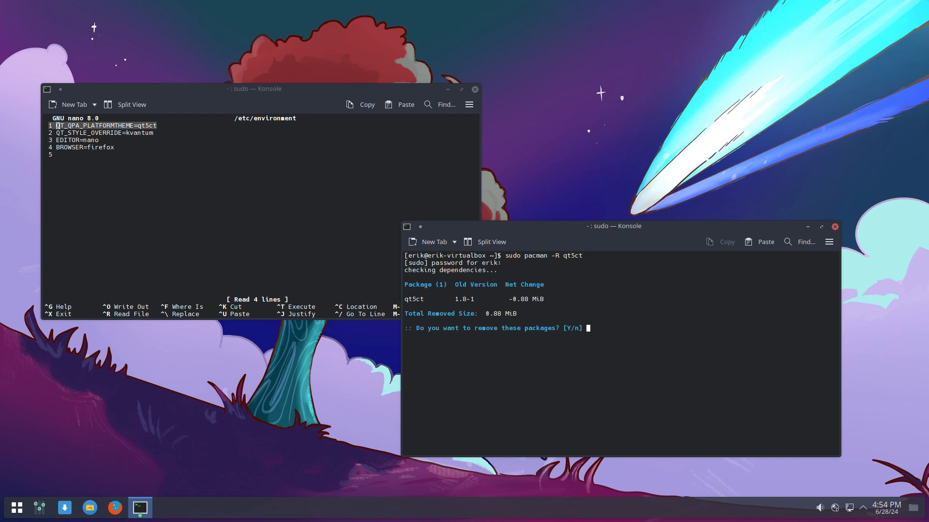
pyautogui.write('y')
pyautogui.press('Return')
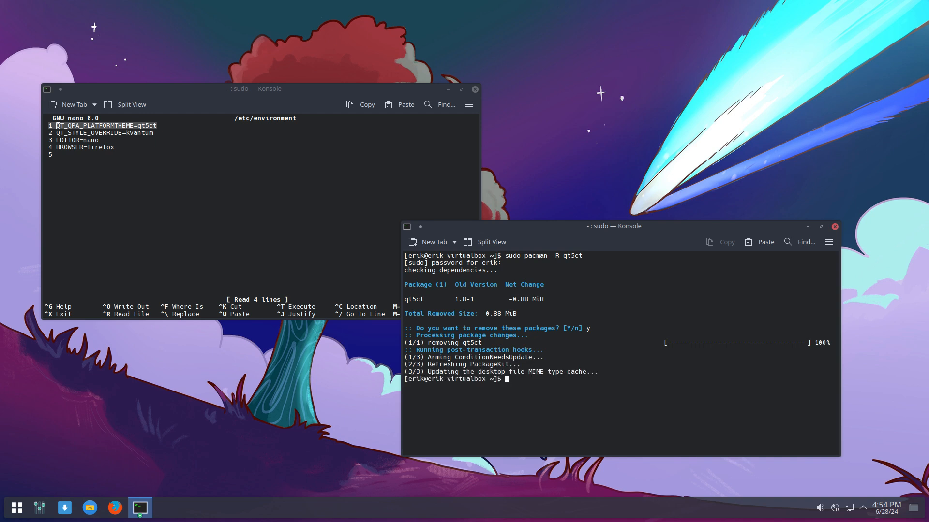
# - Try removing qt6ct with 'sudo pacman -R qt6ct'
pyautogui.press('Up')
pyautogui.press('BackSpace')
pyautogui.press('BackSpace')
pyautogui.press('BackSpace')
pyautogui.write('6ct')
pyautogui.press('Return')
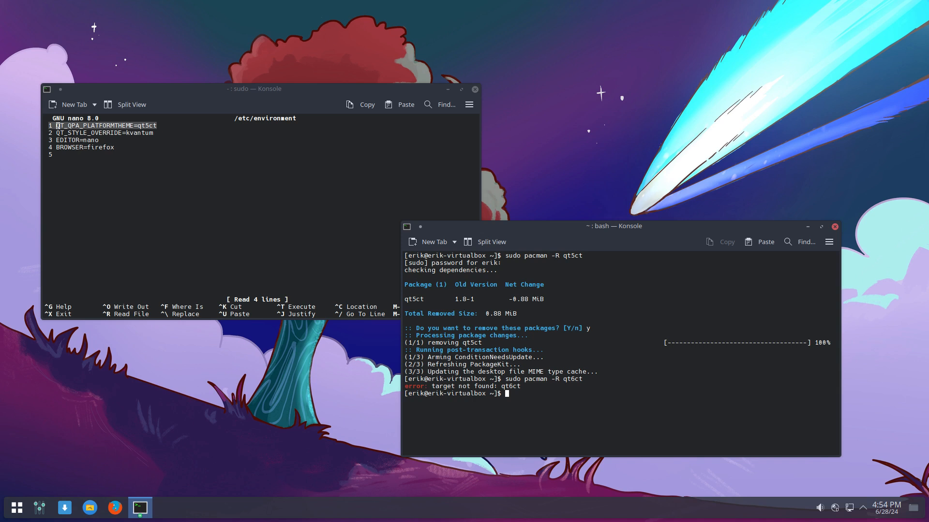
# - Comment out the QT_QPA_PLATFORMTHEME and QT_STYLE_OVERRIDE lines in /etc/environment with #
pyautogui.click(154, 170)
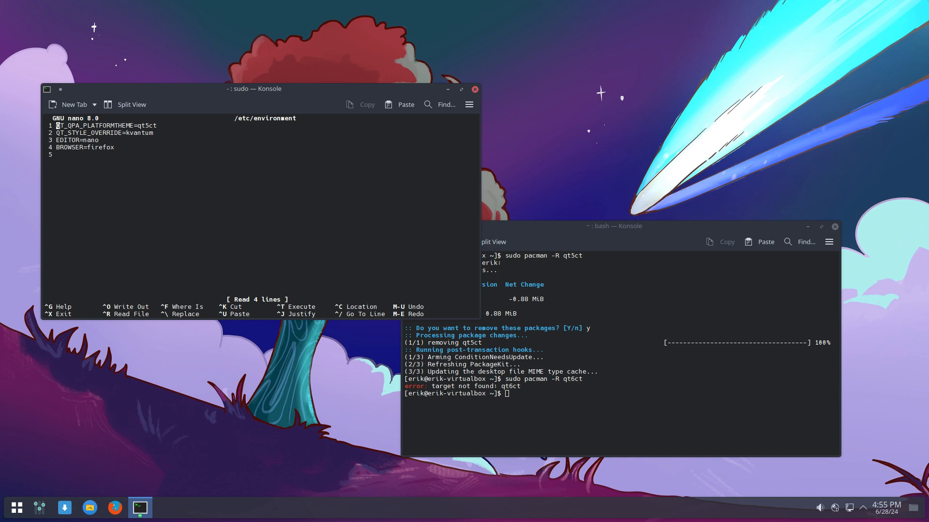
pyautogui.write('@')
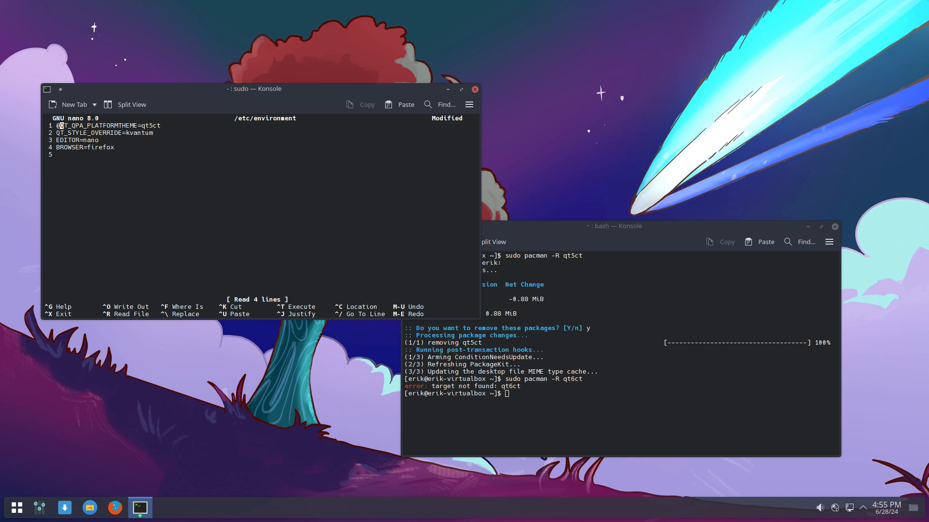
pyautogui.press('BackSpace')
pyautogui.write('#')
pyautogui.press('Down')
pyautogui.press('Left')
pyautogui.write('#')
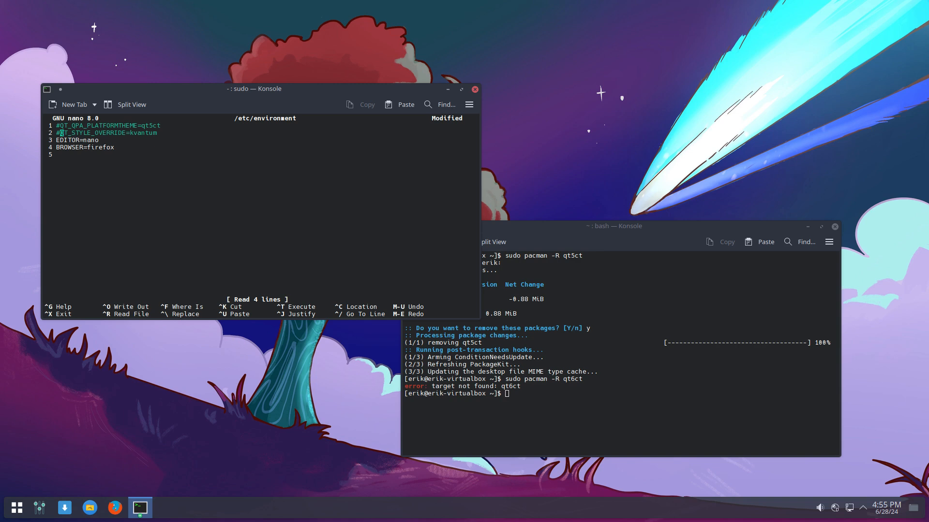
# - Save /etc/environment and reboot the machine with the sr command
pyautogui.hotkey('ctrl', 'x')
pyautogui.press('y')
pyautogui.press('Return')
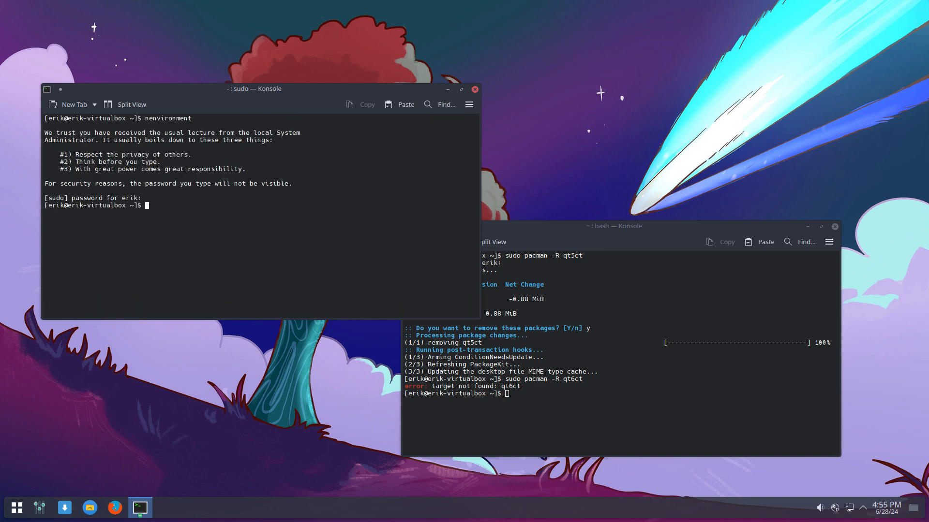
pyautogui.write('sr')
pyautogui.press('Return')
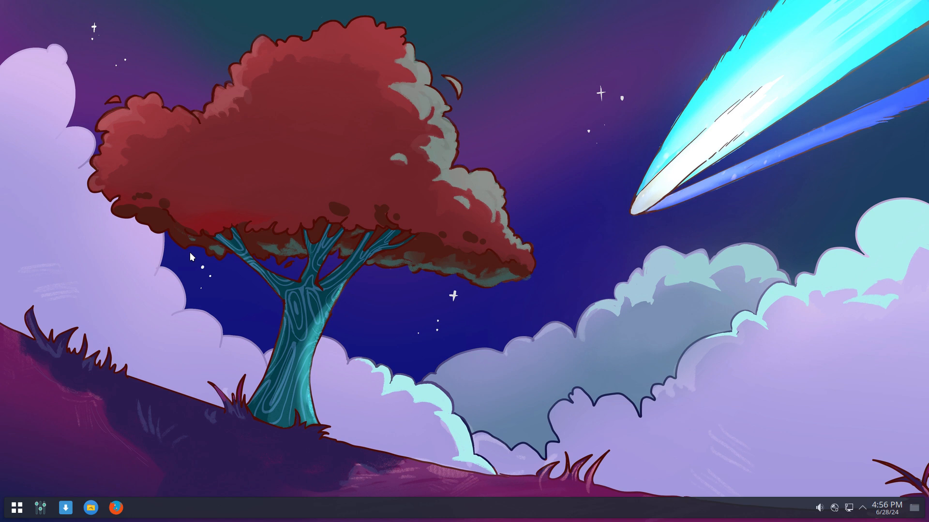
# - Launch Sublime Text from the application launcher and open Dolphin at the Home folder
pyautogui.click(16, 508)
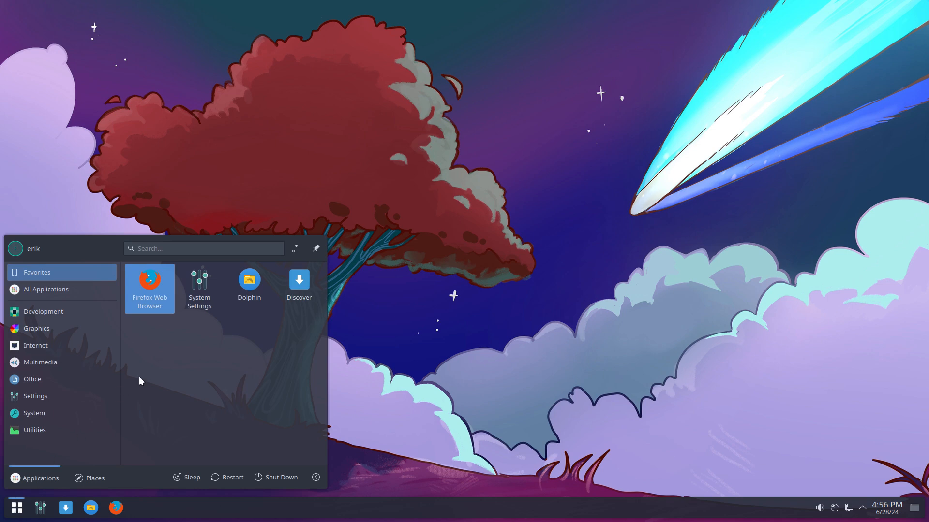
pyautogui.write('q')
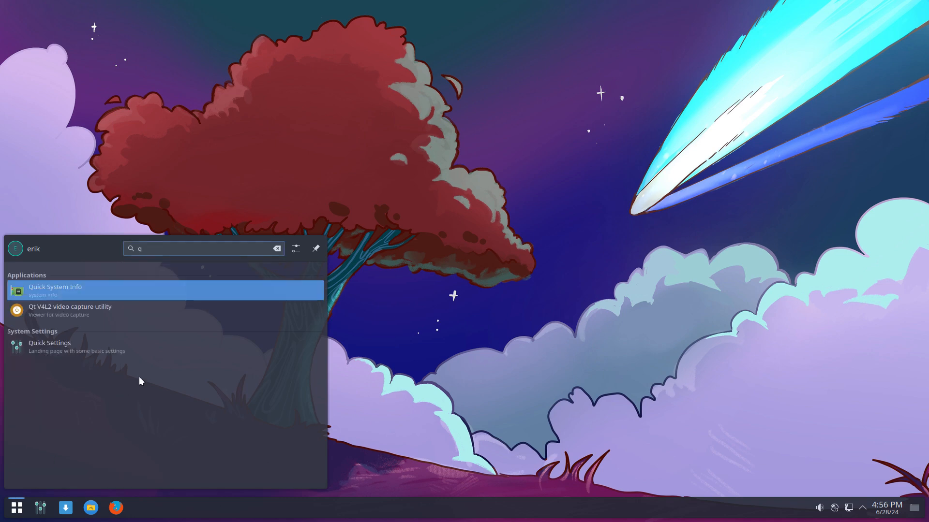
pyautogui.press('BackSpace')
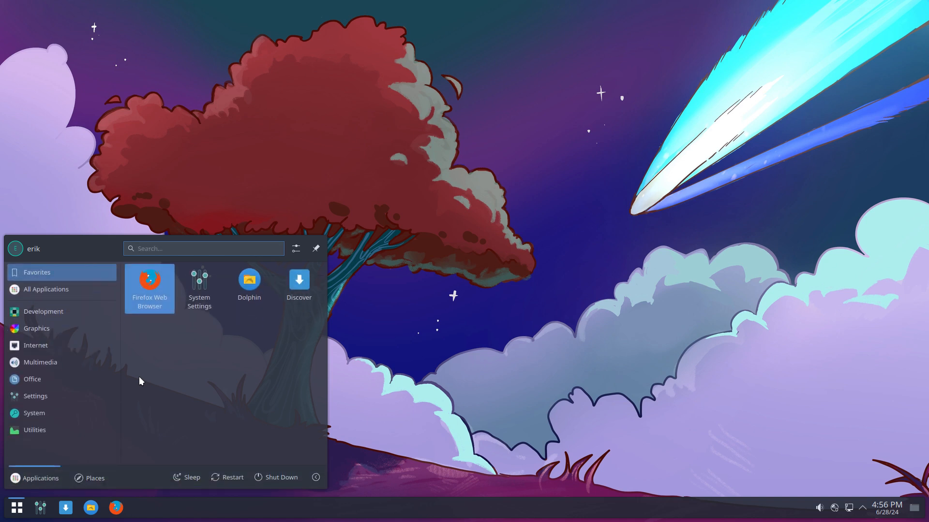
pyautogui.moveTo(57, 314)
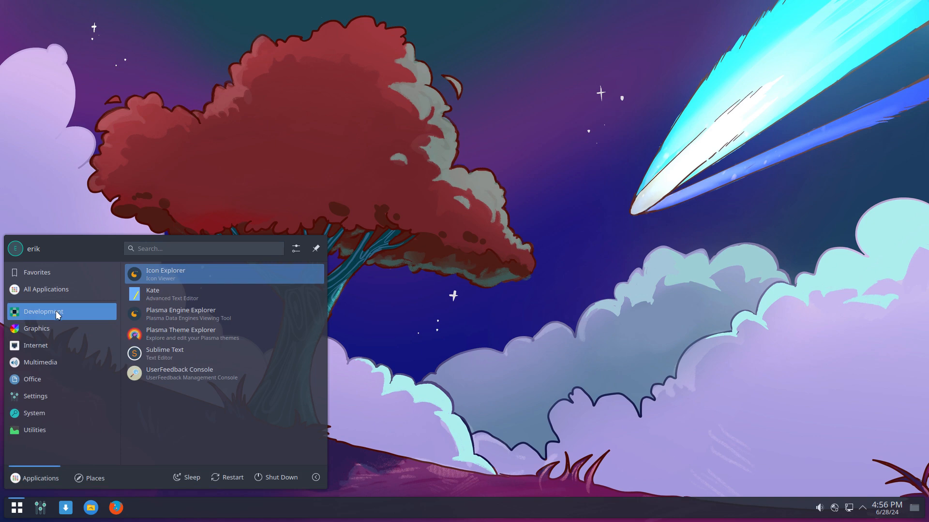
pyautogui.click(153, 353)
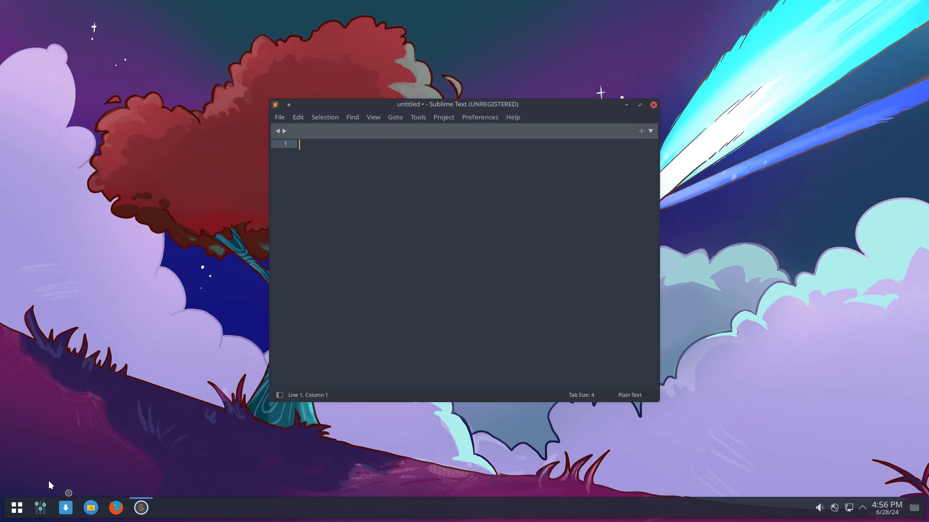
pyautogui.click(90, 509)
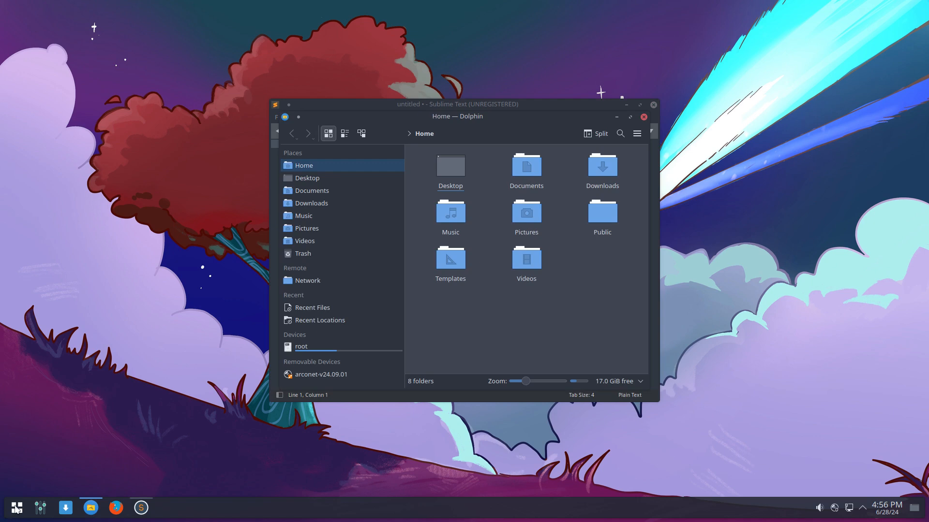
# - Launch Arch Linux Tweak Tool, authenticate with the password, then close it
pyautogui.click(16, 509)
pyautogui.moveTo(30, 418)
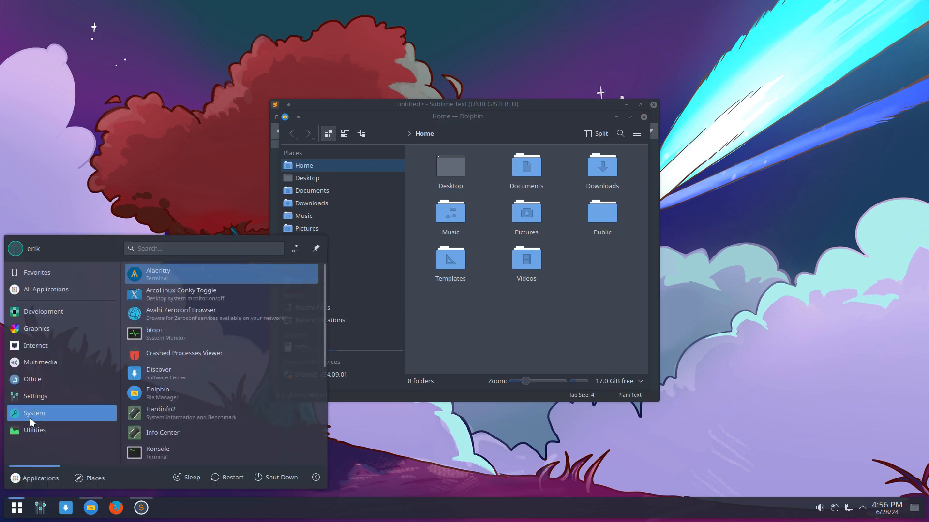
pyautogui.moveTo(33, 402)
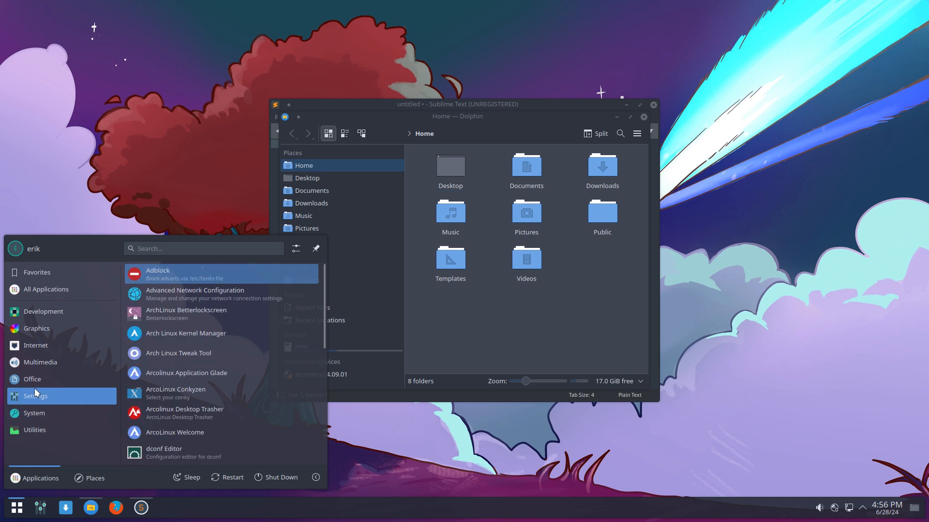
pyautogui.click(164, 355)
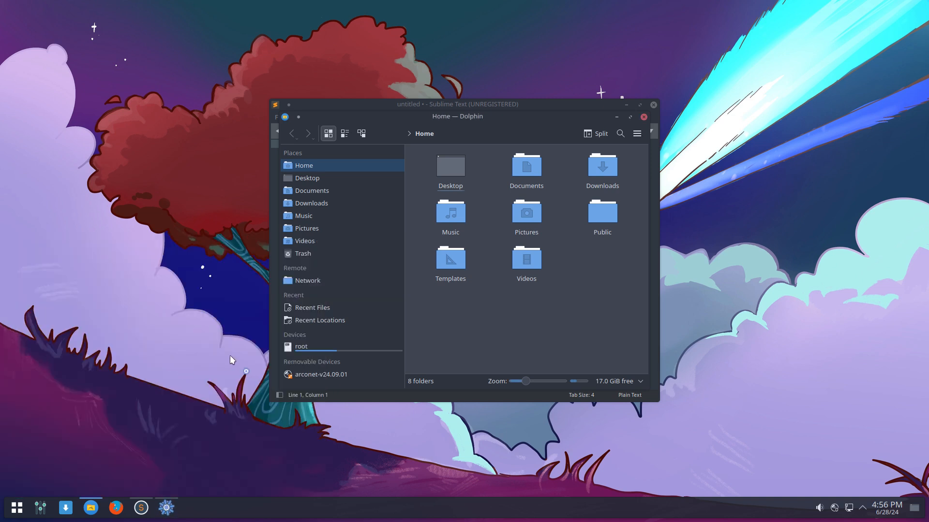
pyautogui.write('****')
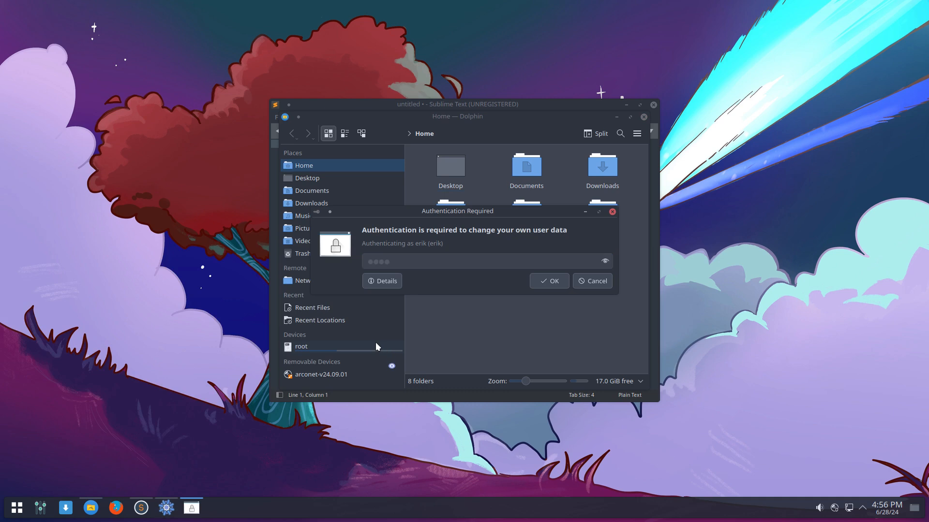
pyautogui.press('Return')
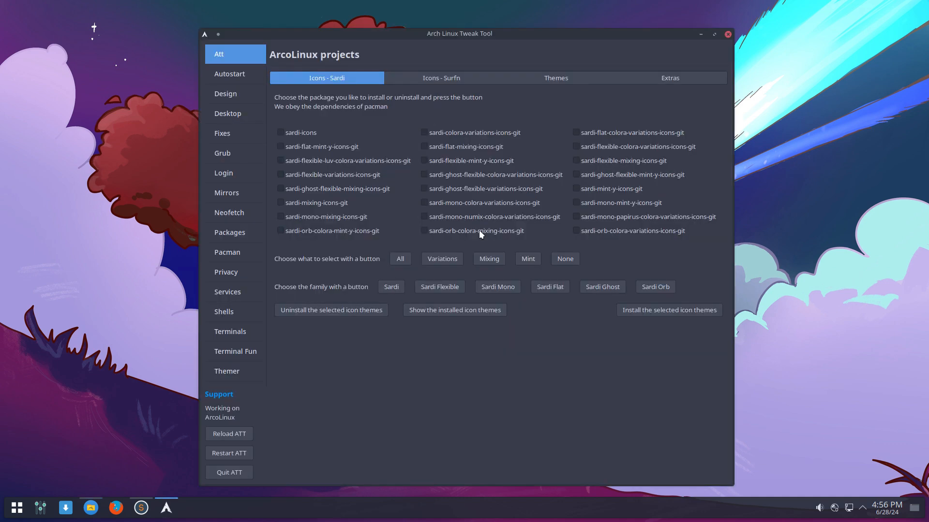
pyautogui.click(727, 34)
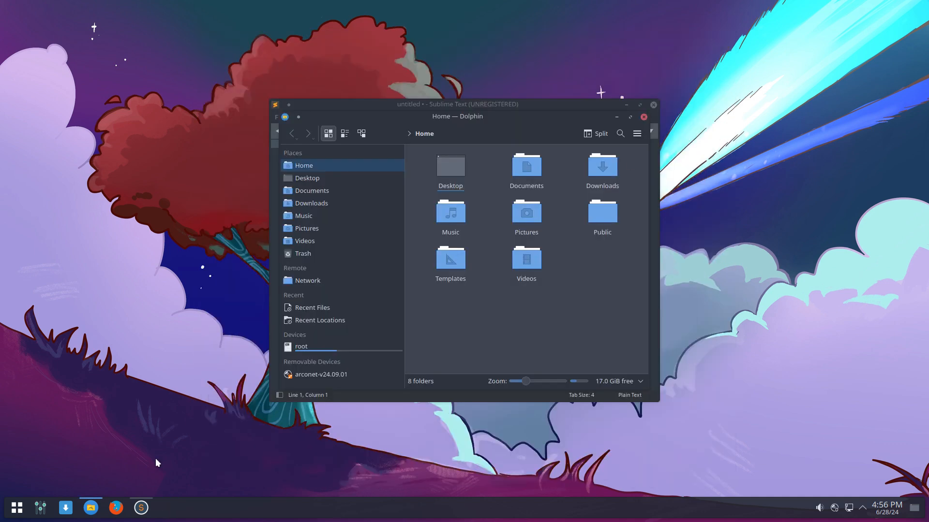
# - Shrink Dolphin's folder icons and open a new Konsole terminal with Ctrl+Alt+T
pyautogui.click(21, 508)
pyautogui.write('sim')
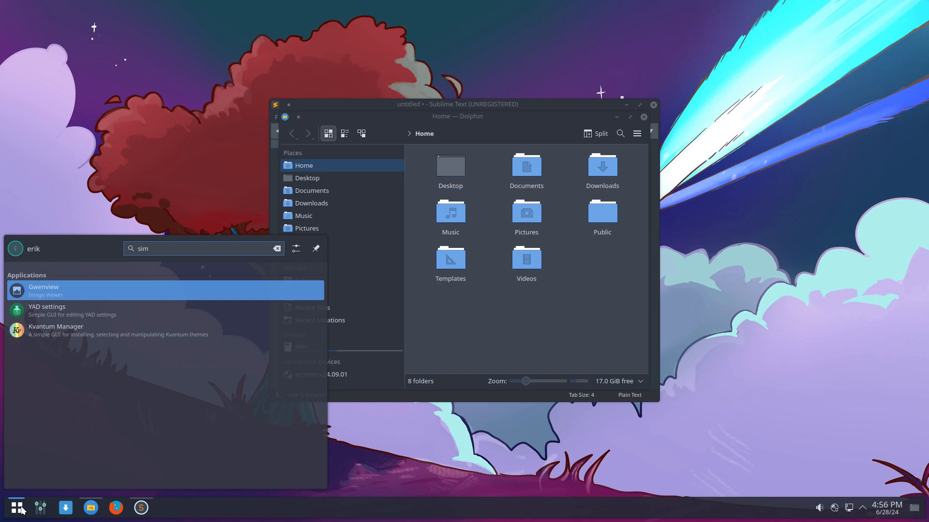
pyautogui.click(21, 509)
pyautogui.hotkey('ctrl', '-')
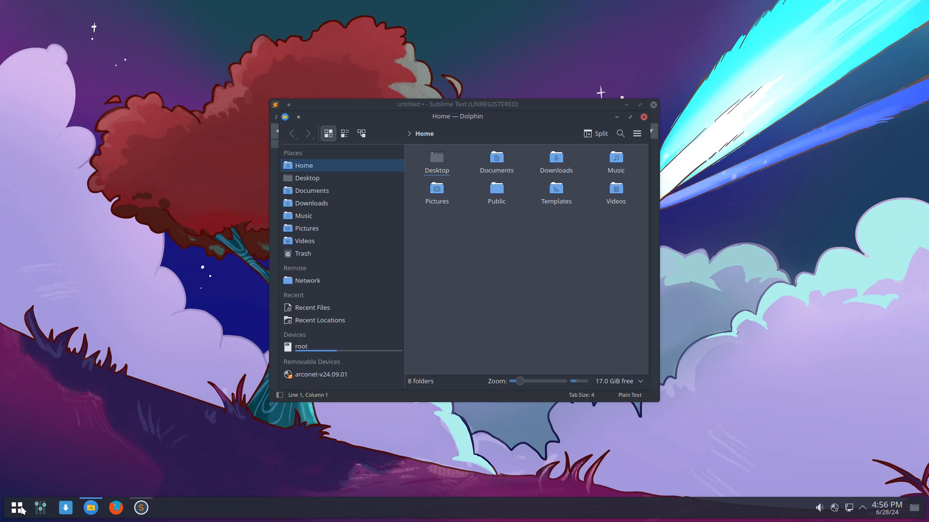
pyautogui.hotkey('ctrl', 'alt', 't')
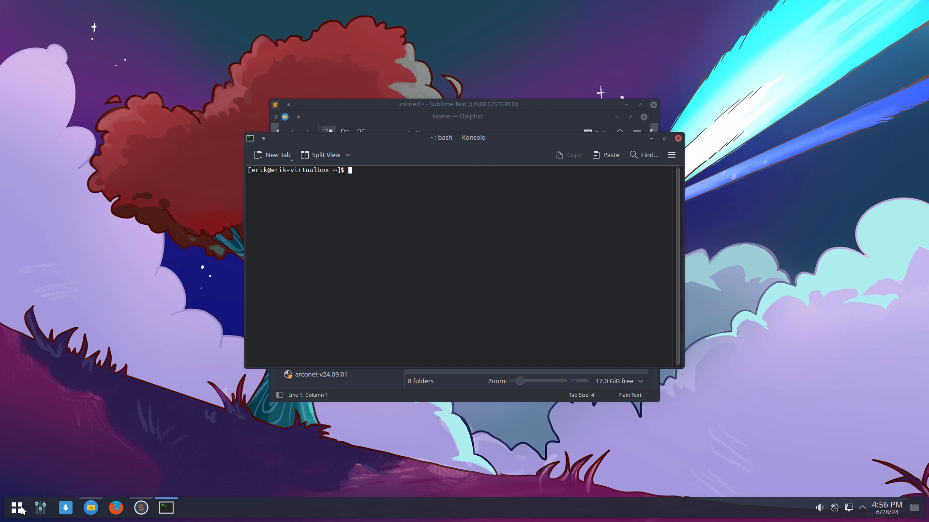
# - Install simplescreenrecorder with 'sudo pacman -S simplescreenrecorder', authenticating to proceed
pyautogui.write('sudo pacman -S simp:l')
pyautogui.press('BackSpace')
pyautogui.press('BackSpace')
pyautogui.write('lescreenrecorder')
pyautogui.press('Return')
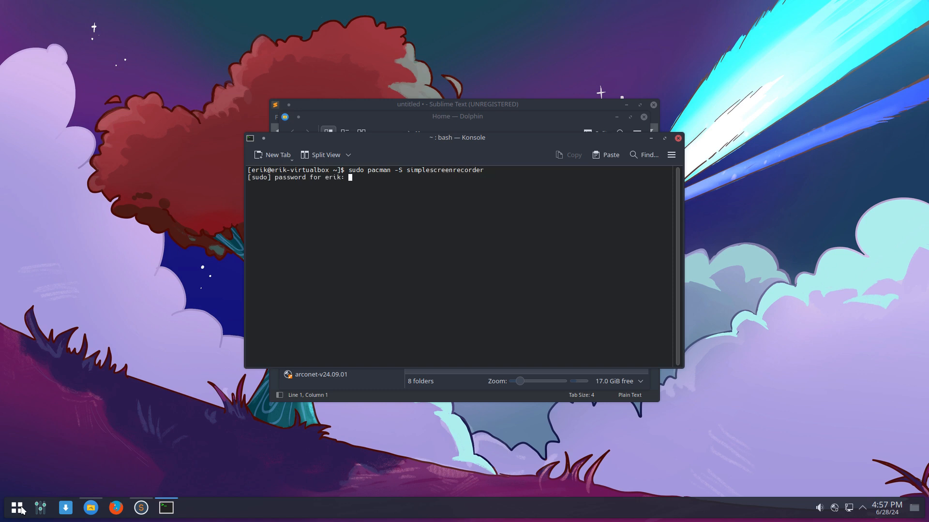
pyautogui.press('Return')
pyautogui.press('Return')
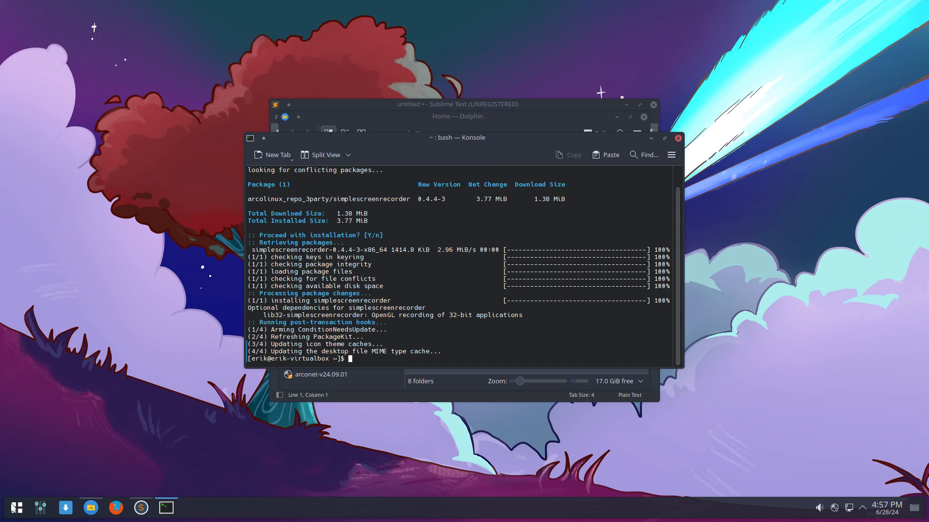
# - Launch SimpleScreenRecorder by searching 'simple' in the application launcher
pyautogui.click(15, 510)
pyautogui.write('simple')
pyautogui.press('Return')
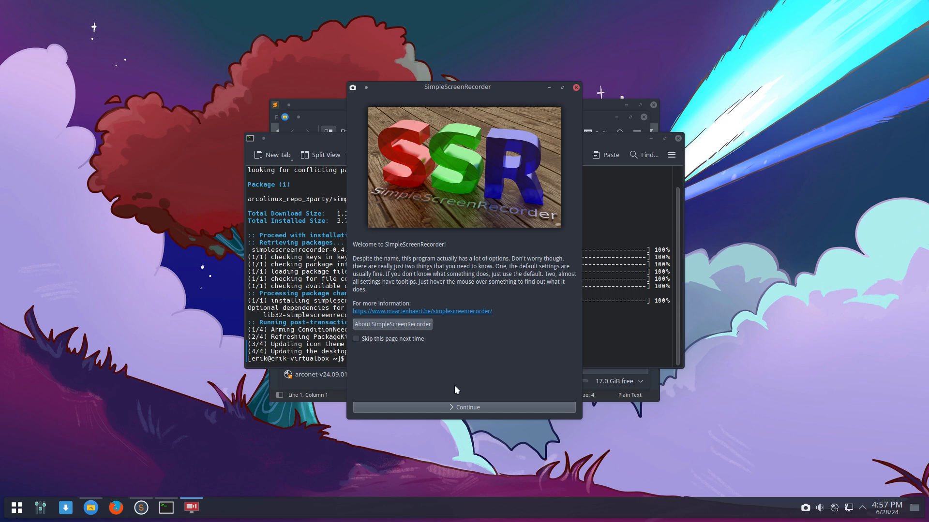
# - Continue past SimpleScreenRecorder's welcome page and move its window to the upper right
pyautogui.click(478, 404)
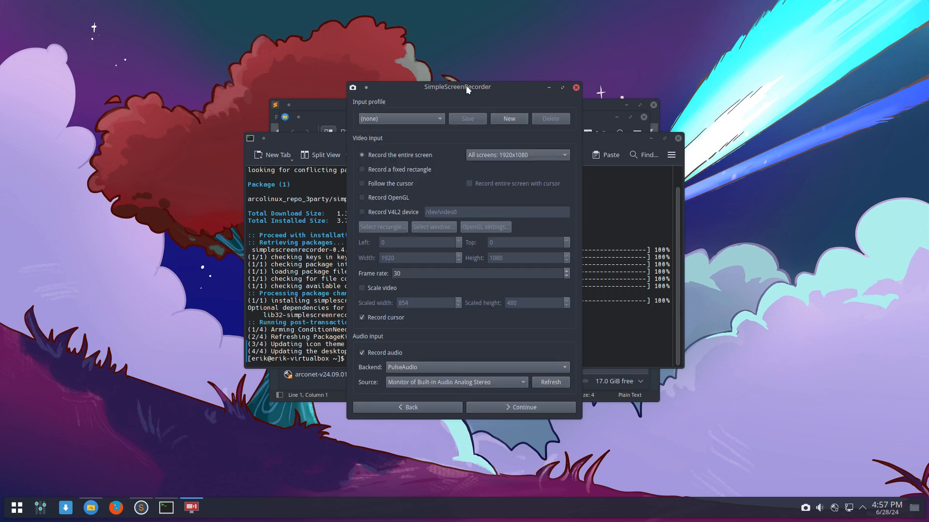
pyautogui.moveTo(466, 87); pyautogui.dragTo(671, 42)
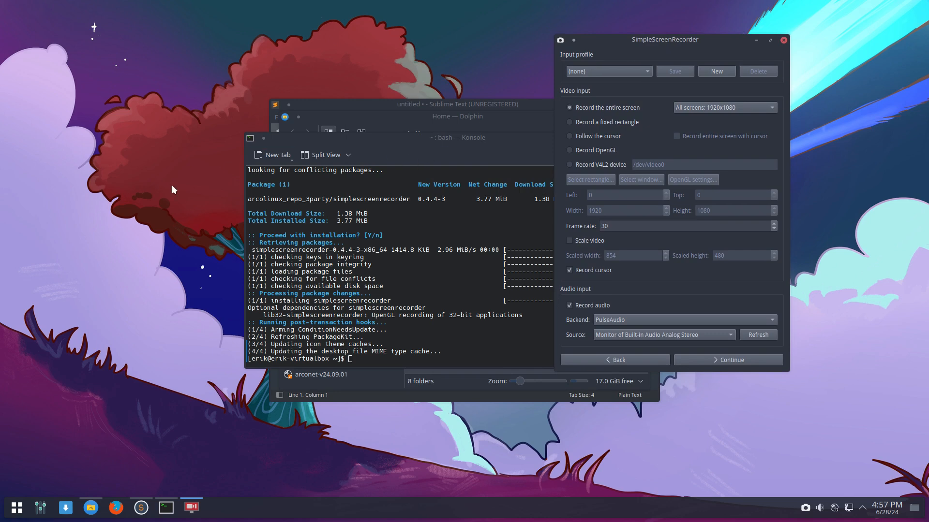
pyautogui.click(147, 195)
# - Open /etc/environment in nano with sudo from a new Konsole terminal
pyautogui.hotkey('ctrl', 'alt', 't')
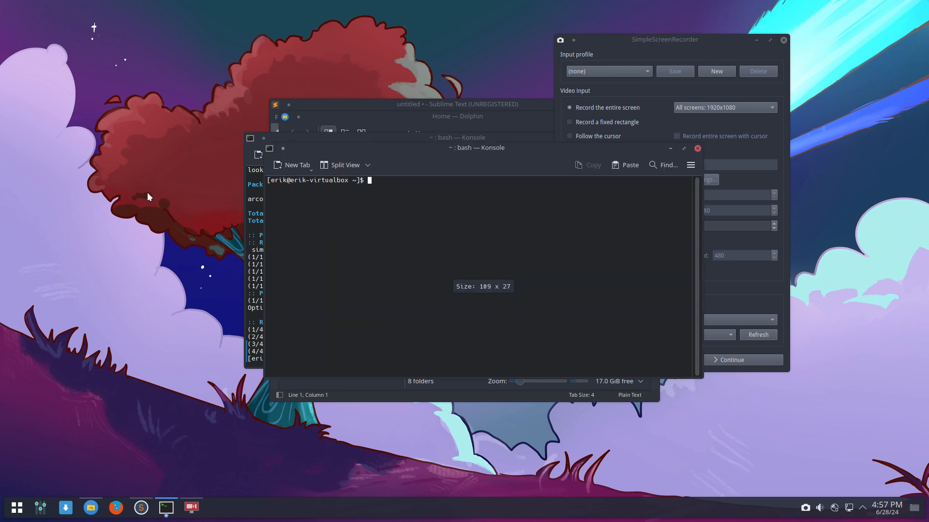
pyautogui.write('ne,n')
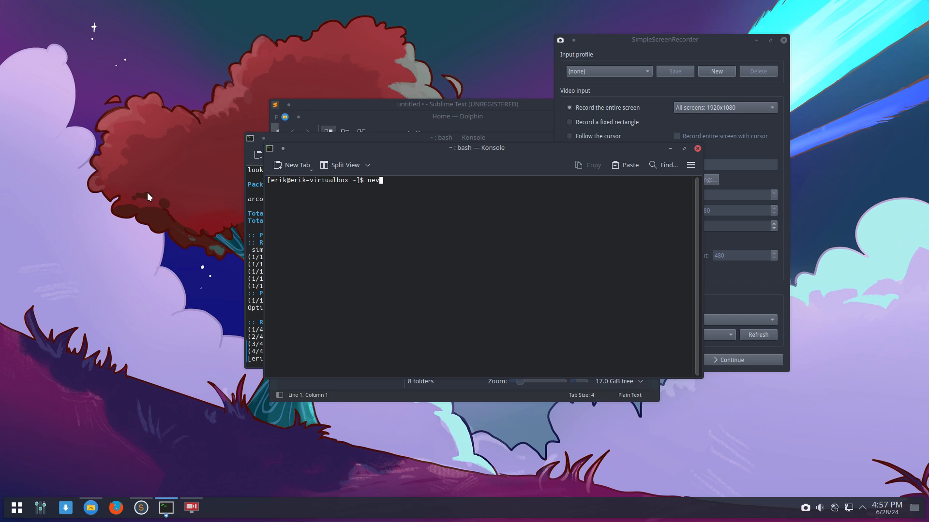
pyautogui.press('BackSpace')
pyautogui.press('BackSpace')
pyautogui.write('n Vid')
pyautogui.press('BackSpace')
pyautogui.press('BackSpace')
pyautogui.press('BackSpace')
pyautogui.press('BackSpace')
pyautogui.write('vironment')
pyautogui.press('Return')
pyautogui.press('Return')
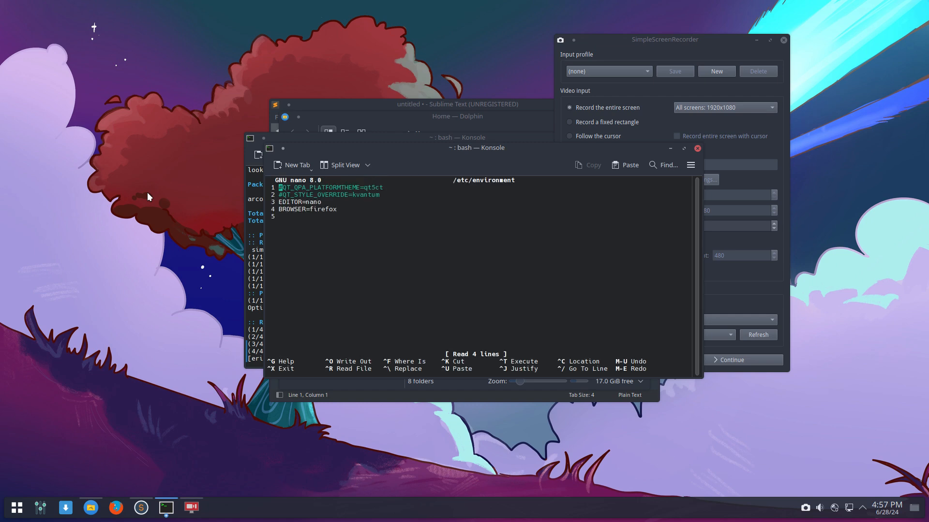
# - Uncomment the QT_STYLE_OVERRIDE=kvantum line and save /etc/environment
pyautogui.press('Down')
pyautogui.press('Delete')
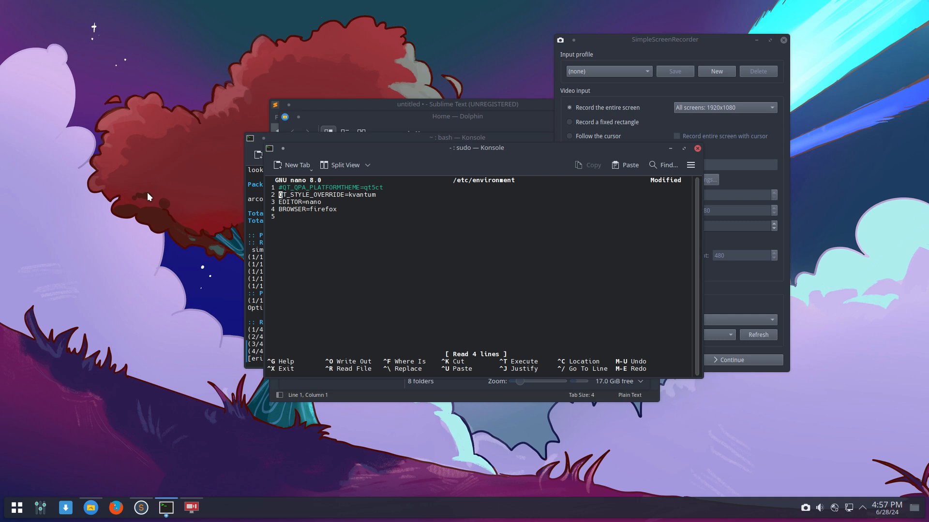
pyautogui.hotkey('ctrl', 'x')
pyautogui.press('y')
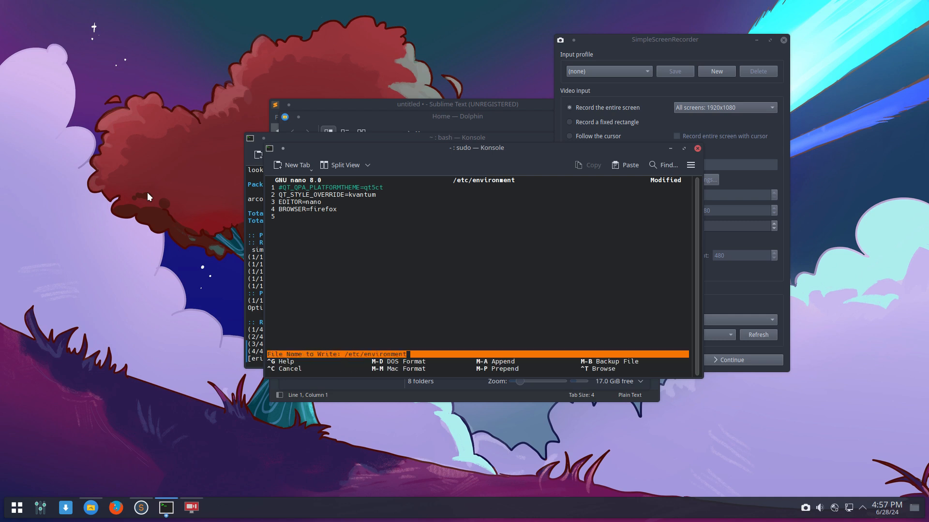
pyautogui.press('Return')
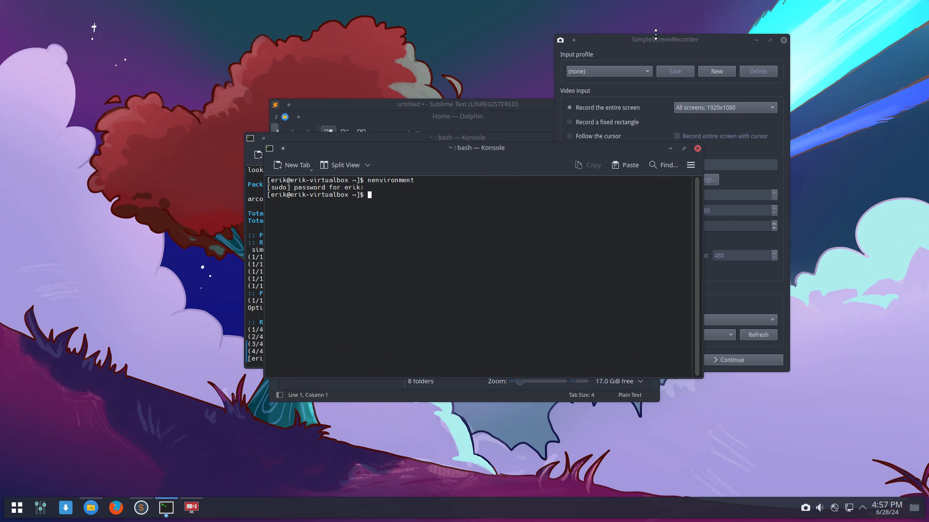
# - Close the SimpleScreenRecorder window
pyautogui.click(749, 47)
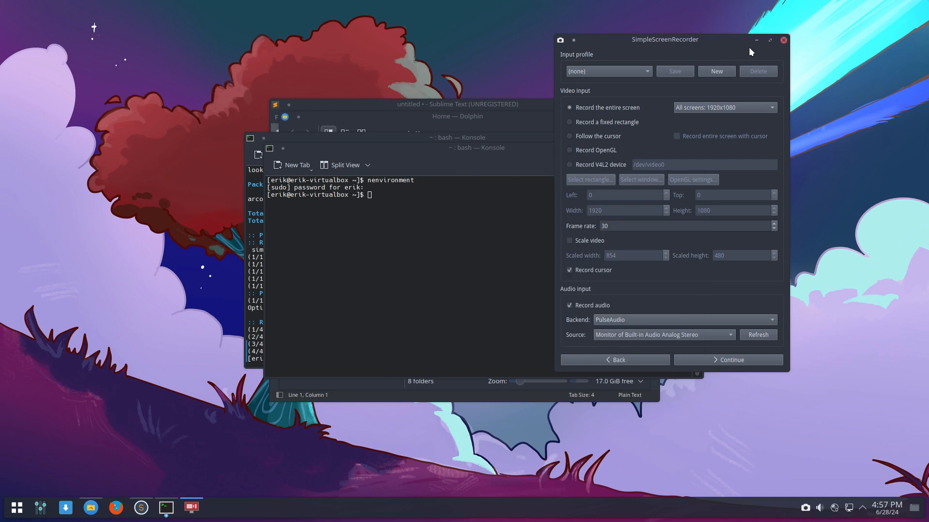
pyautogui.click(783, 40)
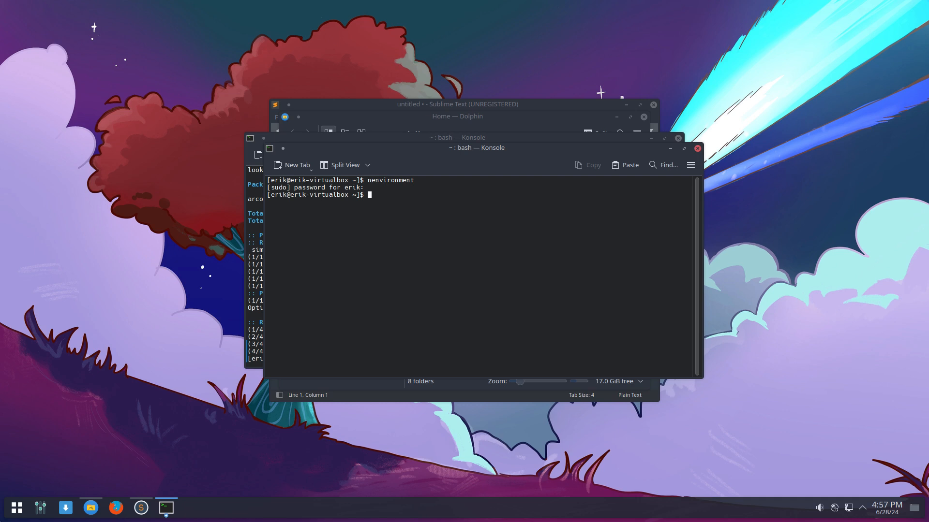
pyautogui.click(17, 509)
# - Relaunch SimpleScreenRecorder, continue past its welcome page, and move it aside to the right
pyautogui.write('simple')
pyautogui.press('Return')
pyautogui.click(477, 406)
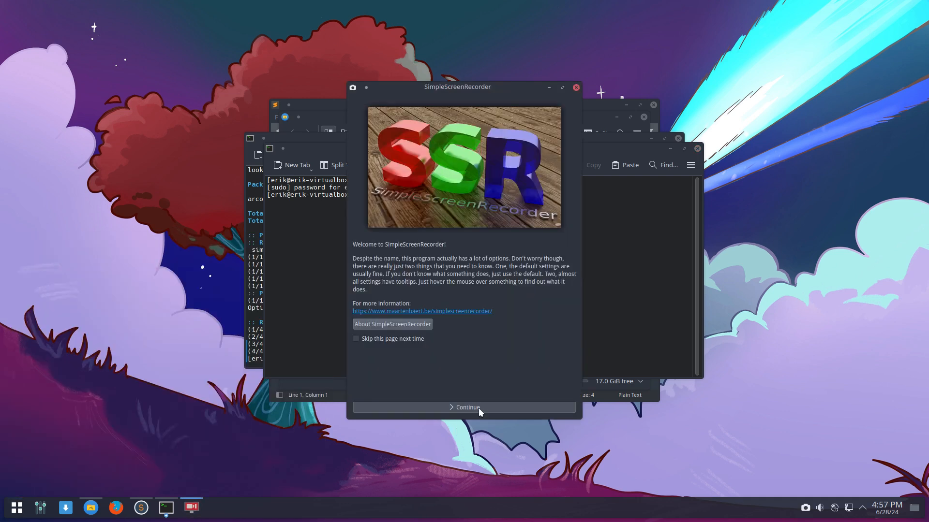
pyautogui.moveTo(501, 88); pyautogui.dragTo(792, 62)
pyautogui.click(401, 208)
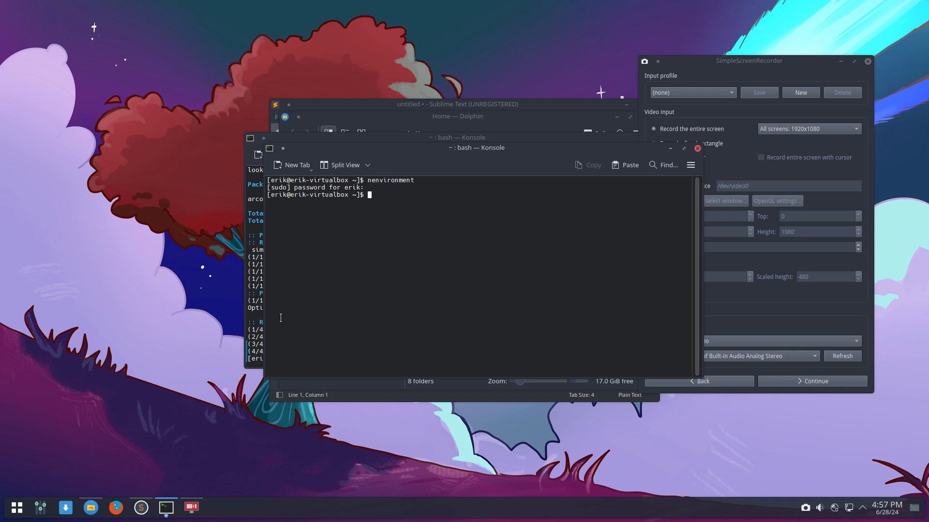
# - Show hidden files in Dolphin and open .config/Kvantum/kvantum.kvconfig in Sublime Text
pyautogui.click(91, 508)
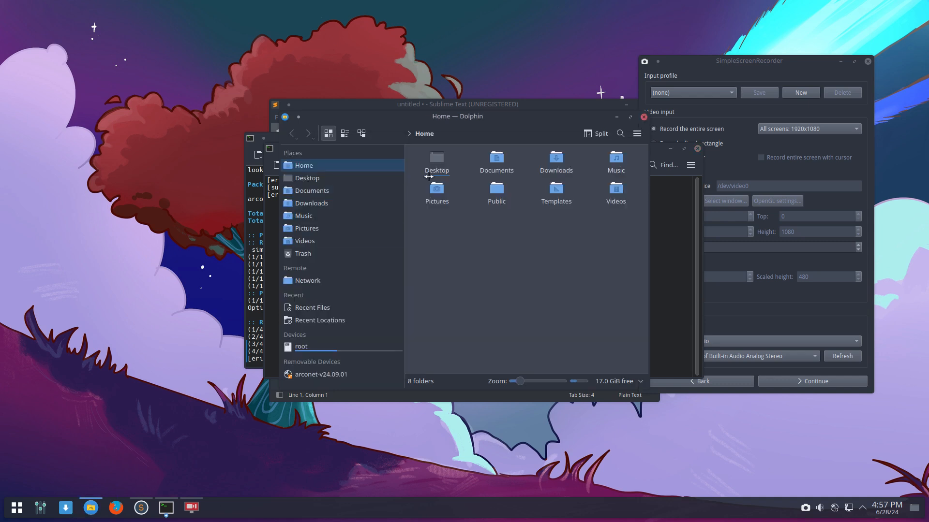
pyautogui.scroll(1, 571, 268)
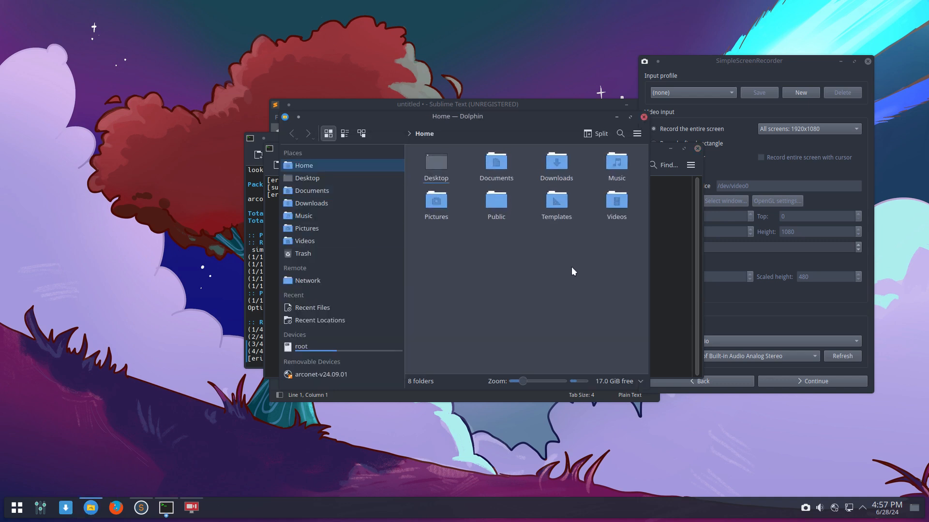
pyautogui.hotkey('ctrl', 'h')
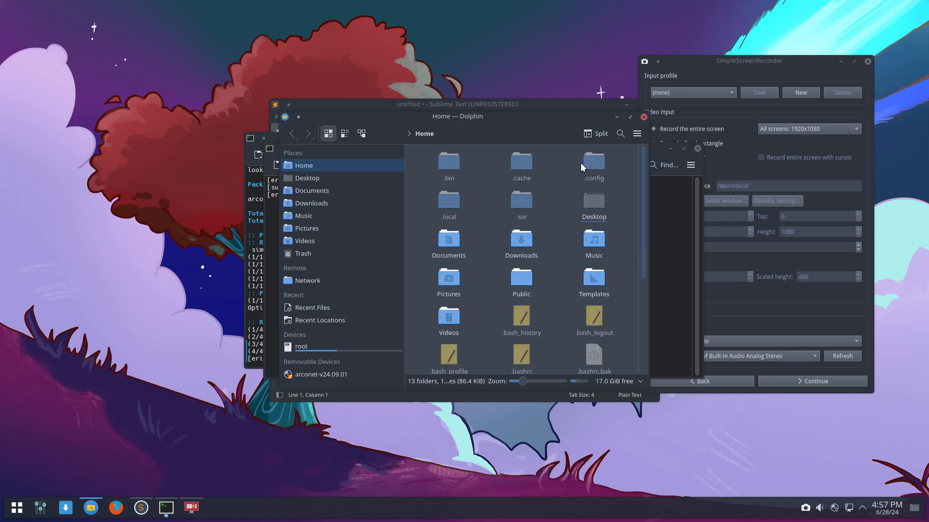
pyautogui.doubleClick(581, 162)
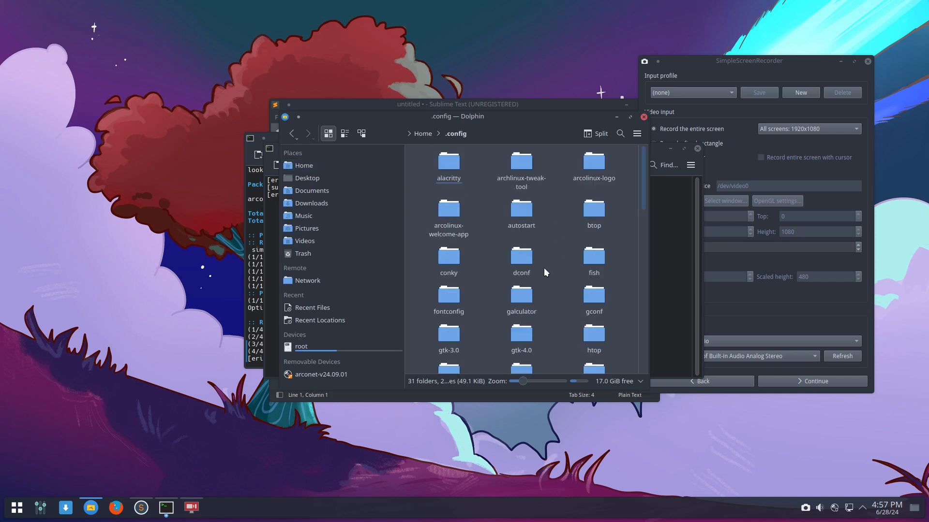
pyautogui.write('kv')
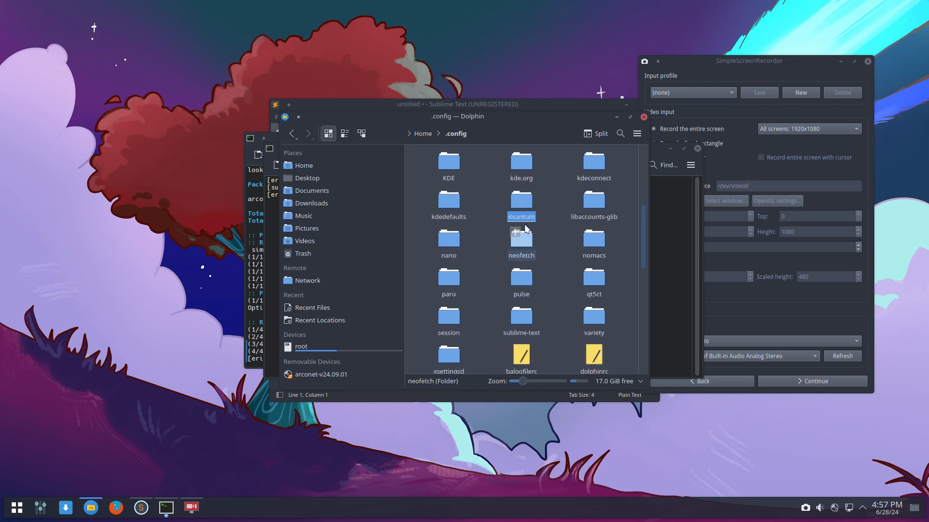
pyautogui.doubleClick(516, 199)
pyautogui.click(434, 167)
pyautogui.doubleClick(434, 167)
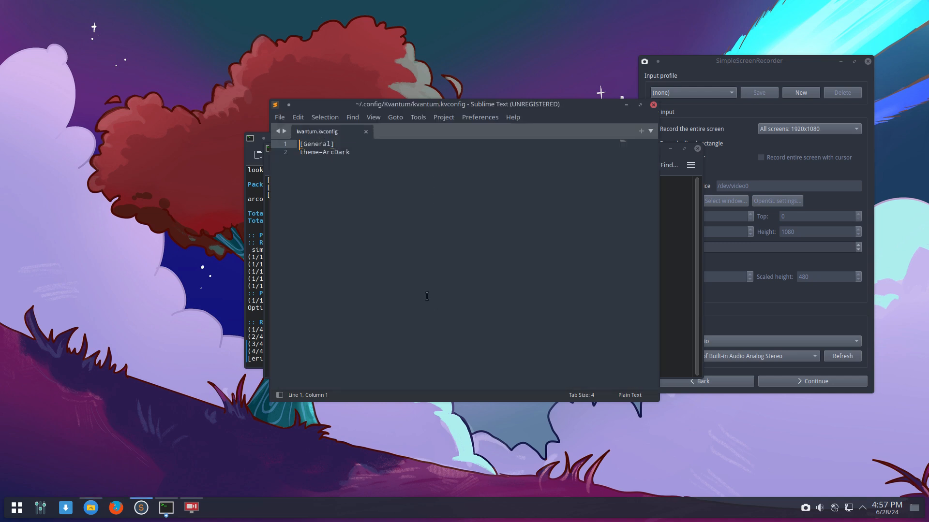
# - In Kvantum Manager's Application Themes, assign ArcDark to simplescreenrecorder, save, and quit
pyautogui.click(19, 512)
pyautogui.write('kvan')
pyautogui.press('Return')
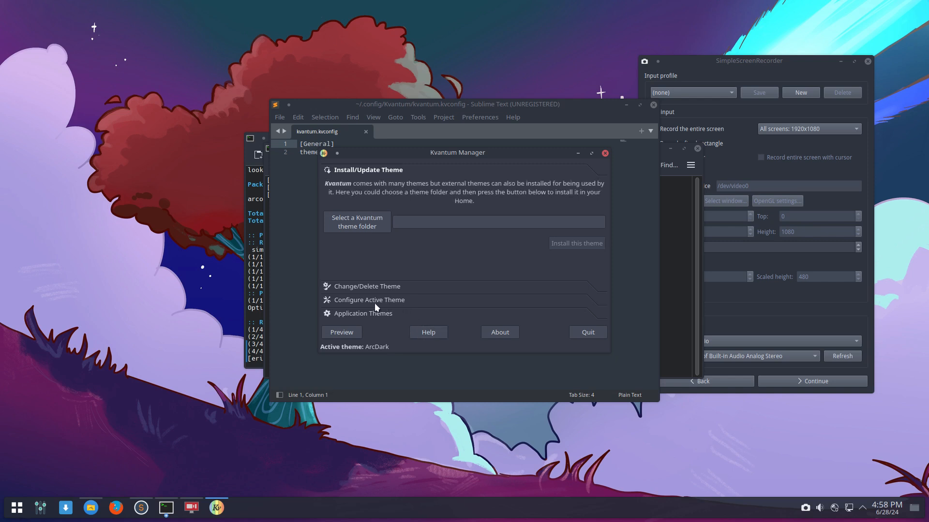
pyautogui.click(371, 315)
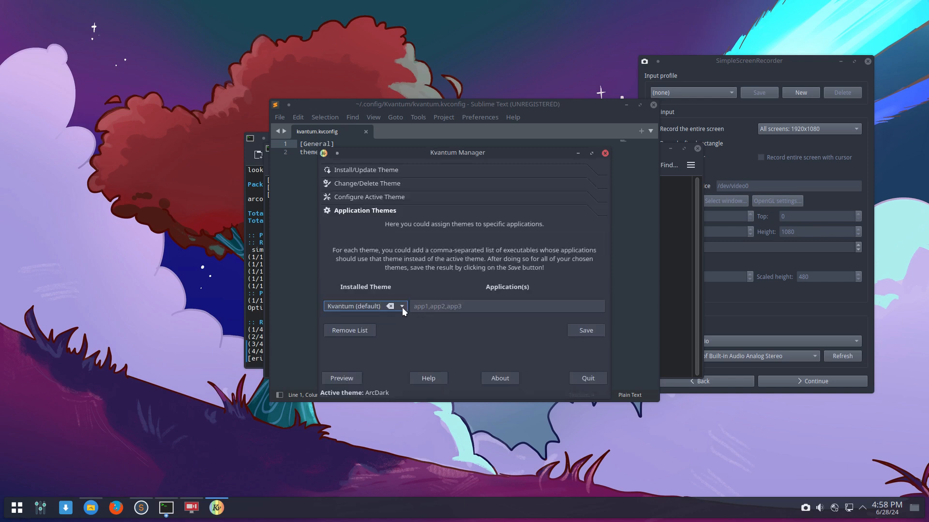
pyautogui.click(402, 306)
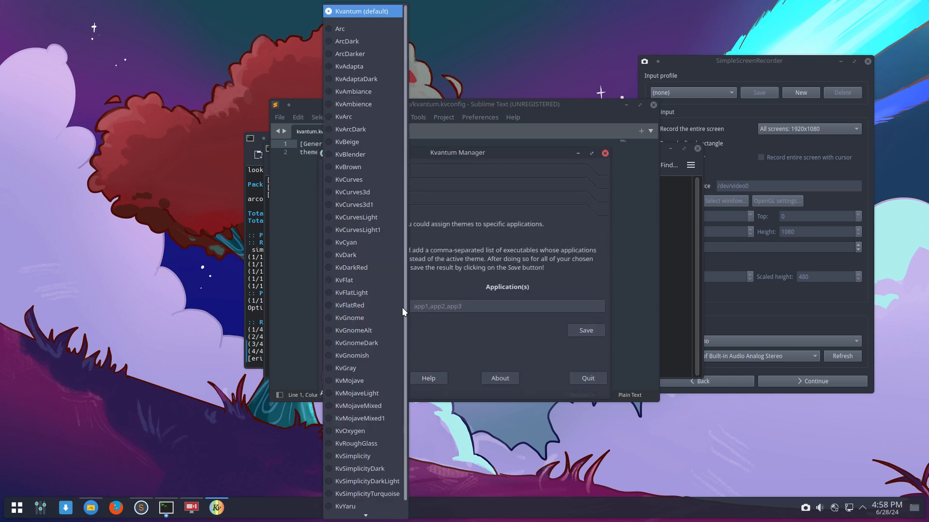
pyautogui.click(349, 44)
pyautogui.click(435, 308)
pyautogui.write('si')
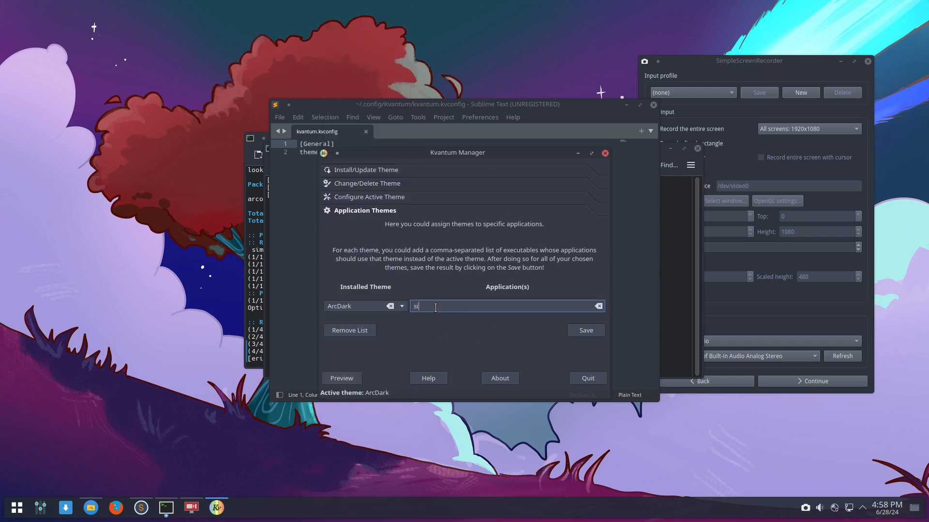
pyautogui.write('mplescreenrecord')
pyautogui.write('er')
pyautogui.click(587, 331)
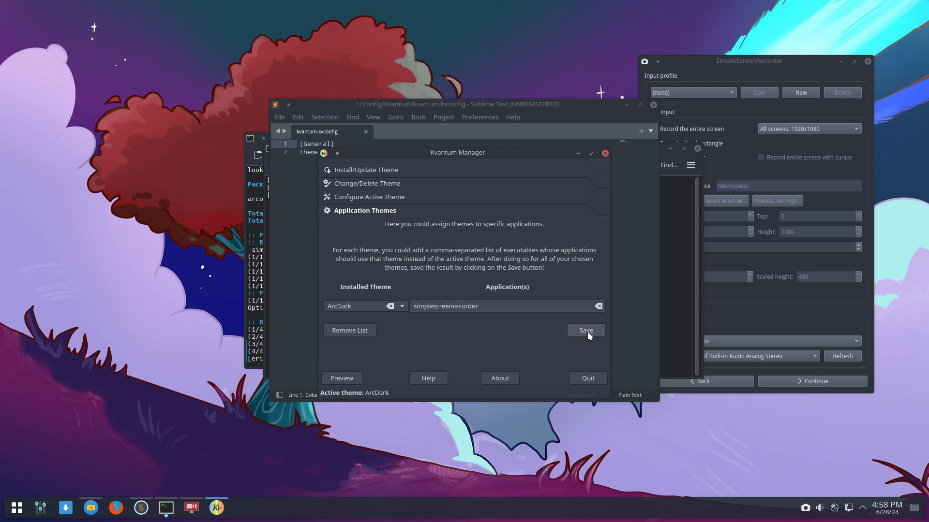
pyautogui.click(585, 379)
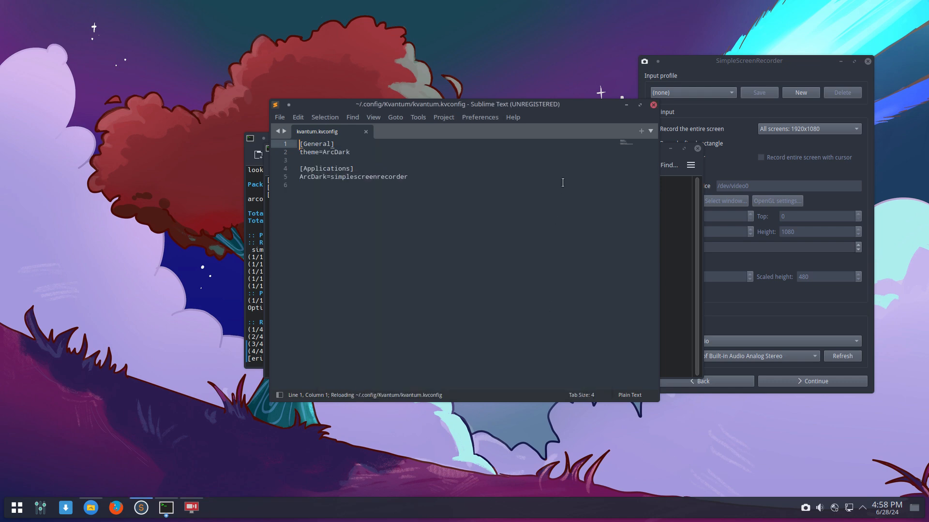
# - Close the Sublime Text, Dolphin and SimpleScreenRecorder windows
pyautogui.click(653, 105)
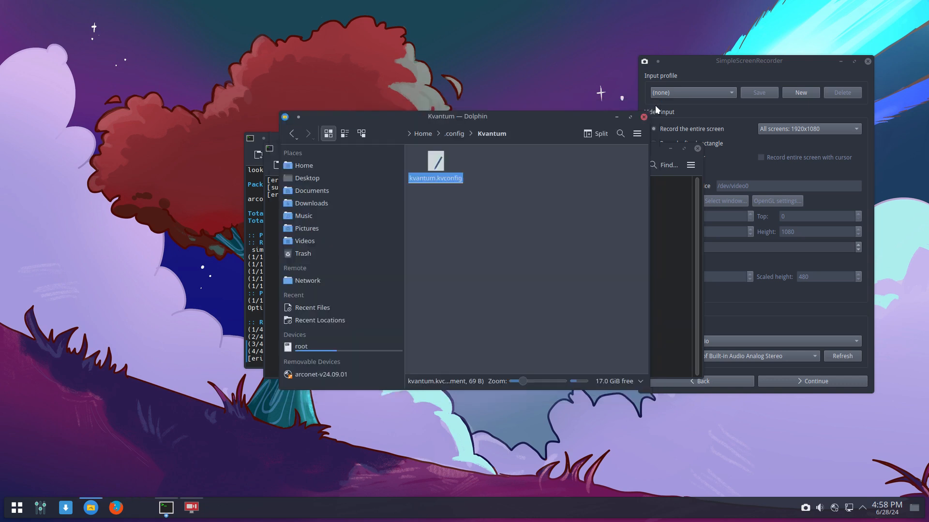
pyautogui.click(643, 118)
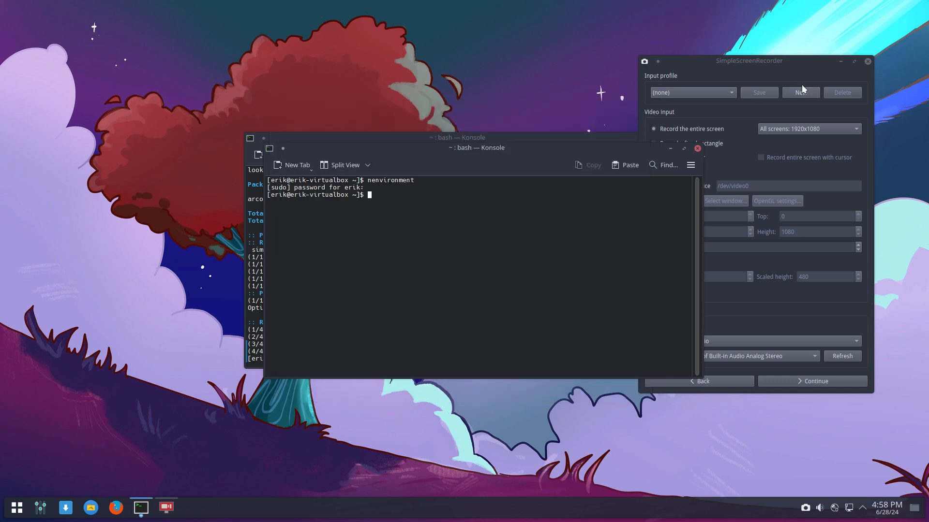
pyautogui.click(867, 62)
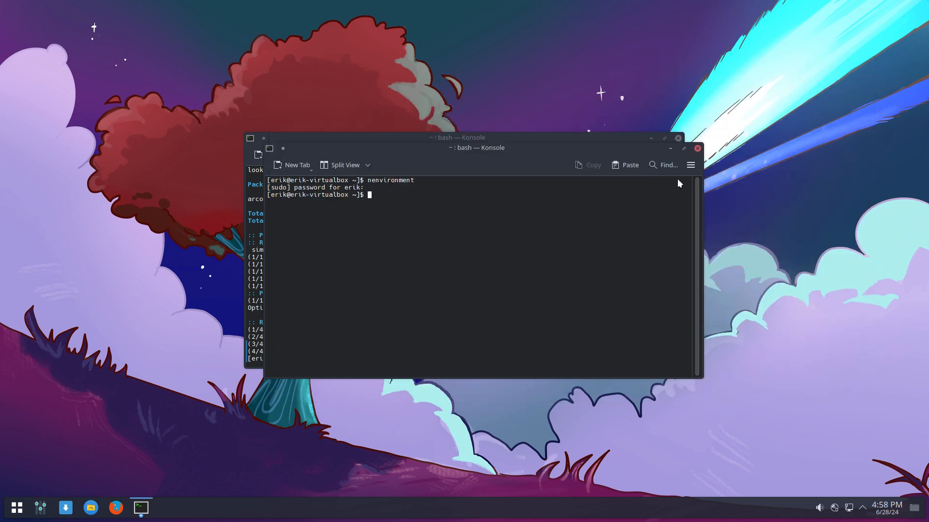
# - Relaunch SimpleScreenRecorder to check its ArcDark styling, advance one page, then close it
pyautogui.click(17, 508)
pyautogui.write('sim')
pyautogui.press('Return')
pyautogui.click(472, 407)
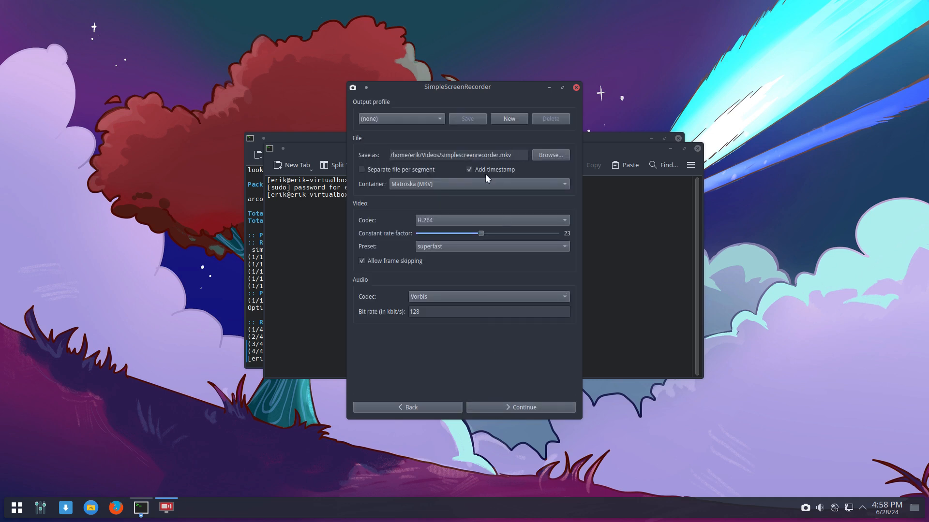
pyautogui.click(575, 88)
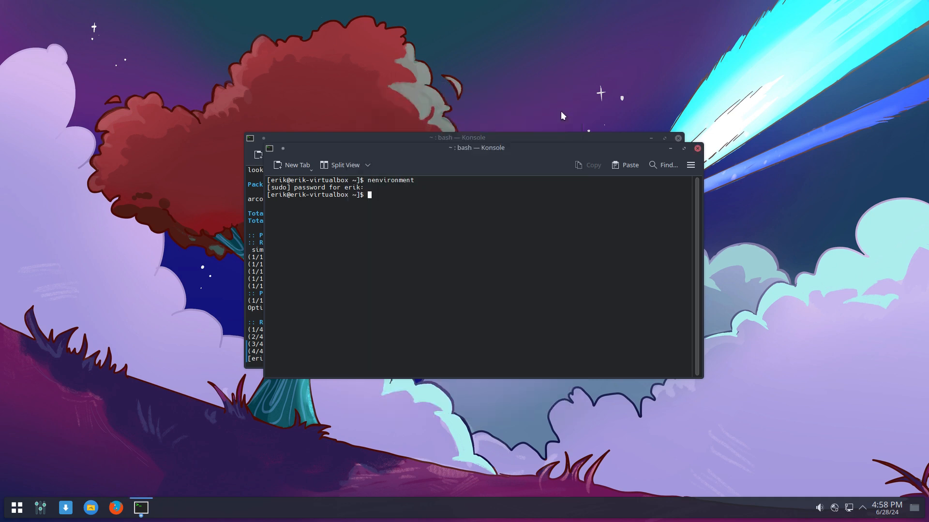
# - Reopen /etc/environment in nano and inspect the QT_STYLE_OVERRIDE=kvantum line
pyautogui.press('Up')
pyautogui.press('Return')
pyautogui.press('Down')
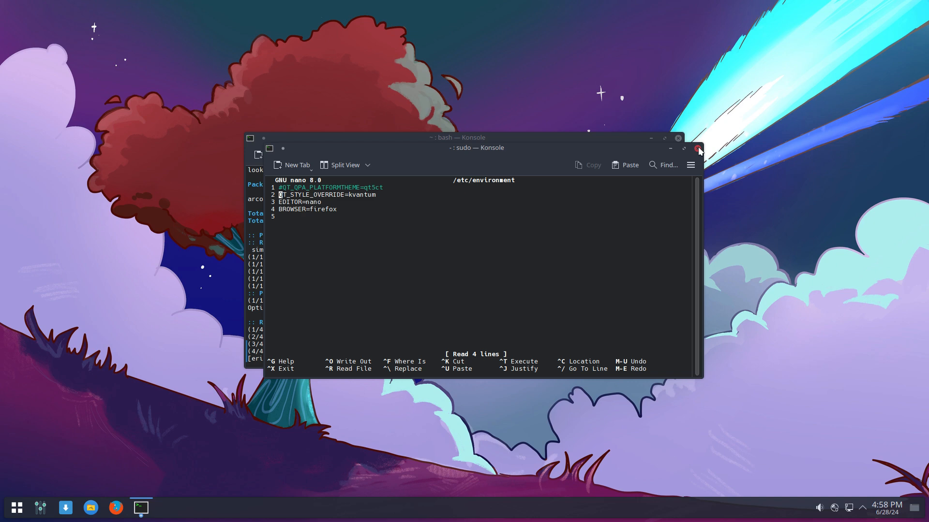
# - Close both Konsole windows and restart the system from the application launcher
pyautogui.click(697, 149)
pyautogui.click(490, 330)
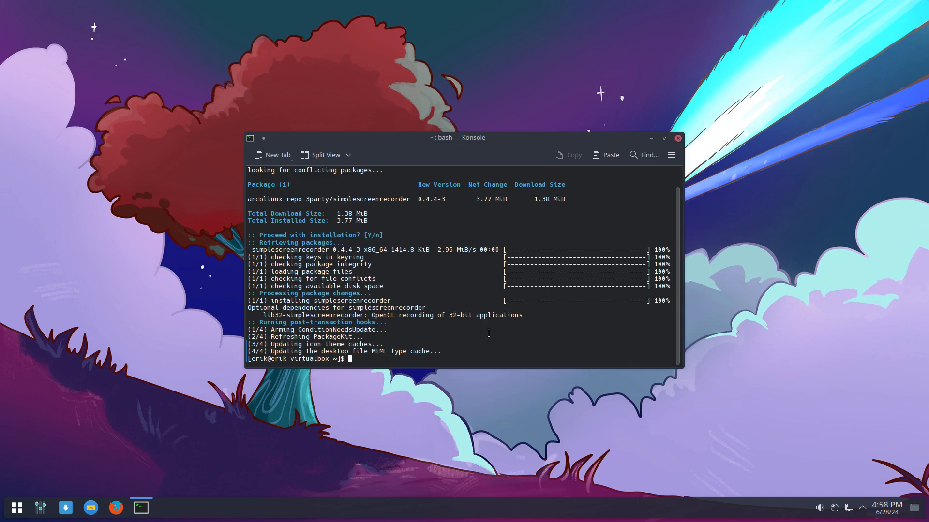
pyautogui.click(677, 139)
pyautogui.click(9, 509)
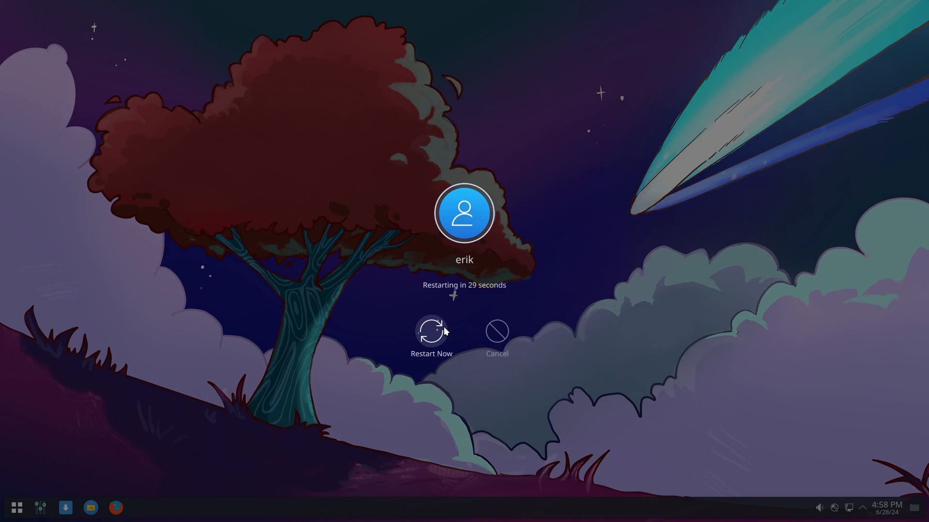
pyautogui.click(495, 333)
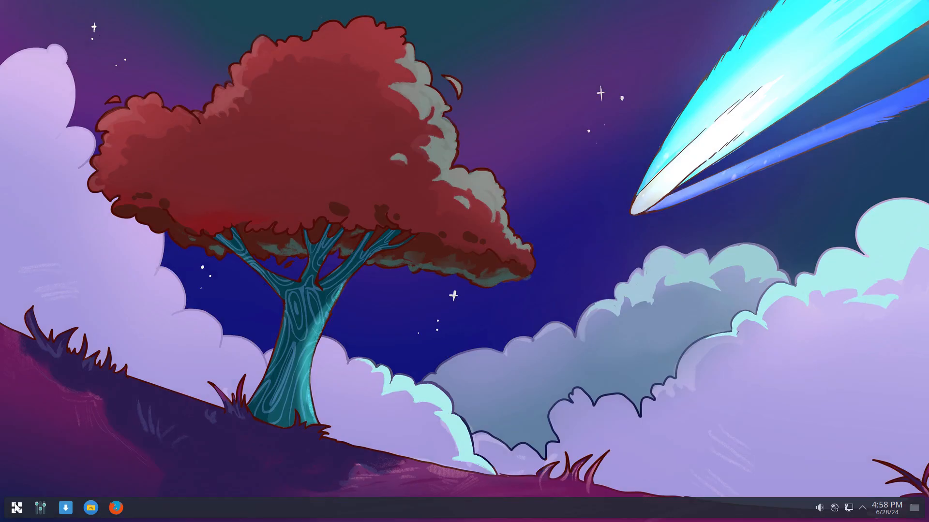